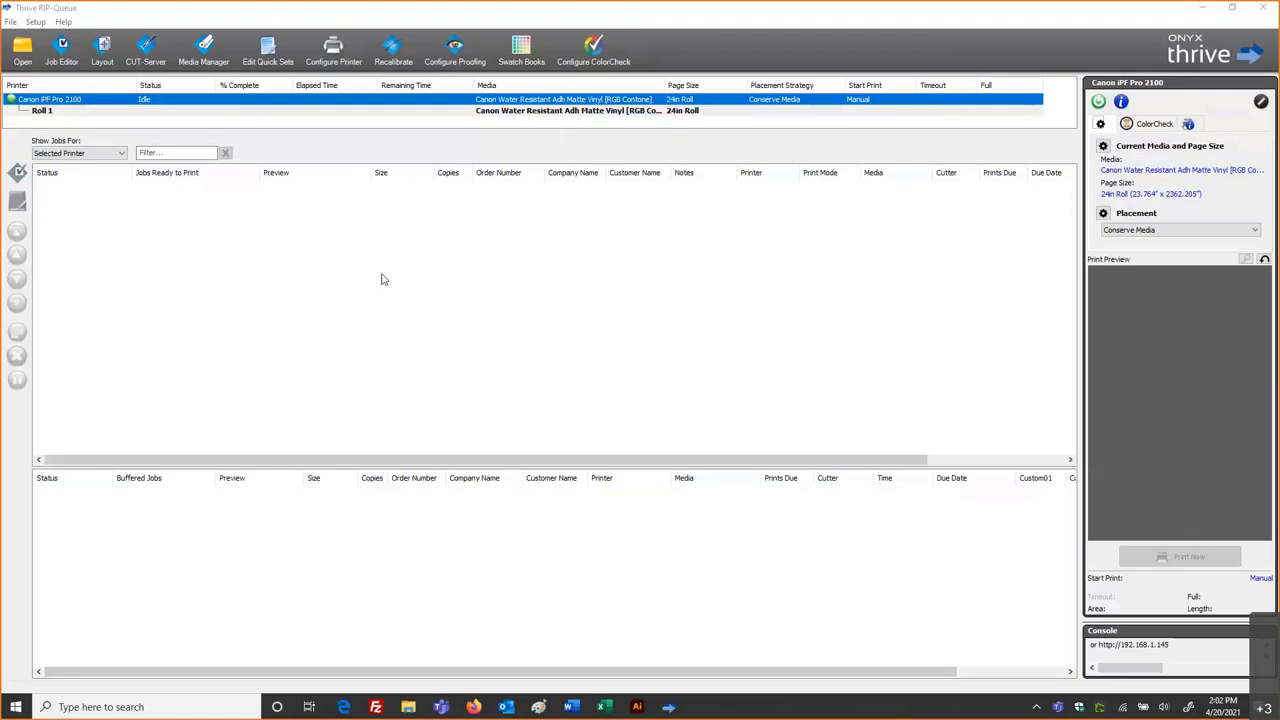
Create a new quick set for the Canon iPF Pro 2100 in the printer configuration and choose Graphtec Cutter as its contour cutter
{"action": "left_click", "coordinate": [333, 46]}
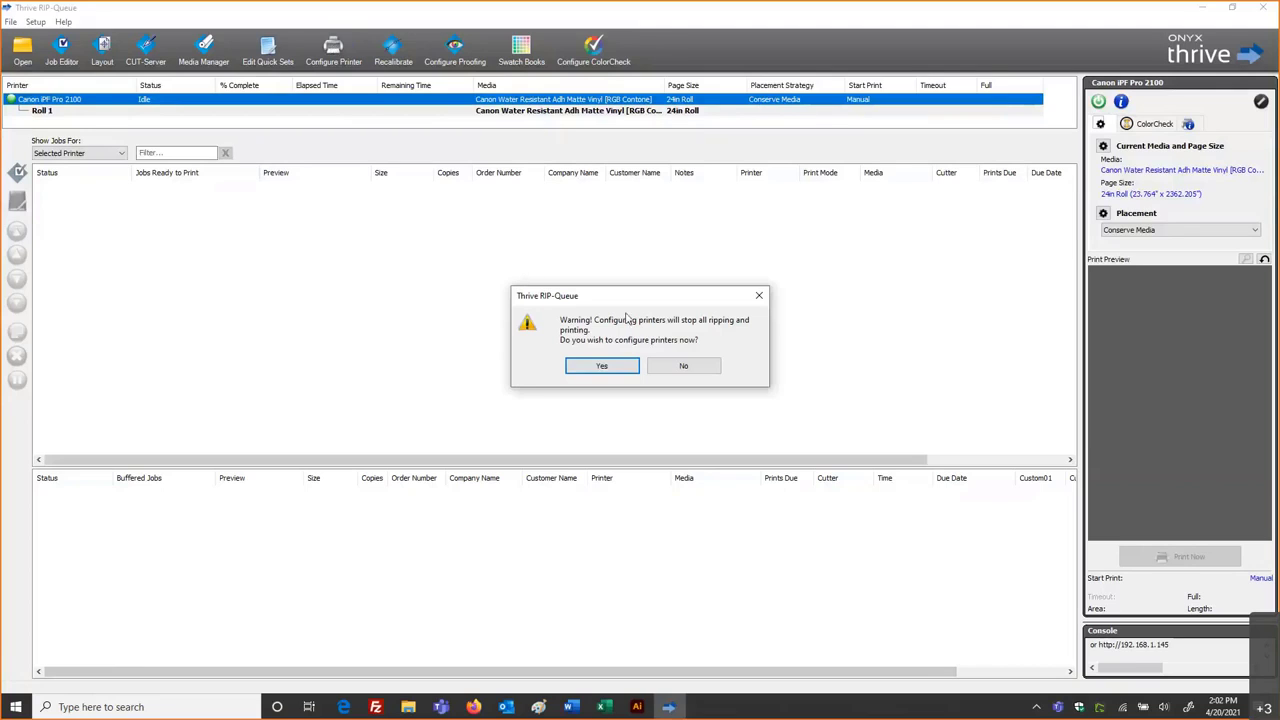
{"action": "left_click", "coordinate": [602, 366]}
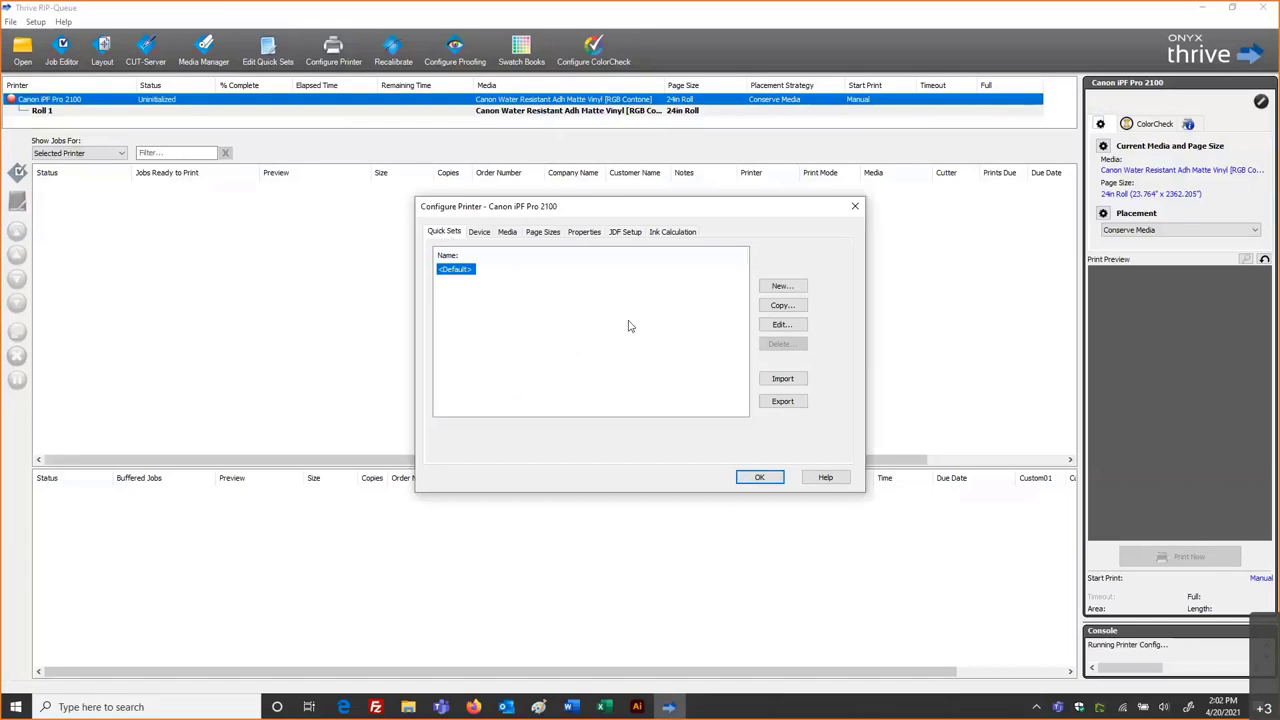
{"action": "left_click", "coordinate": [782, 287]}
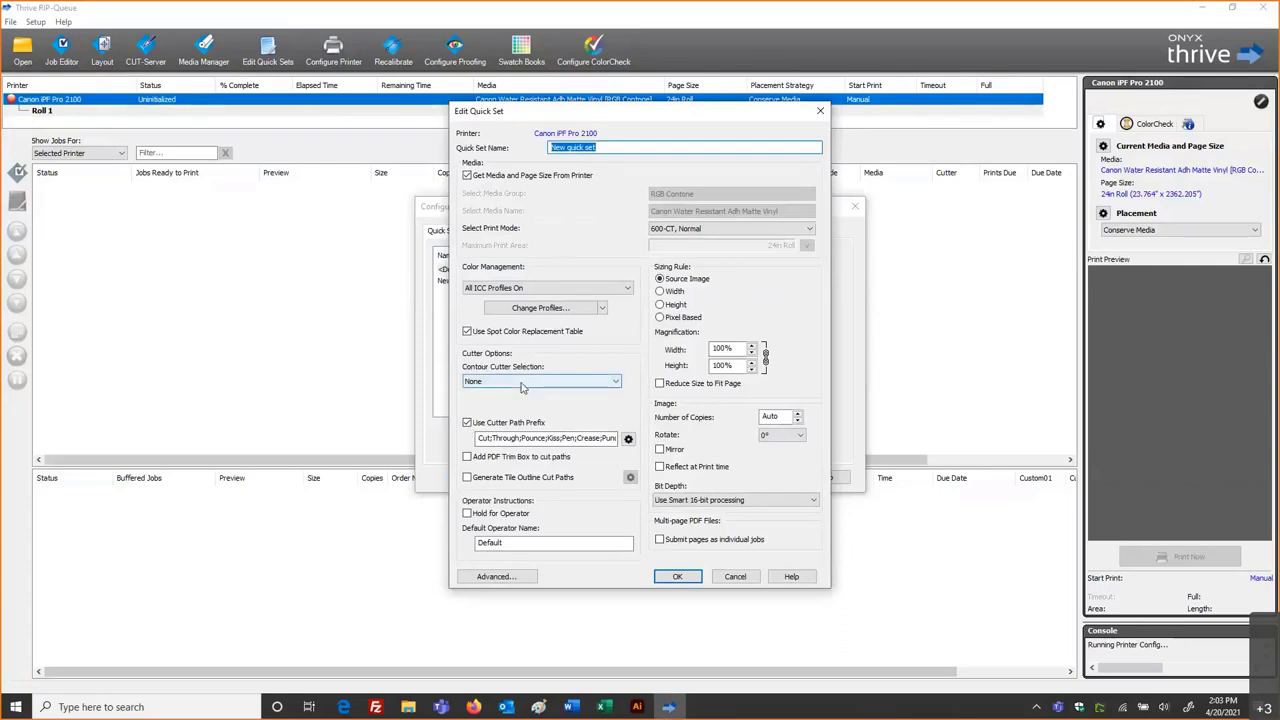
{"action": "left_click", "coordinate": [528, 382]}
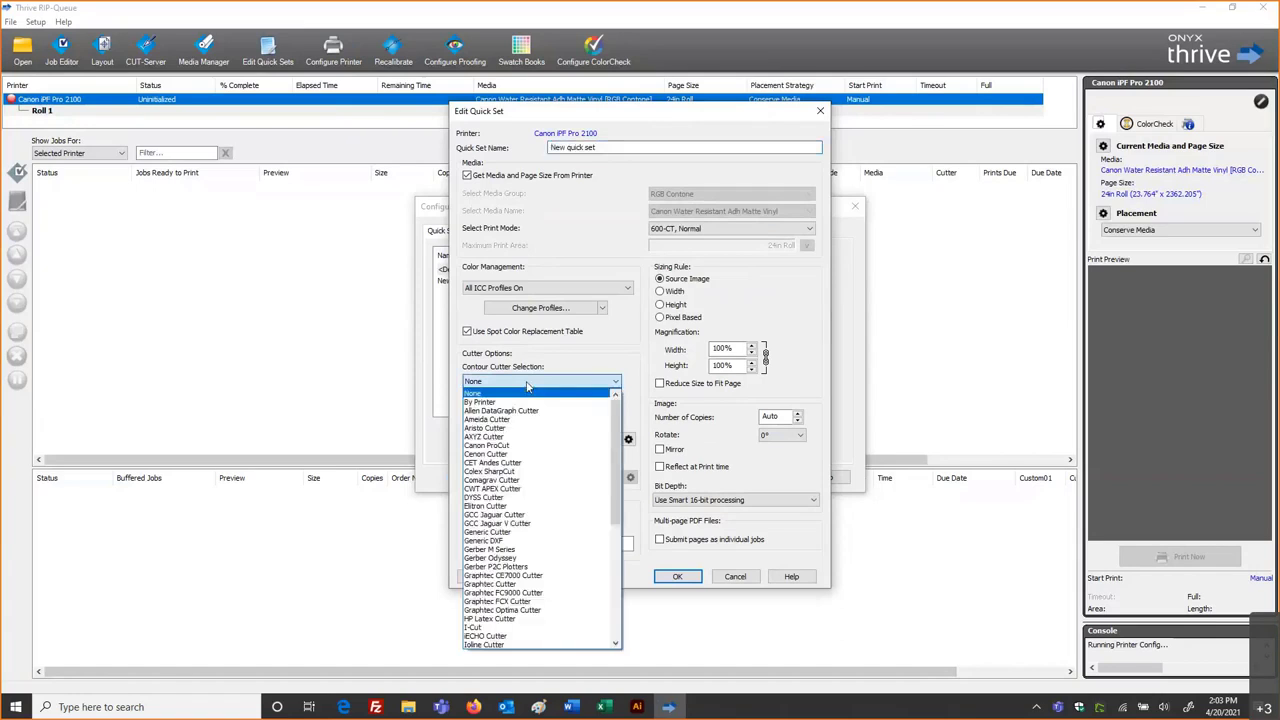
{"action": "left_click_drag", "start_coordinate": [617, 412], "coordinate": [617, 455]}
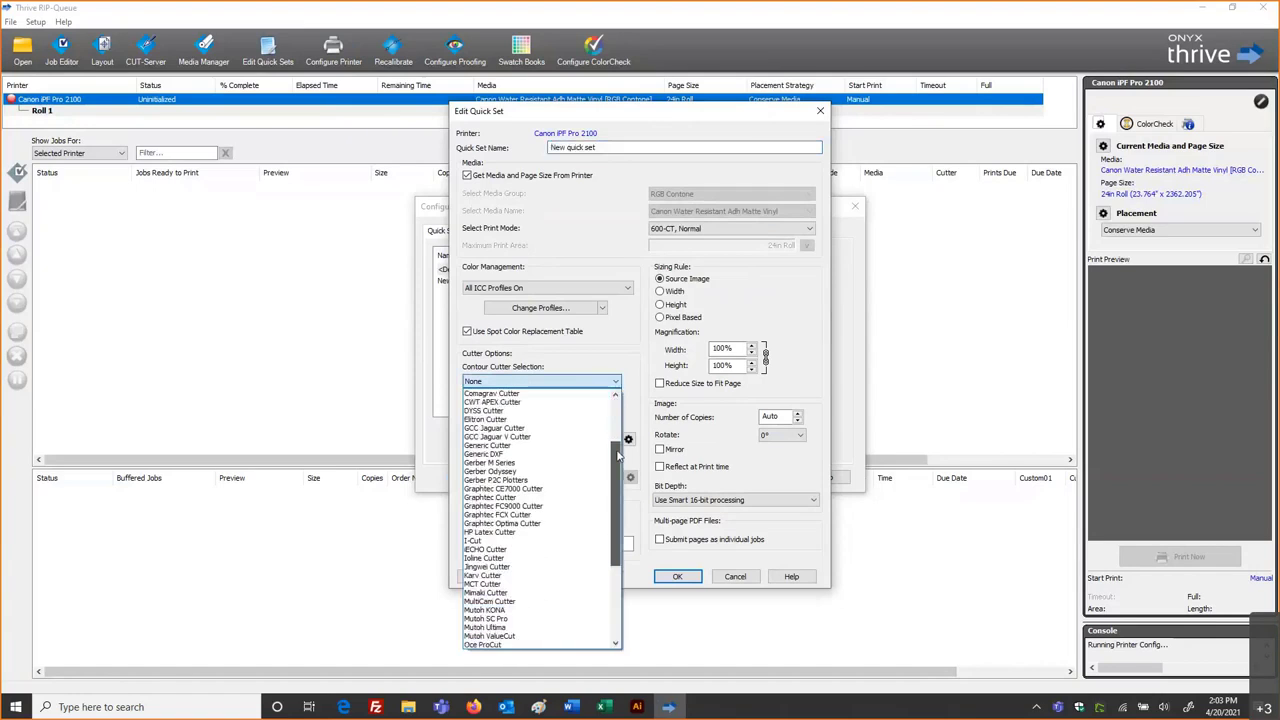
{"action": "left_click", "coordinate": [502, 497]}
{"action": "left_click", "coordinate": [537, 386]}
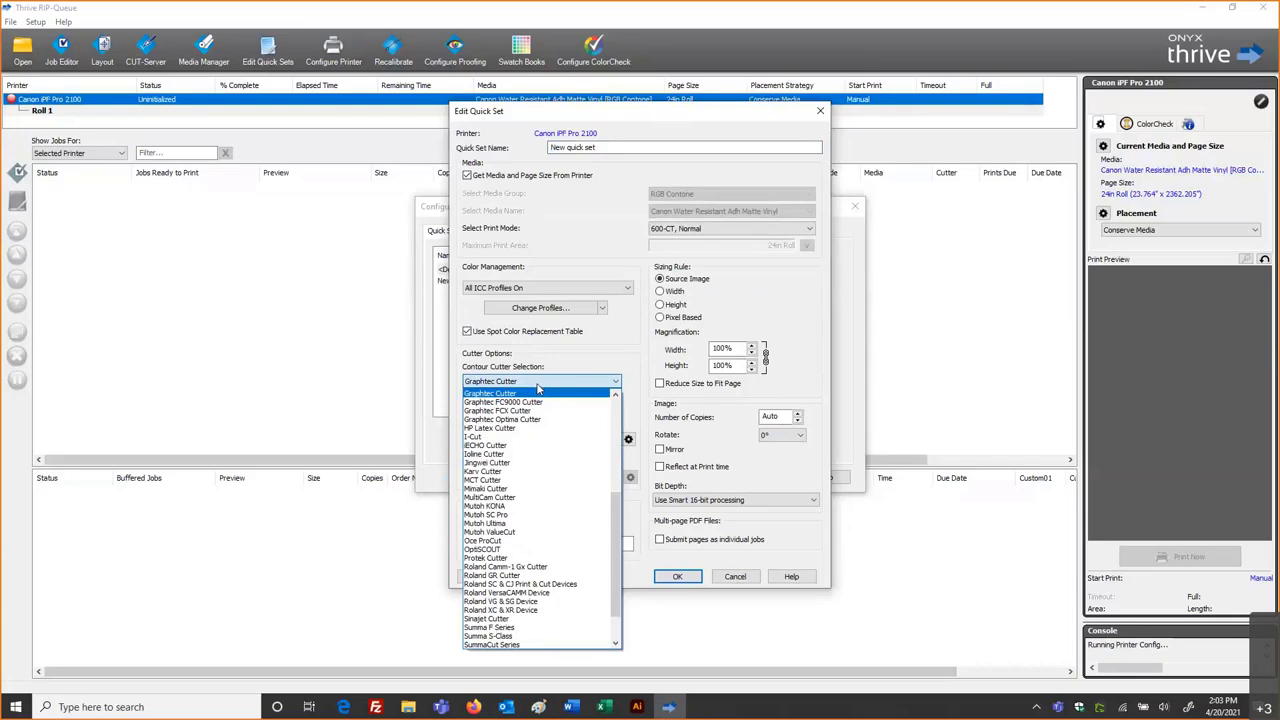
{"action": "left_click", "coordinate": [537, 389]}
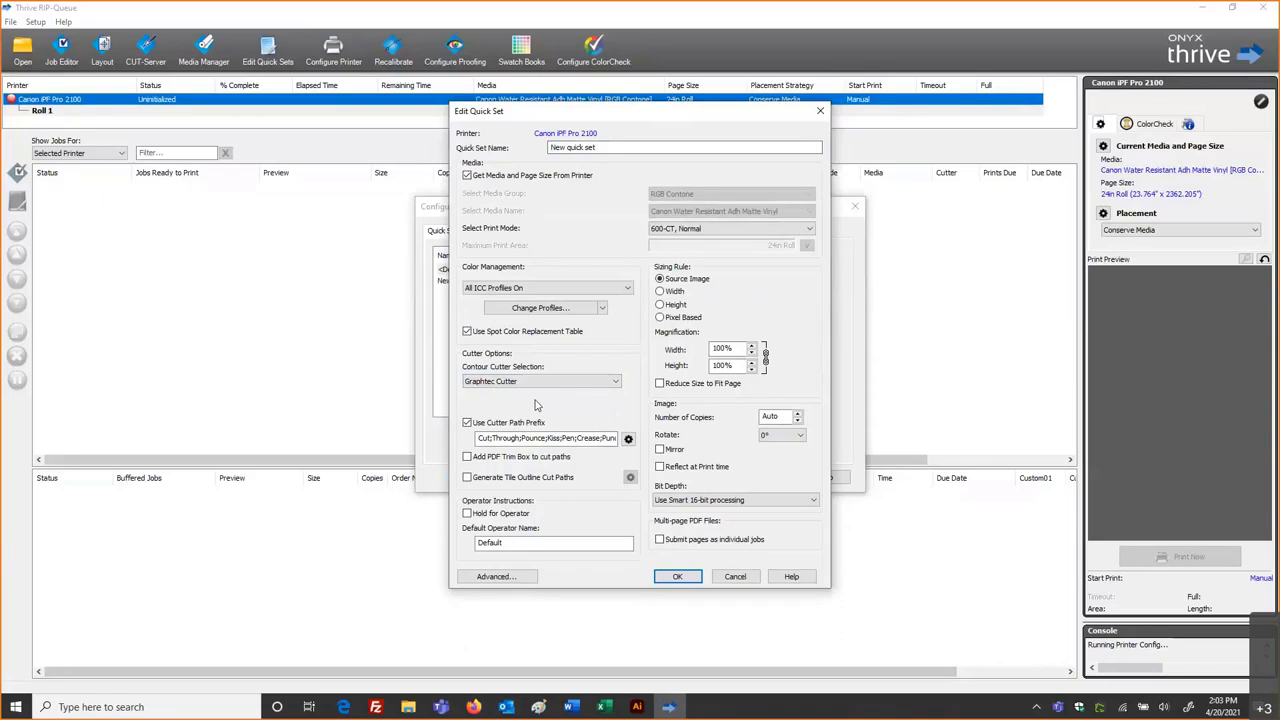
Switch to Firefox to view the Supported Devices categories on the ONYX website, and return to the quick set in Thrive RIP-Queue
{"action": "left_click", "coordinate": [474, 707]}
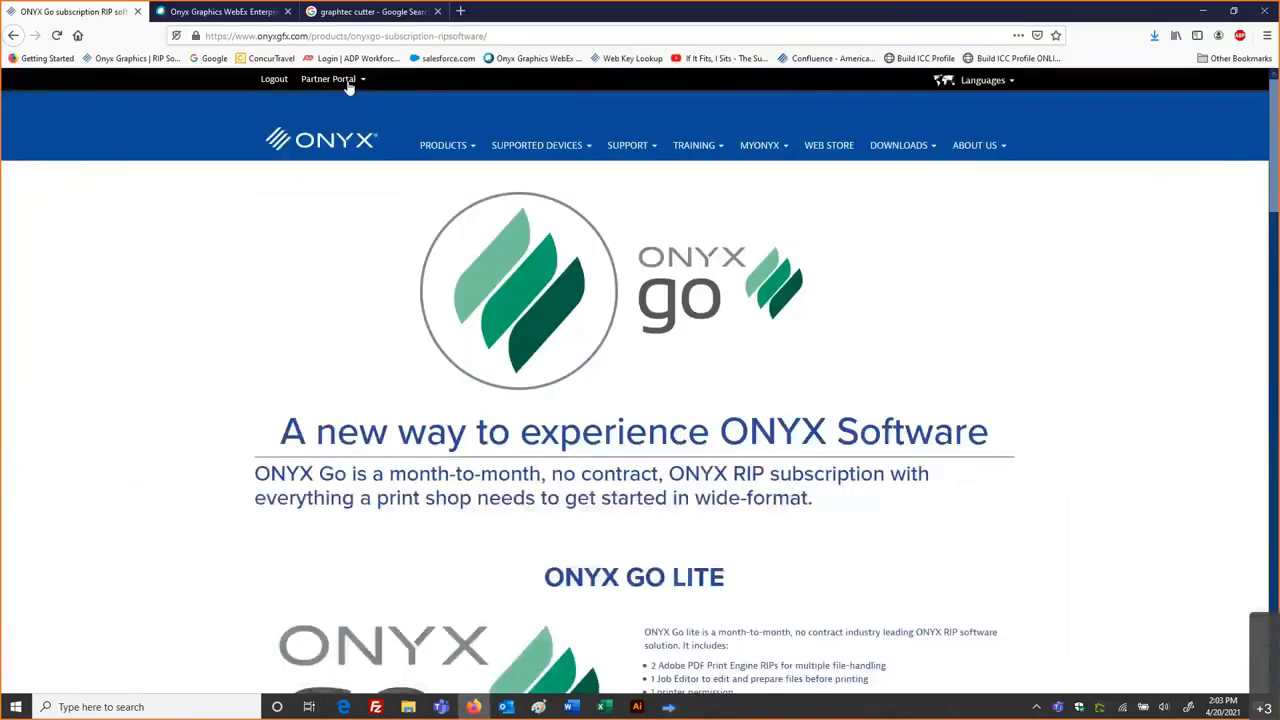
{"action": "mouse_move", "coordinate": [531, 151]}
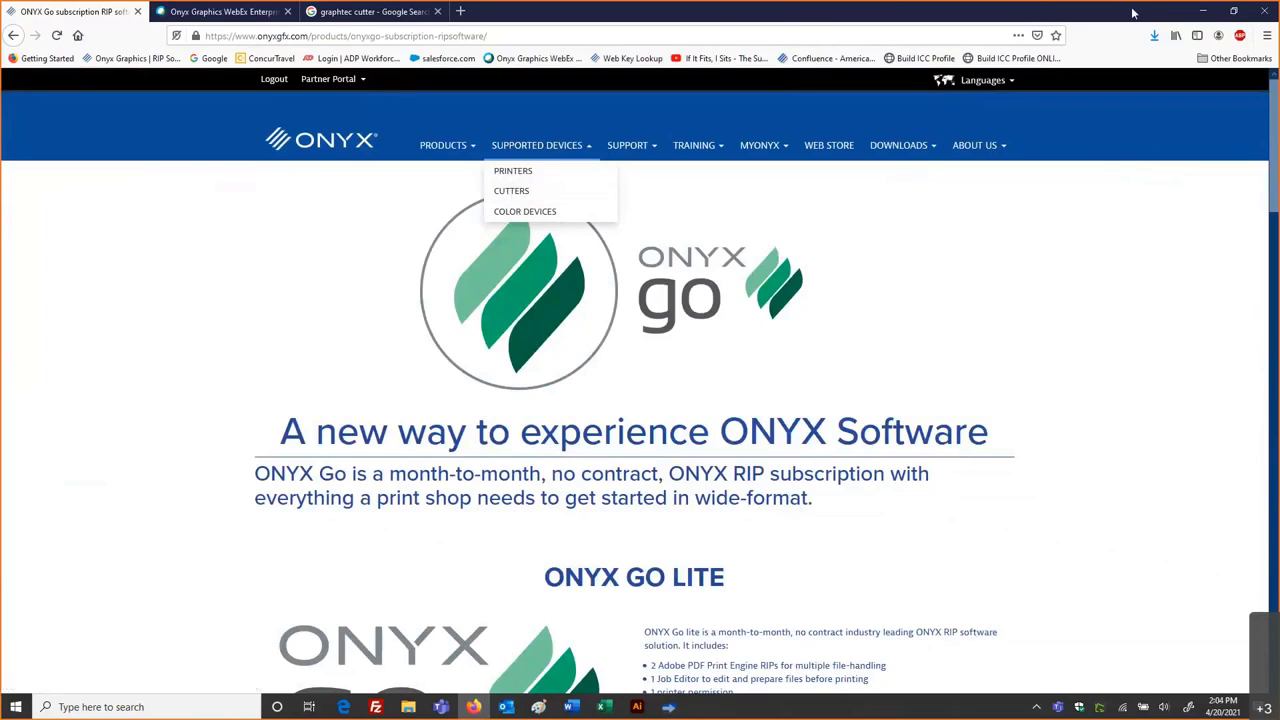
{"action": "left_click", "coordinate": [1199, 11]}
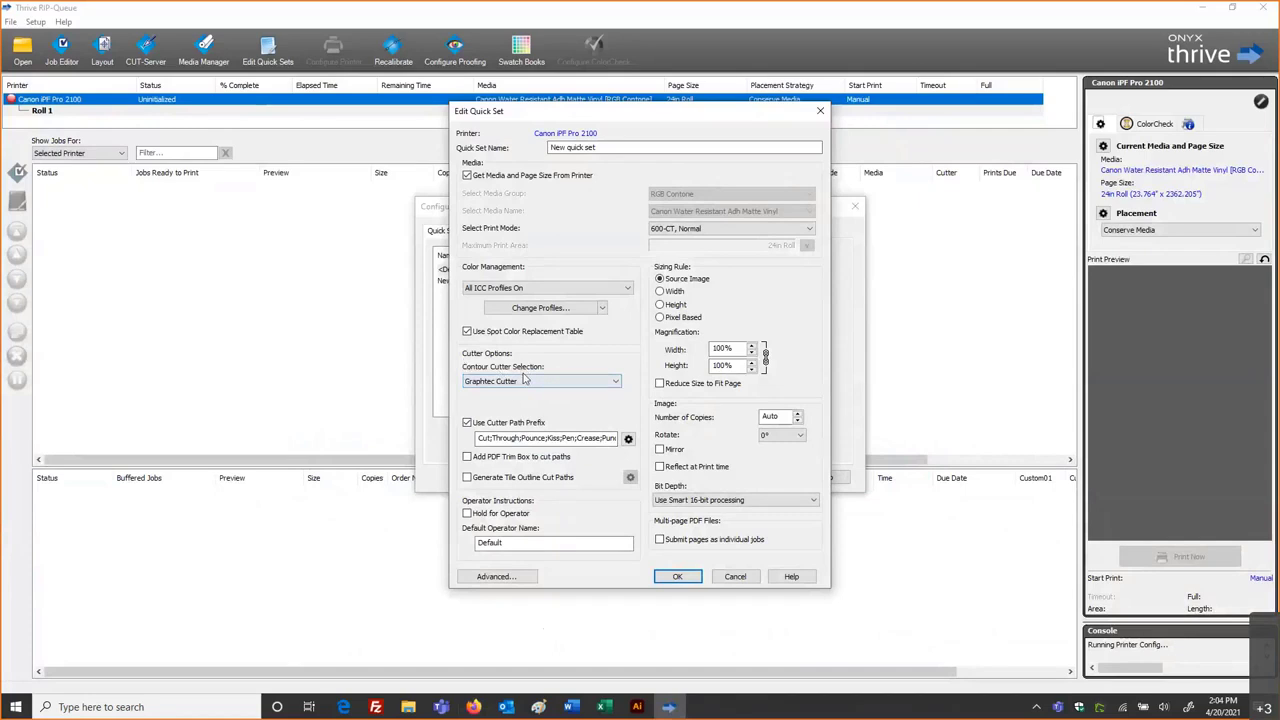
Name the quick set "Graphtec cutter"
{"action": "left_click", "coordinate": [610, 147]}
{"action": "key", "text": "ctrl+a"}
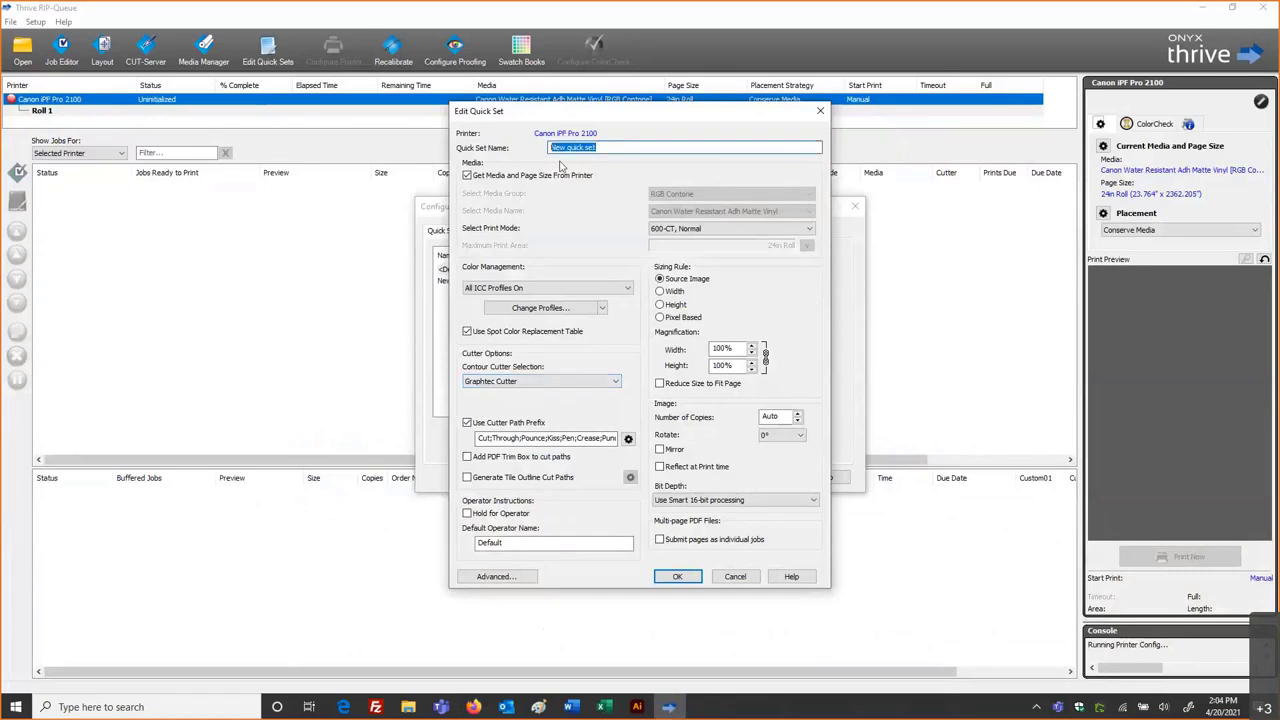
{"action": "key", "text": "BackSpace"}
{"action": "type", "text": "Graphtec cutter"}
Add the custom cut path prefix "CutContour" to the quick set and recheck the prefix list
{"action": "left_click", "coordinate": [628, 439]}
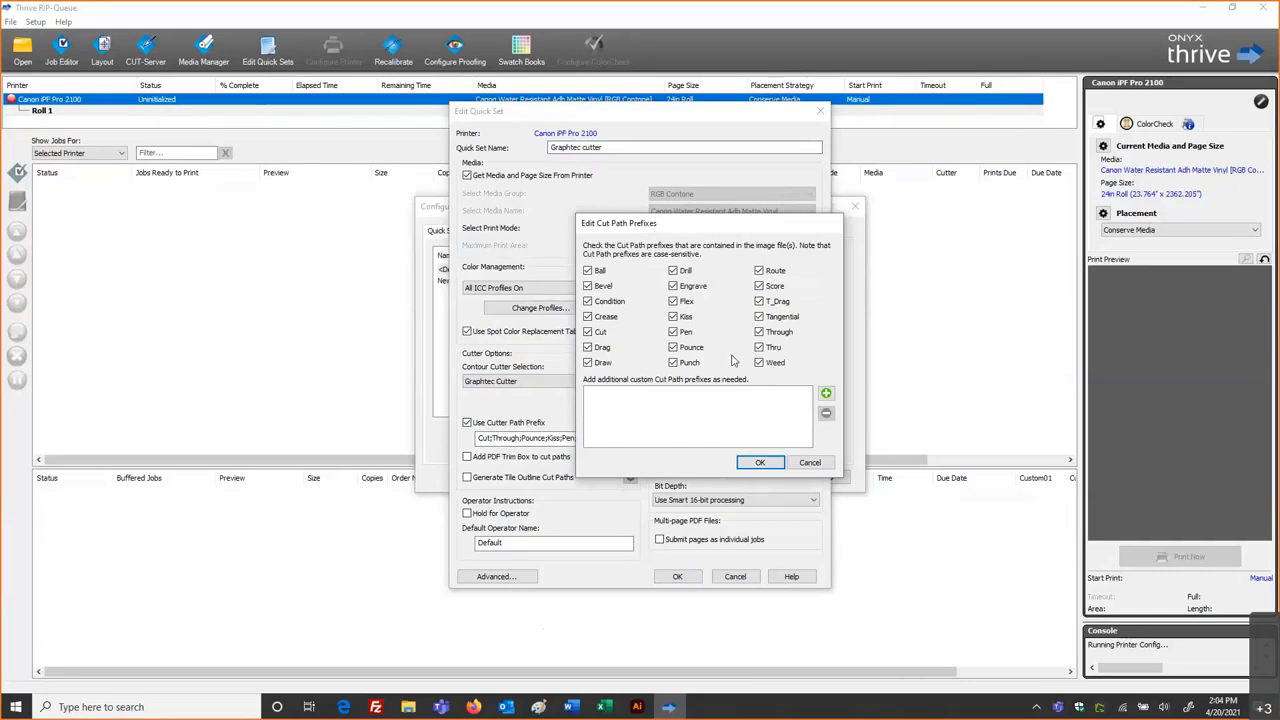
{"action": "left_click", "coordinate": [825, 395]}
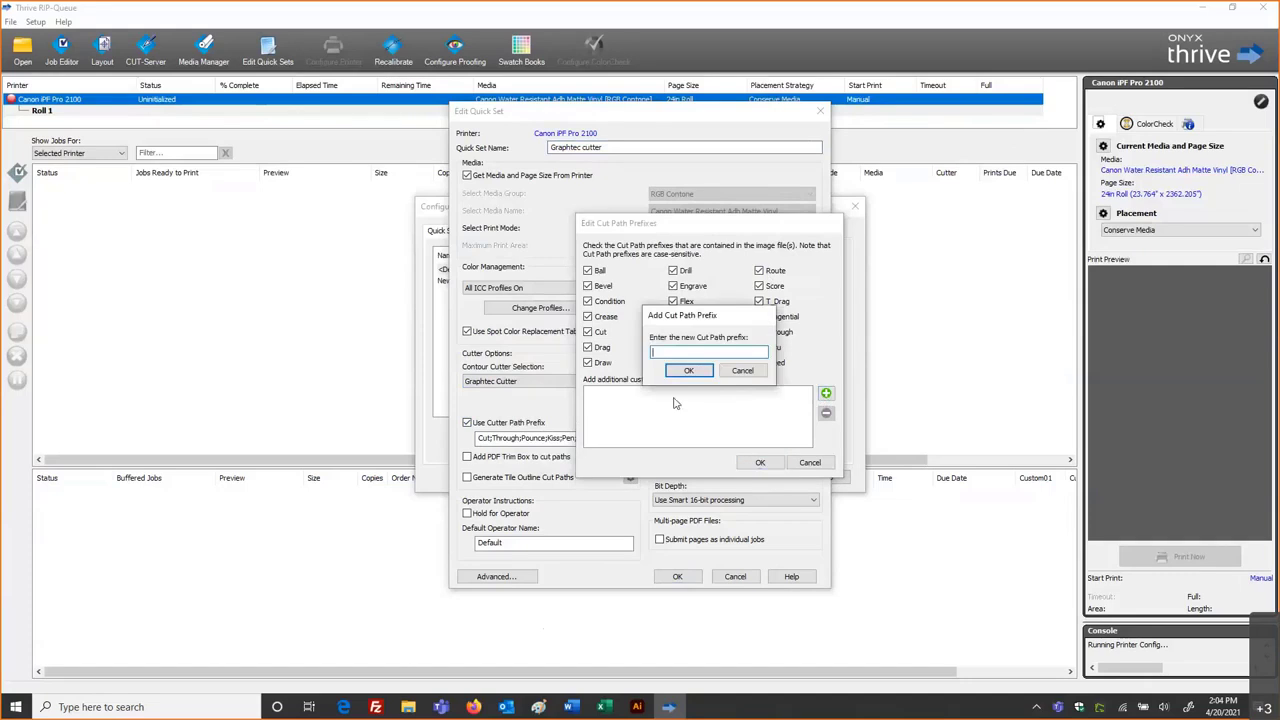
{"action": "type", "text": "C"}
{"action": "type", "text": "utContour"}
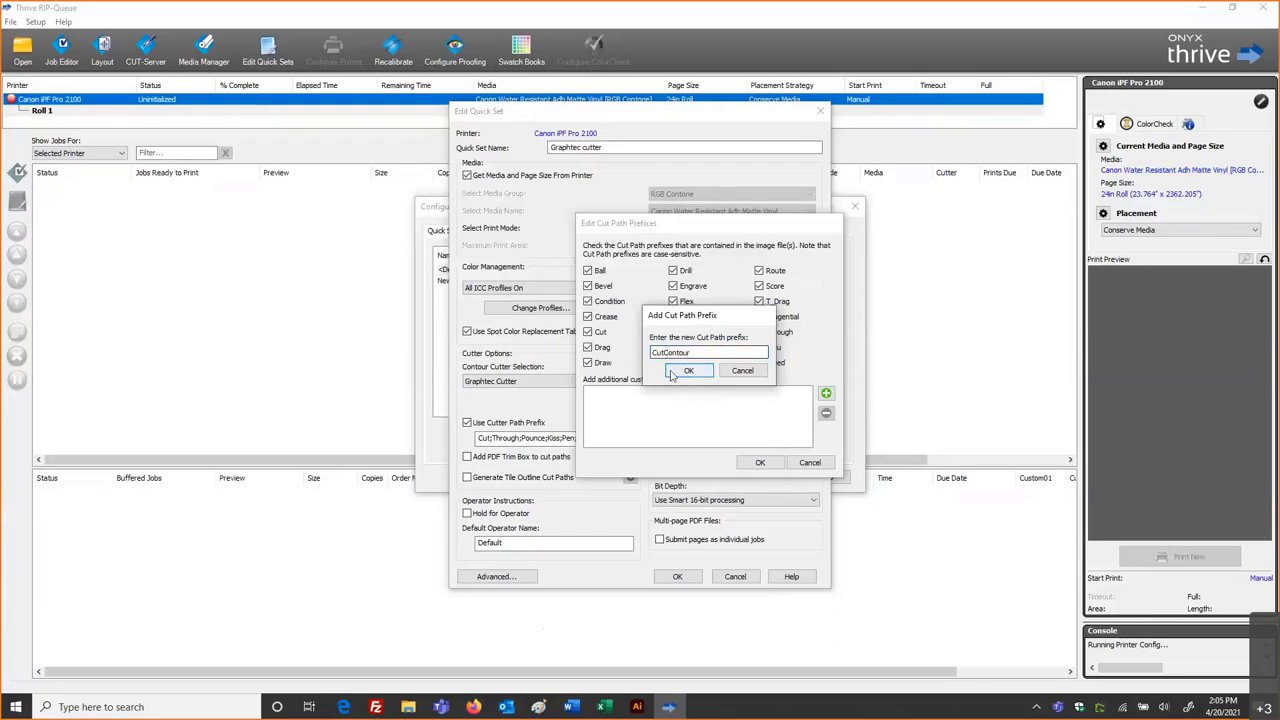
{"action": "left_click", "coordinate": [686, 371]}
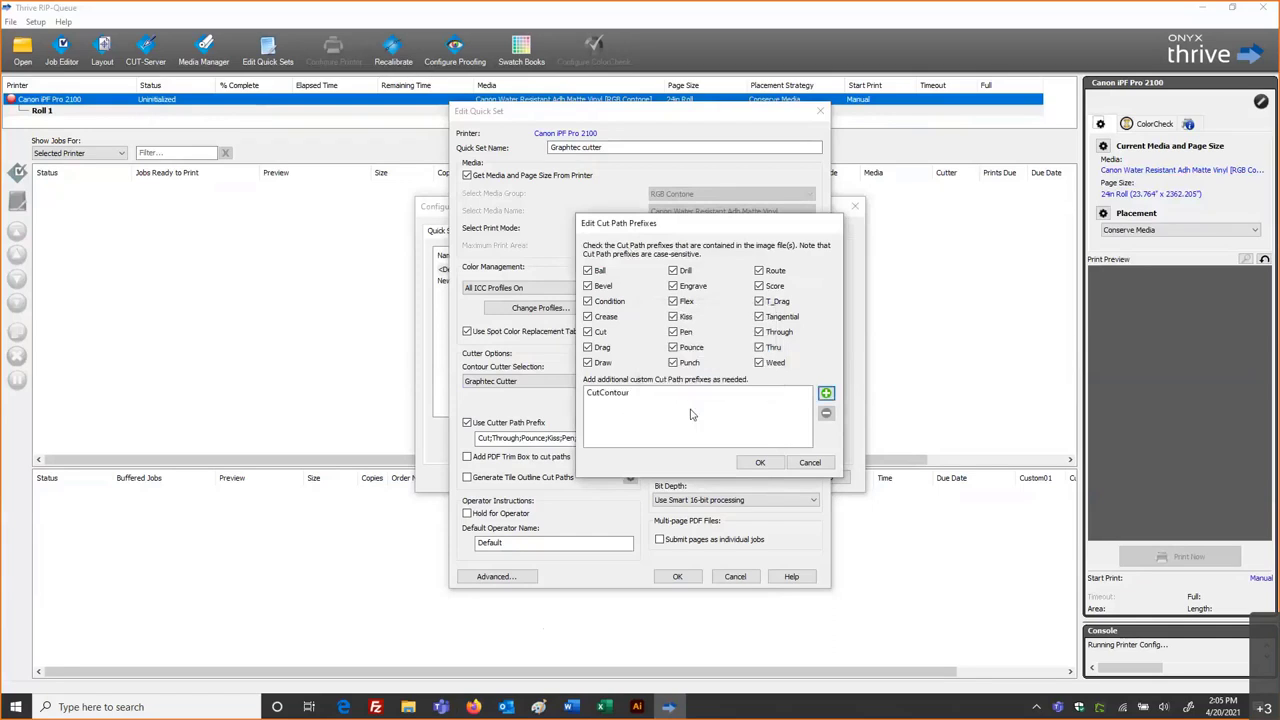
{"action": "left_click", "coordinate": [759, 463]}
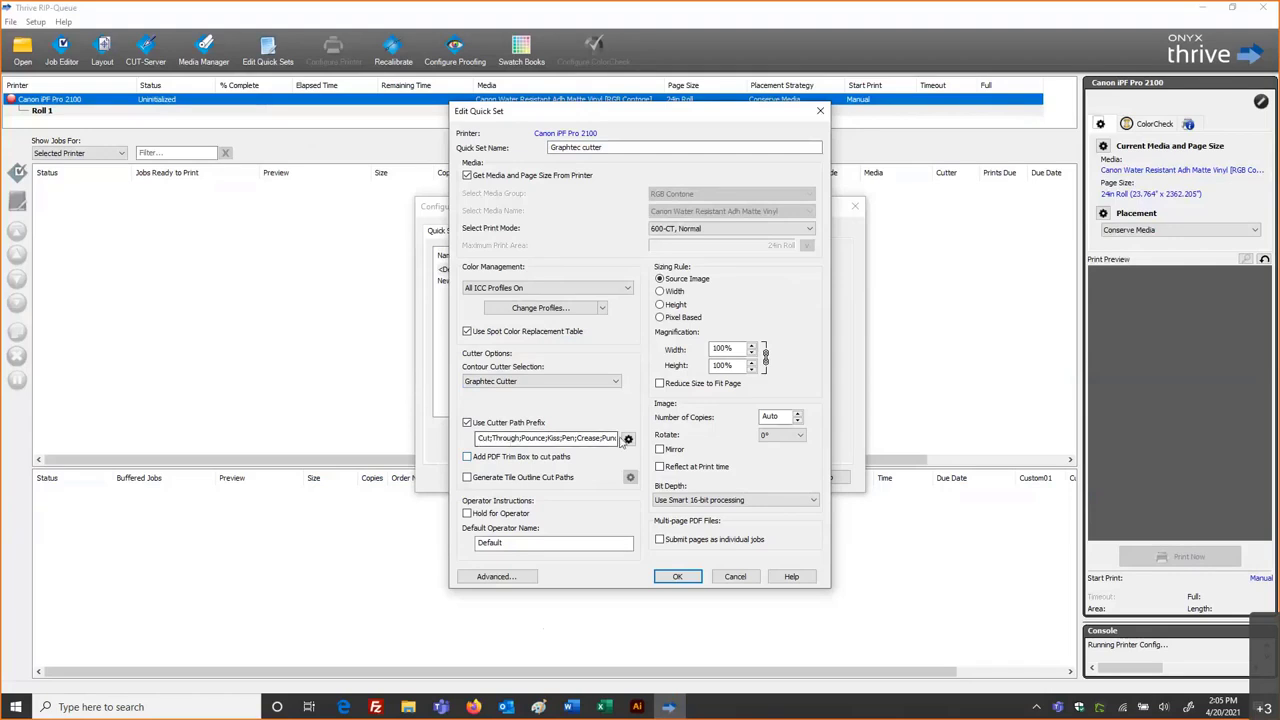
{"action": "left_click", "coordinate": [628, 440]}
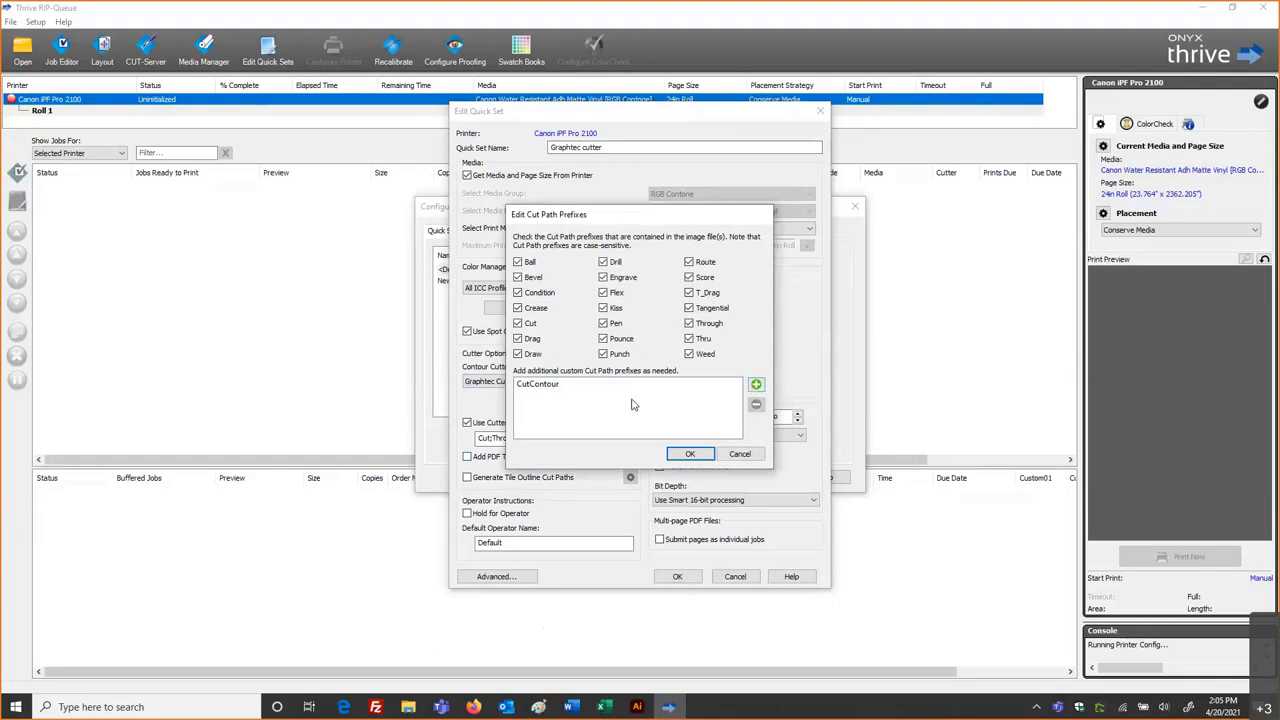
{"action": "left_click", "coordinate": [690, 454]}
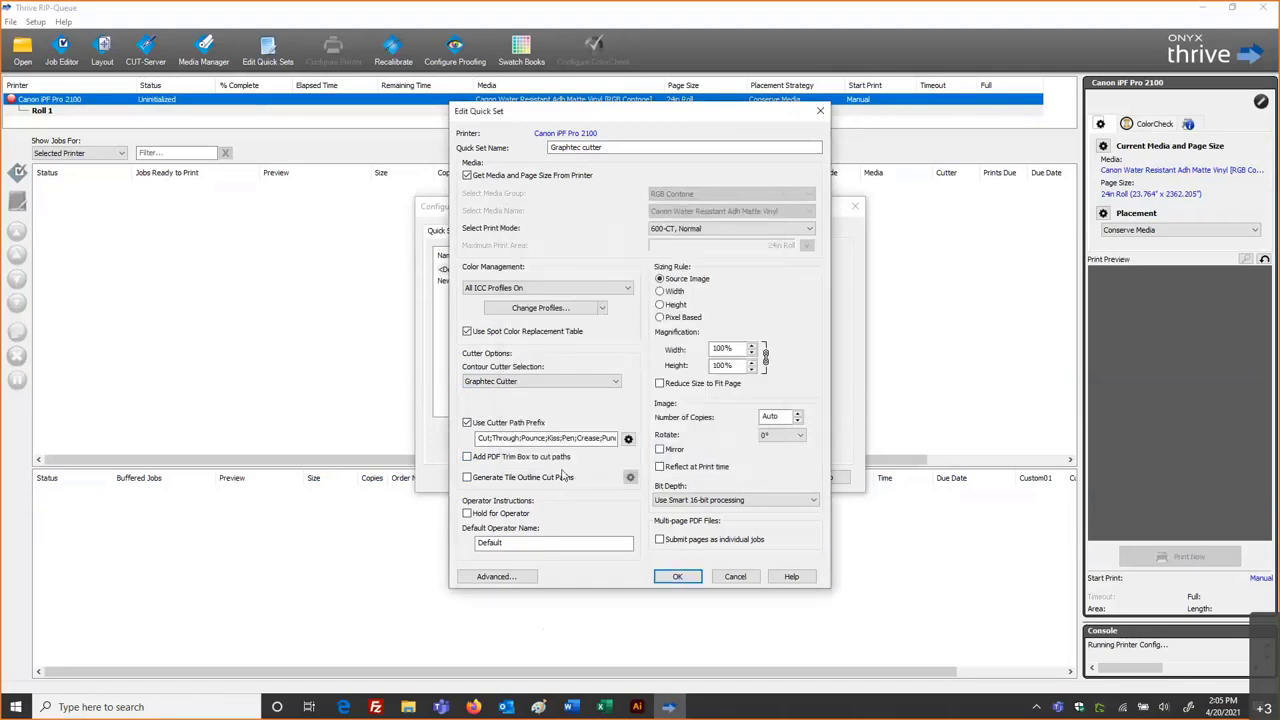
Try the PDF trim box and tile outline cut path options, examining the outline's placement and layer choices, and leave both options off
{"action": "left_click", "coordinate": [467, 457]}
{"action": "left_click", "coordinate": [468, 456]}
{"action": "left_click", "coordinate": [467, 478]}
{"action": "left_click", "coordinate": [630, 478]}
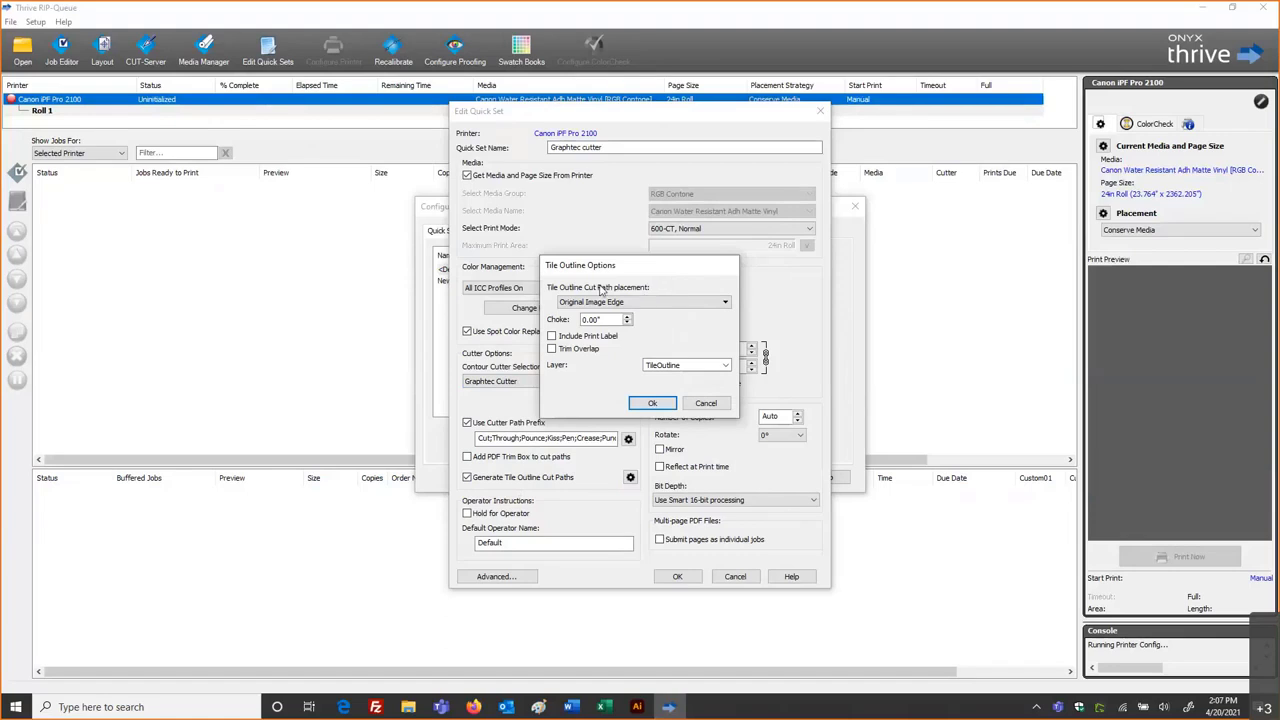
{"action": "left_click", "coordinate": [667, 303]}
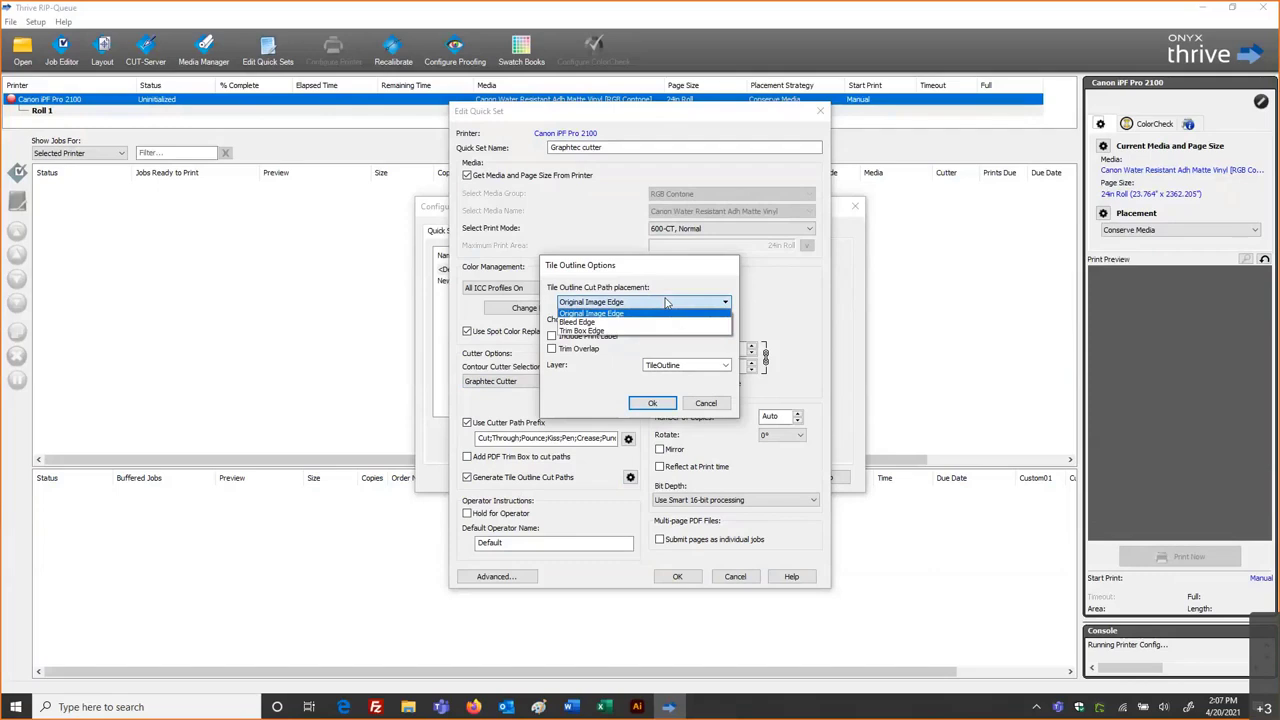
{"action": "left_click", "coordinate": [667, 303]}
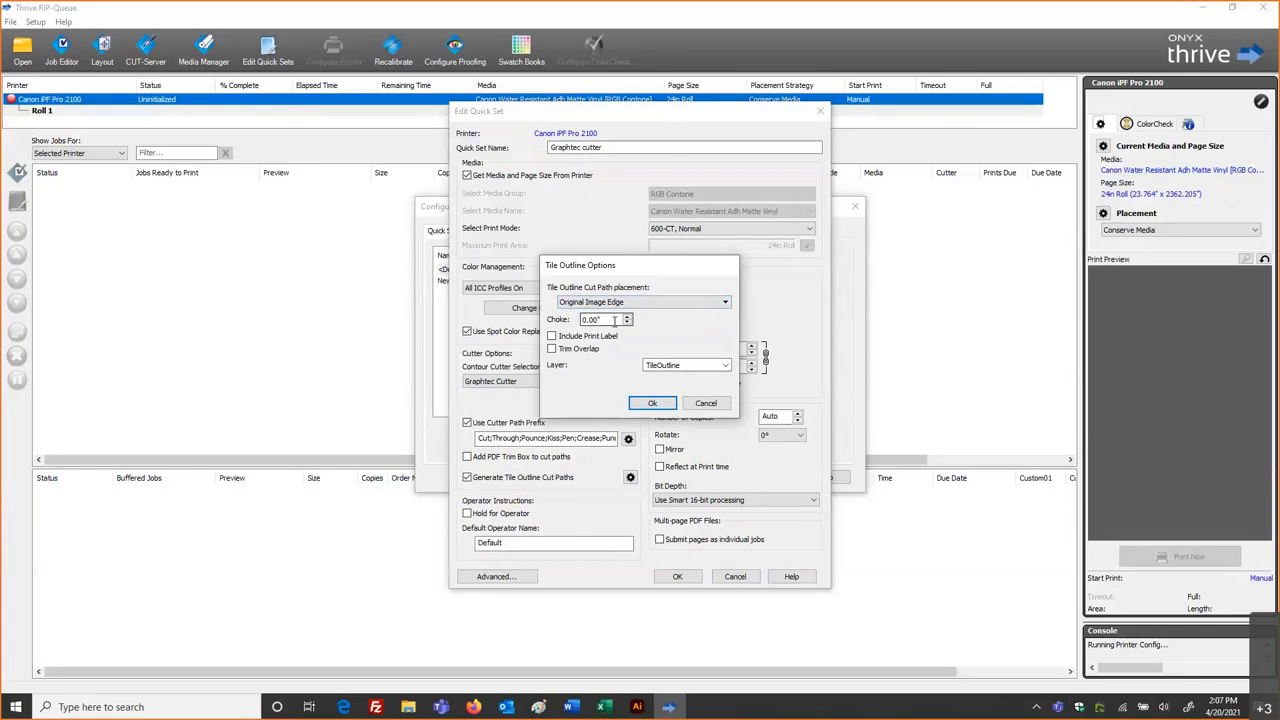
{"action": "left_click", "coordinate": [552, 337]}
{"action": "left_click", "coordinate": [552, 350]}
{"action": "left_click", "coordinate": [726, 366]}
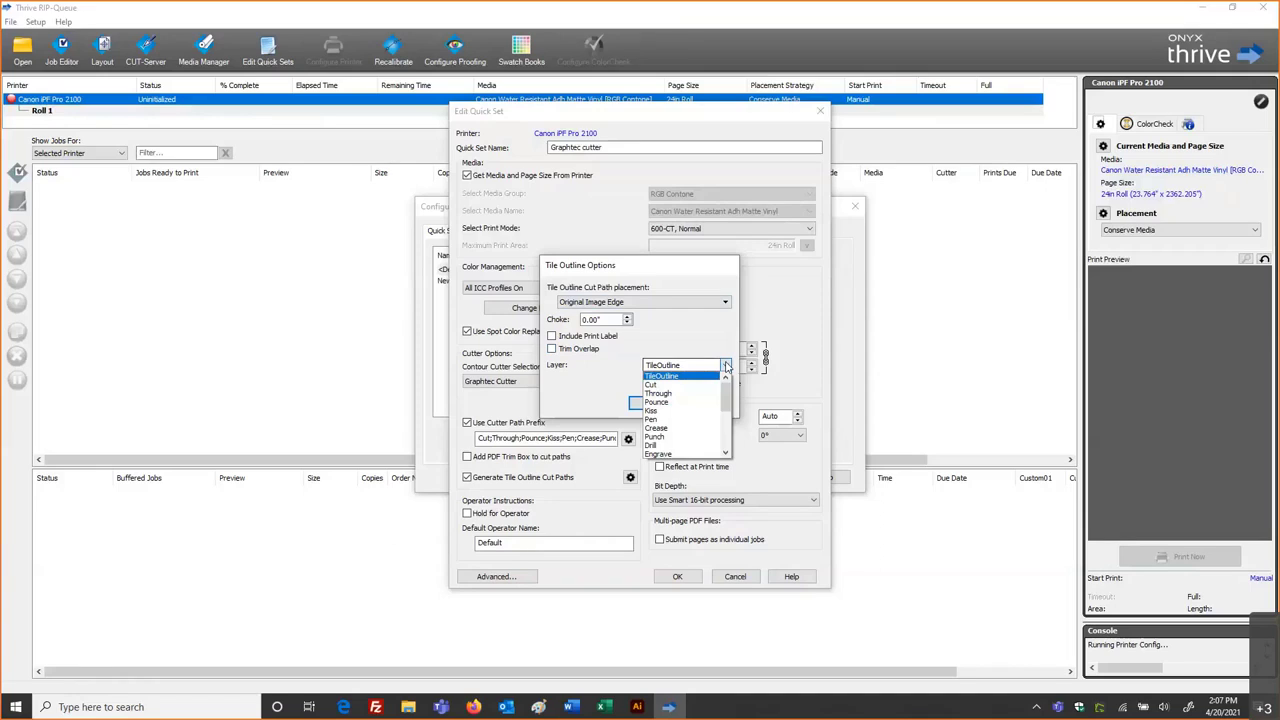
{"action": "left_click_drag", "start_coordinate": [726, 392], "coordinate": [700, 350]}
{"action": "left_click", "coordinate": [700, 350]}
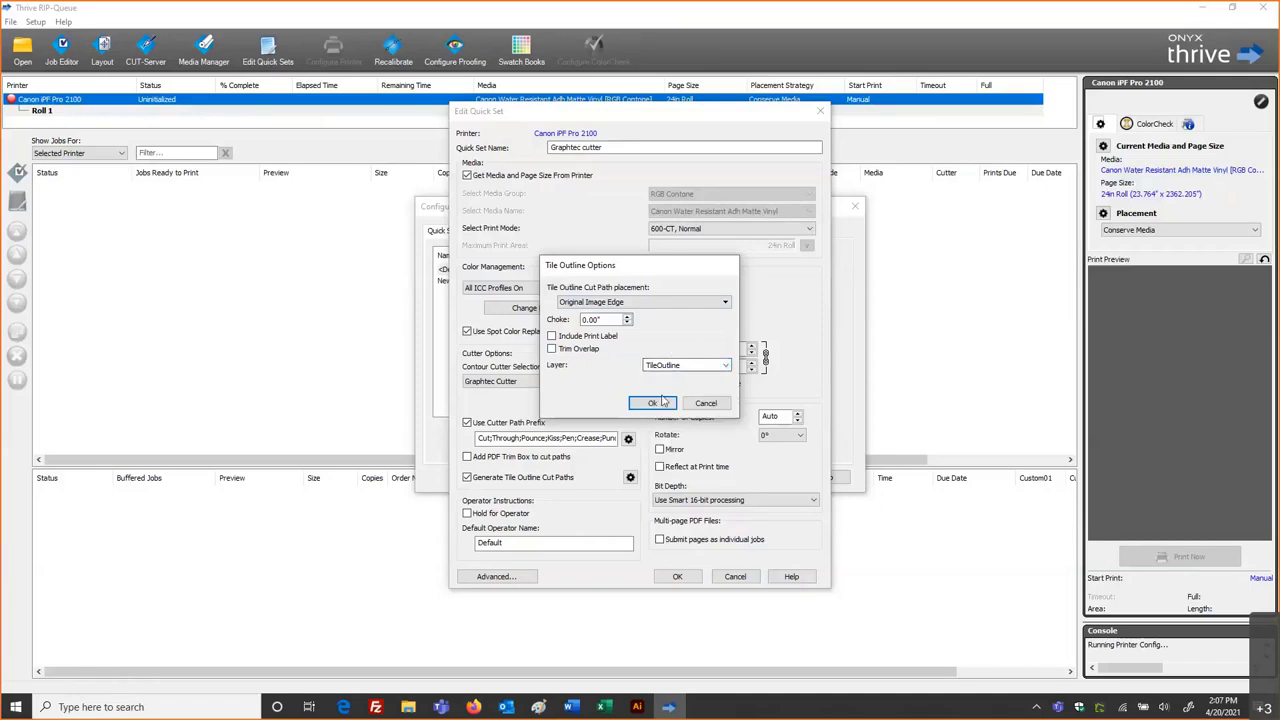
{"action": "left_click", "coordinate": [706, 402]}
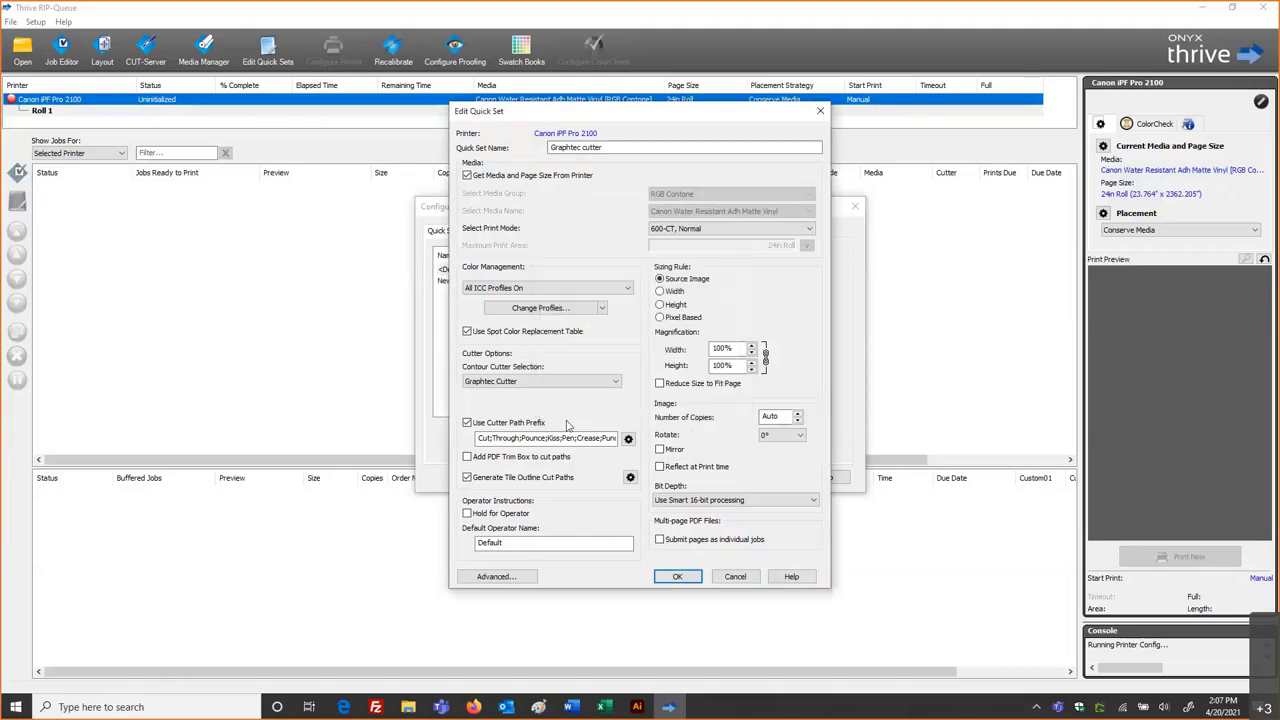
{"action": "left_click", "coordinate": [467, 477]}
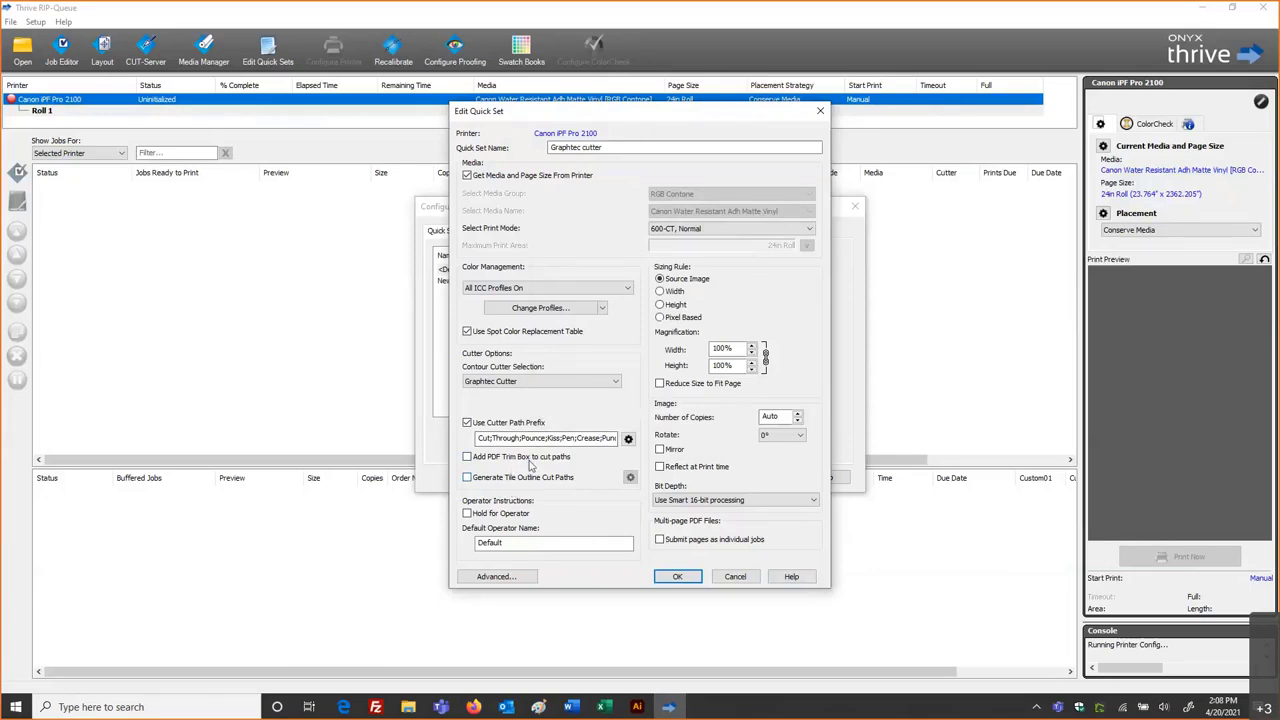
Review the cut path prefixes once more, save the Graphtec cutter quick set and close the printer configuration
{"action": "left_click", "coordinate": [629, 440]}
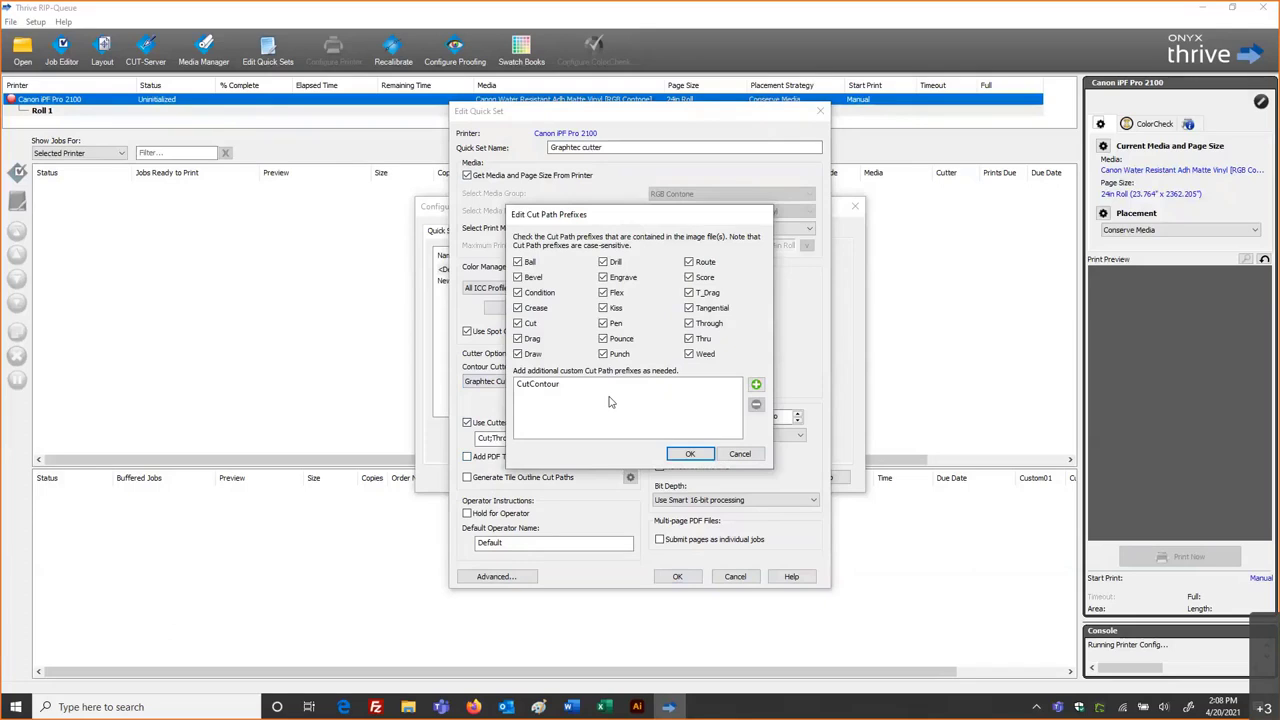
{"action": "left_click", "coordinate": [691, 454]}
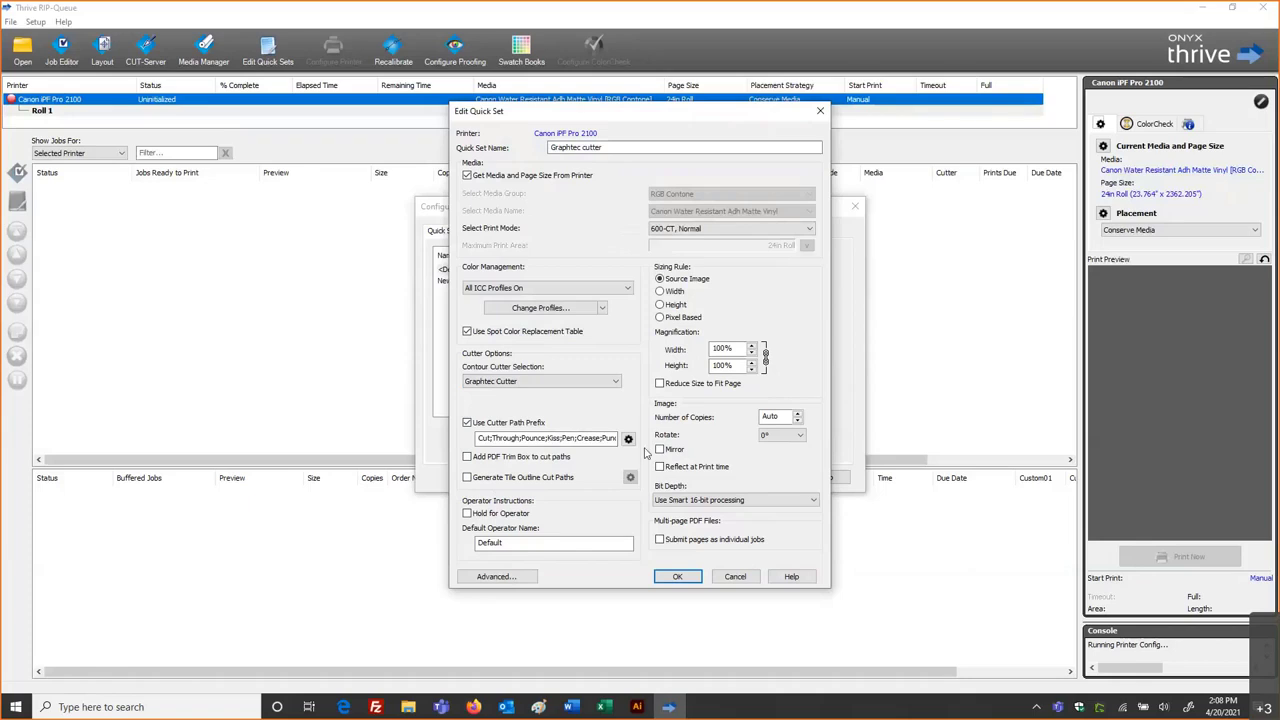
{"action": "left_click", "coordinate": [677, 577]}
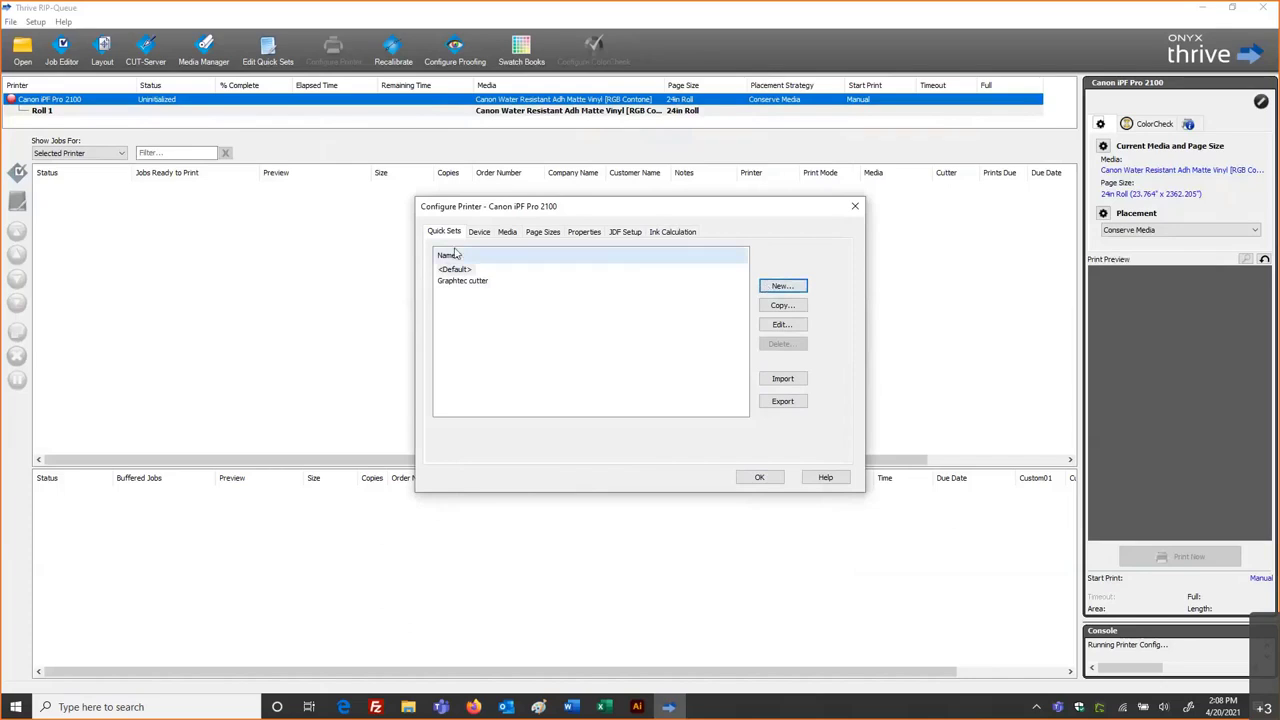
{"action": "left_click", "coordinate": [757, 478]}
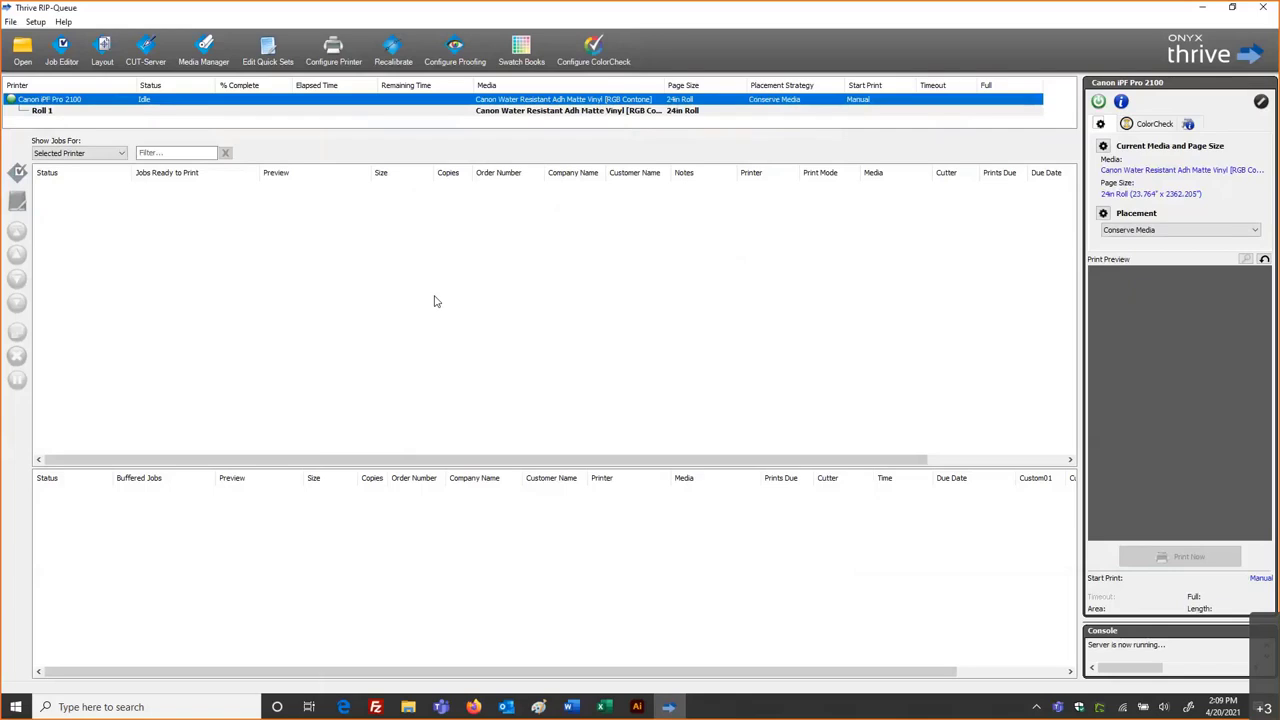
Open CUT-Server and add a Graphtec FC8600 cutter, keeping the matching display name
{"action": "left_click", "coordinate": [152, 47]}
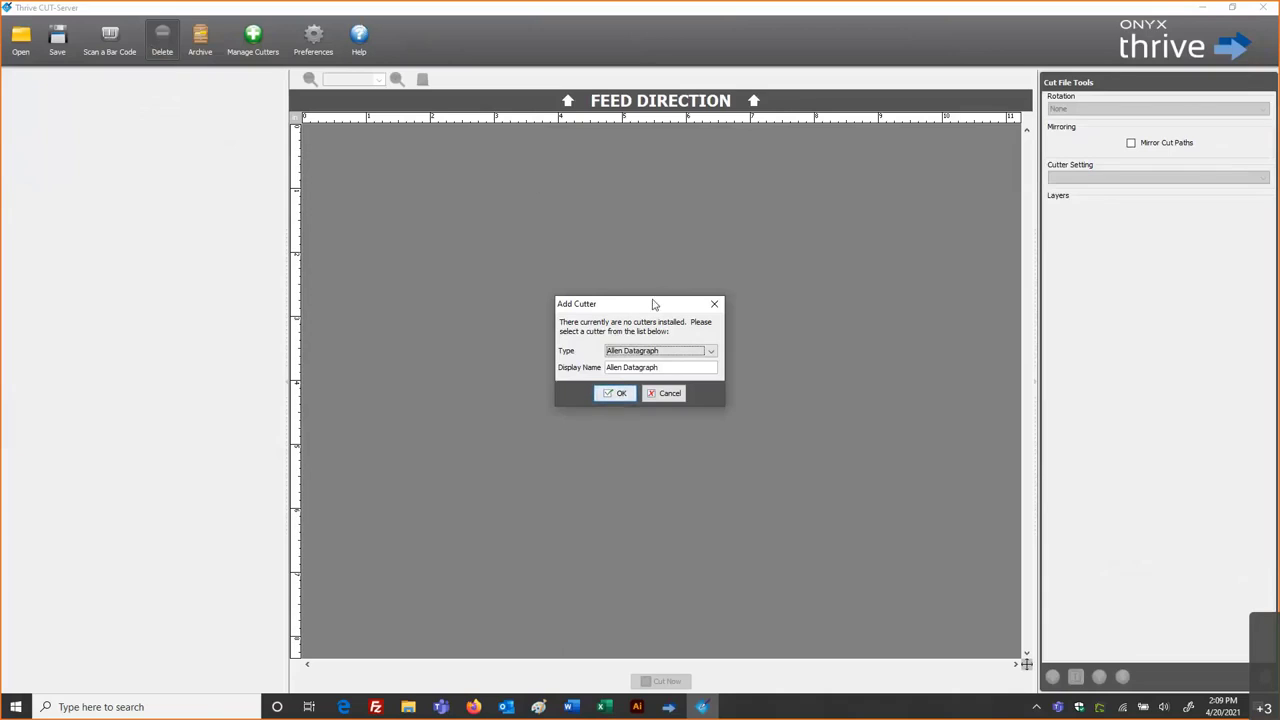
{"action": "left_click_drag", "start_coordinate": [653, 305], "coordinate": [636, 264]}
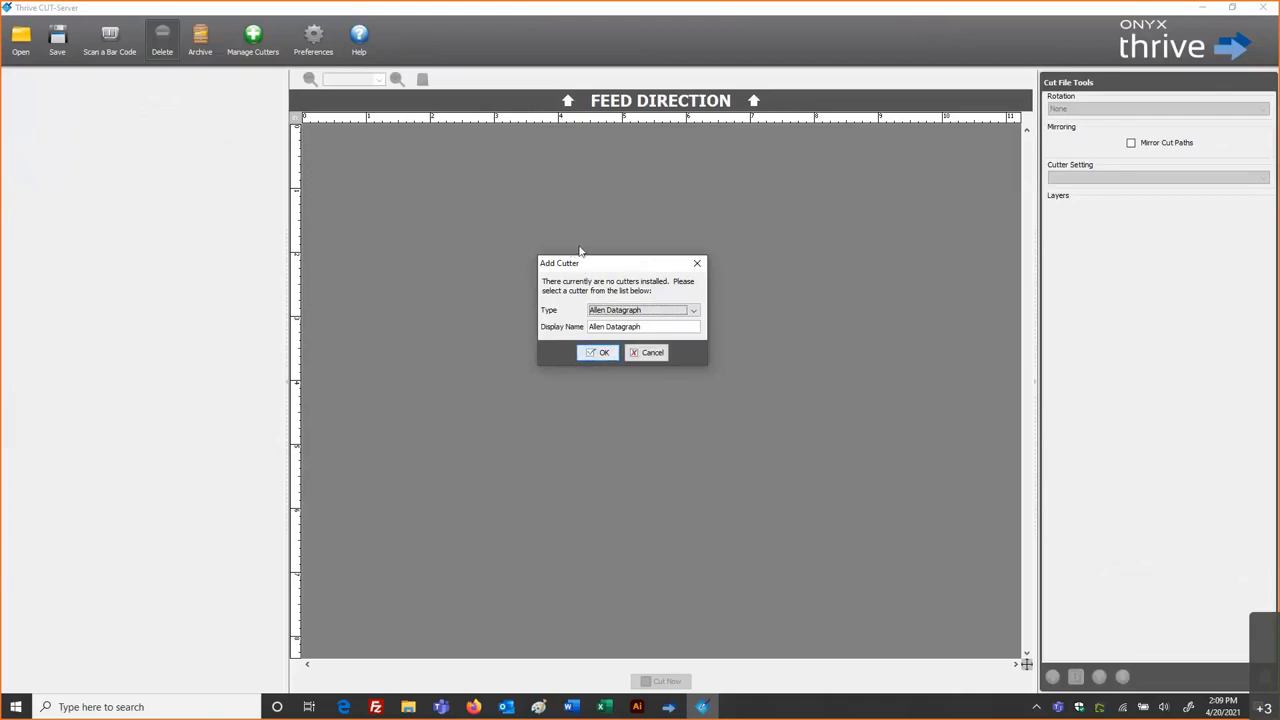
{"action": "left_click_drag", "start_coordinate": [580, 262], "coordinate": [575, 245]}
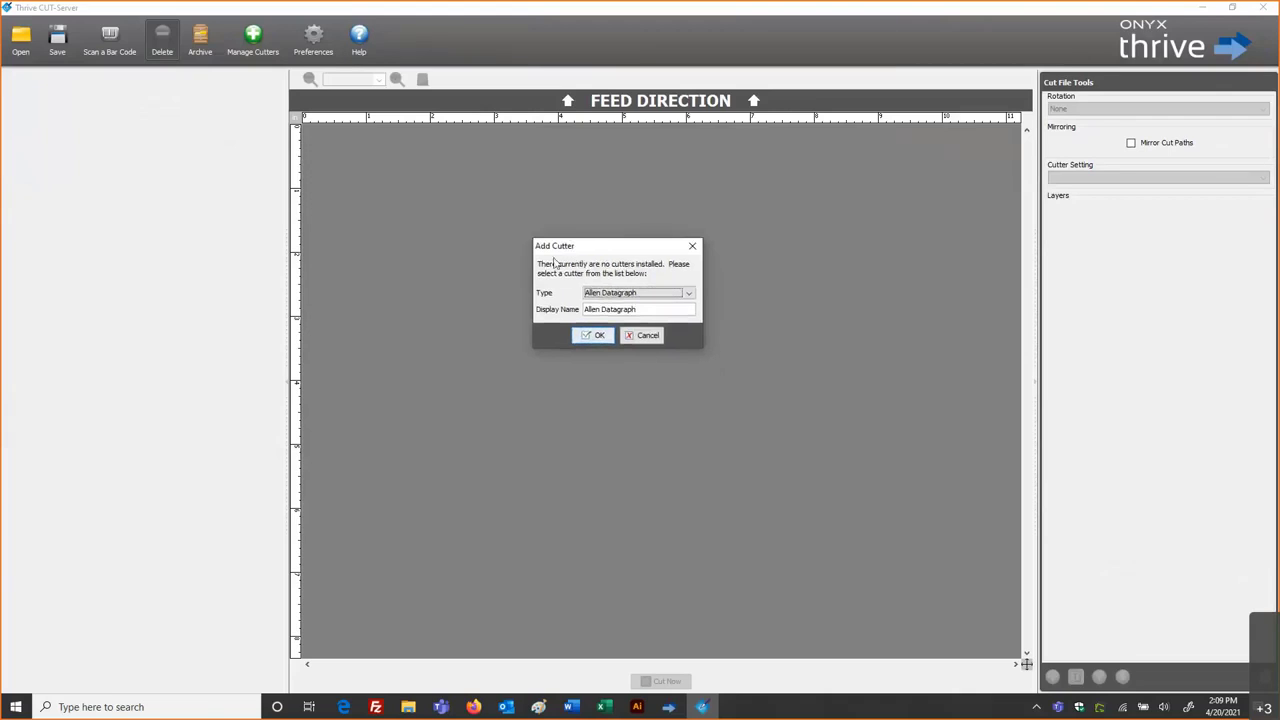
{"action": "left_click", "coordinate": [689, 293]}
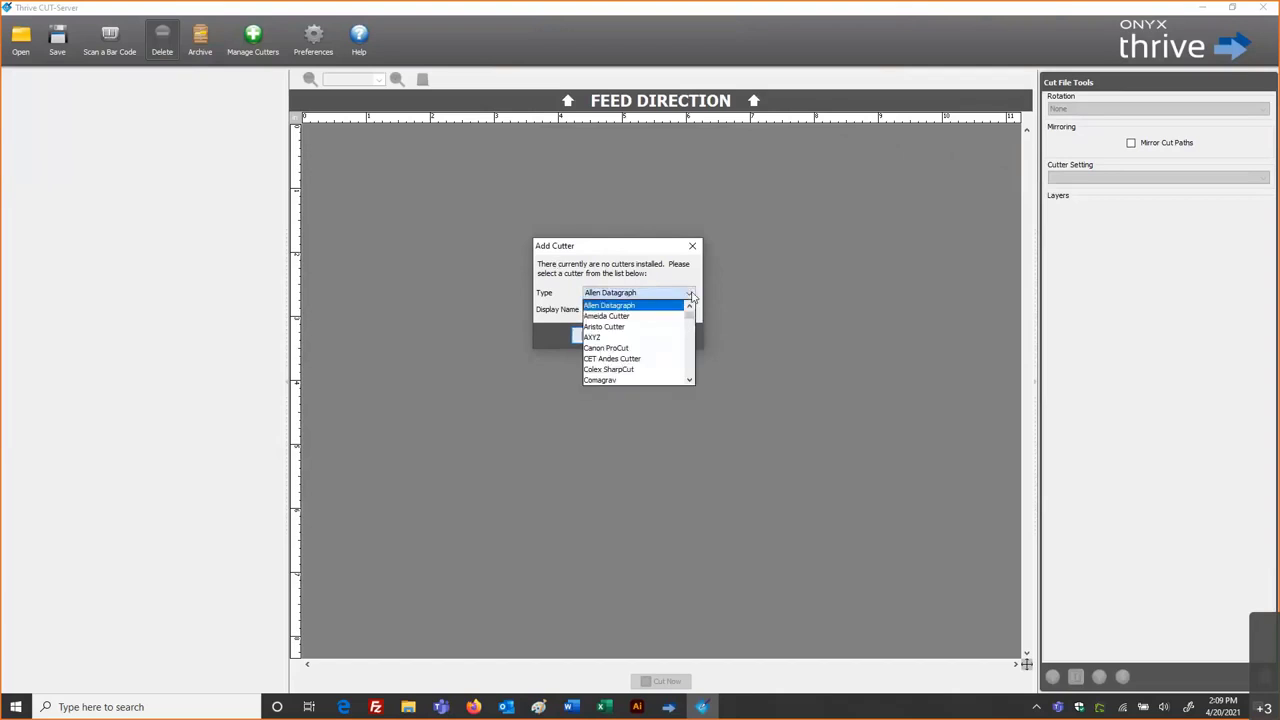
{"action": "left_click", "coordinate": [689, 380]}
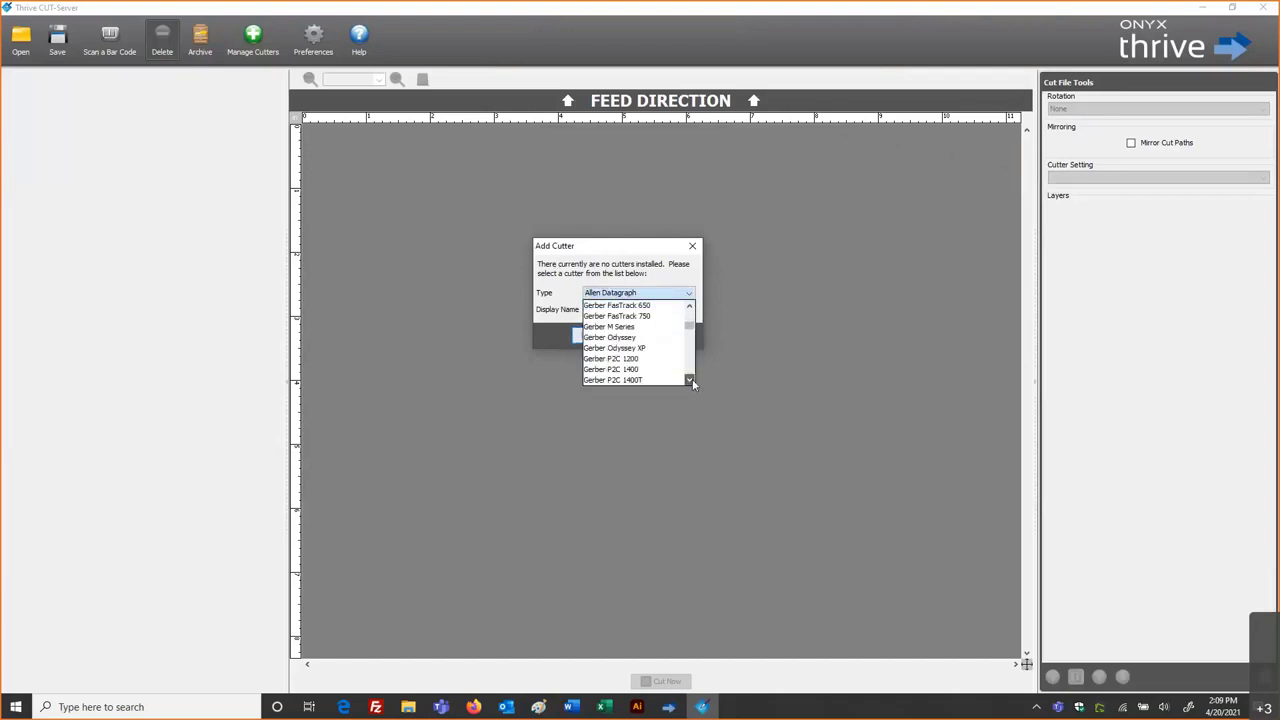
{"action": "left_click", "coordinate": [689, 380]}
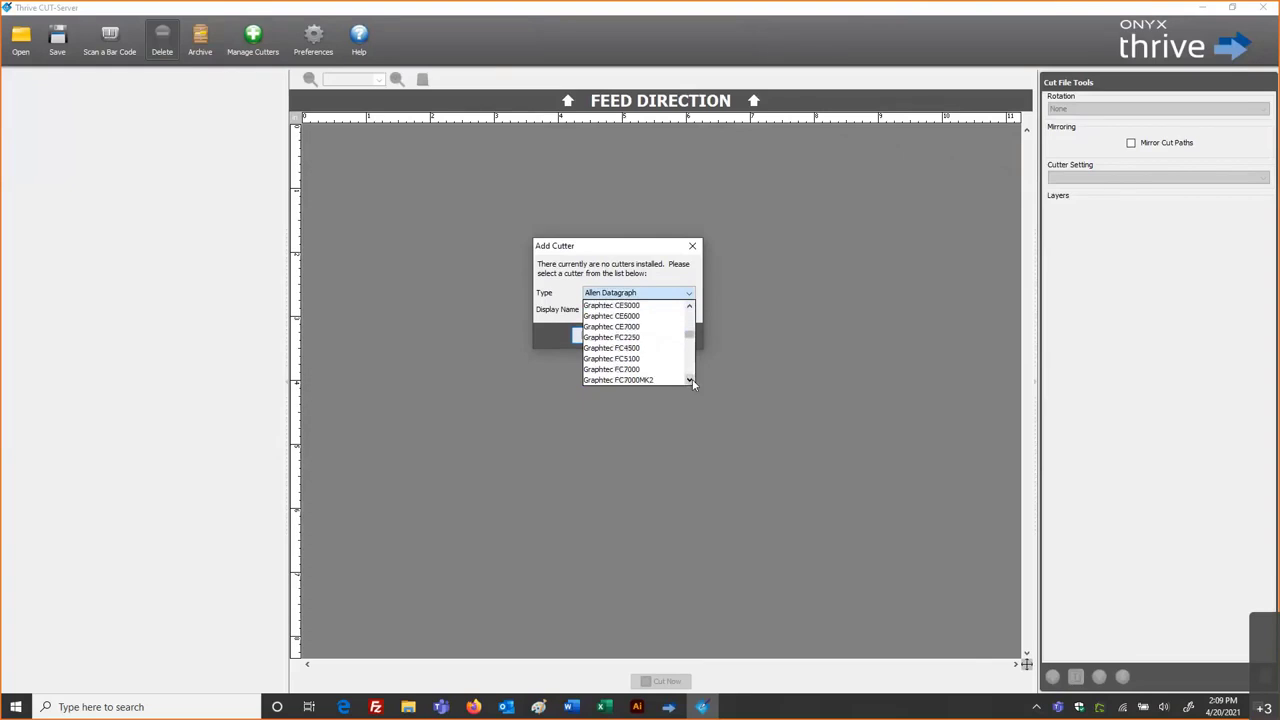
{"action": "left_click", "coordinate": [689, 380]}
{"action": "left_click", "coordinate": [689, 380]}
{"action": "left_click", "coordinate": [691, 380]}
{"action": "left_click", "coordinate": [691, 380]}
{"action": "left_click", "coordinate": [691, 380]}
{"action": "left_click", "coordinate": [691, 380]}
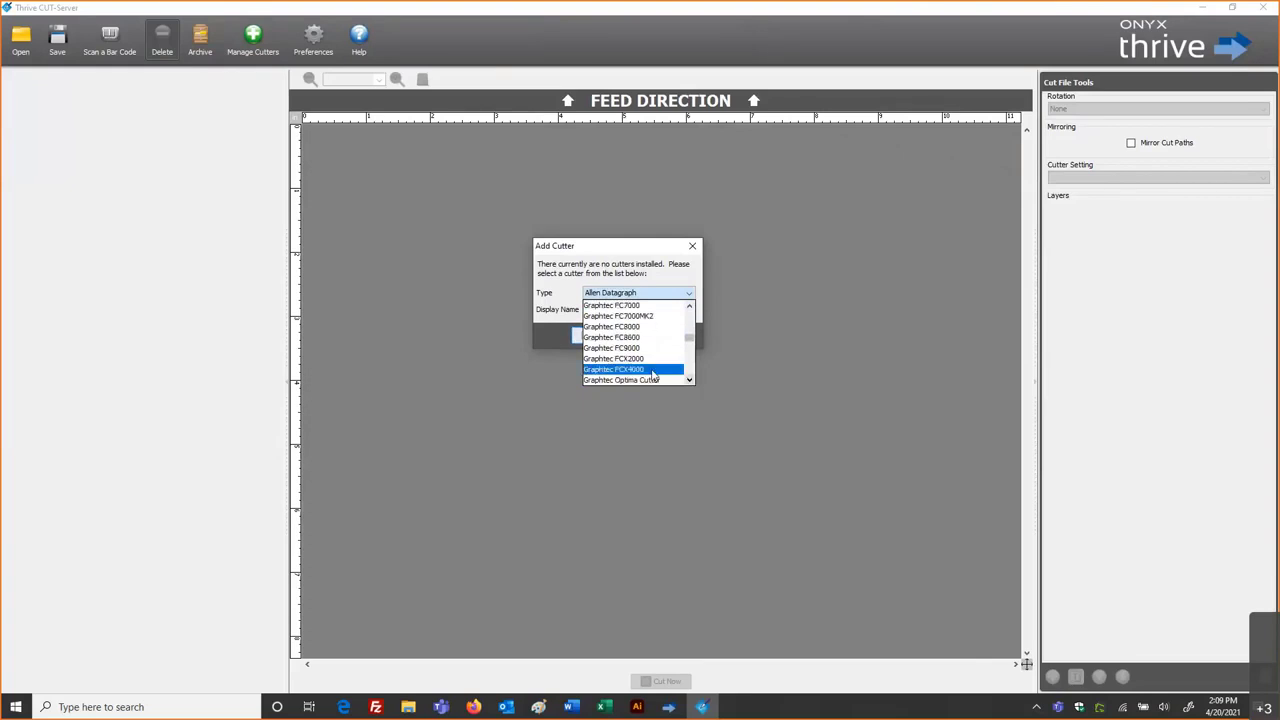
{"action": "left_click", "coordinate": [606, 340]}
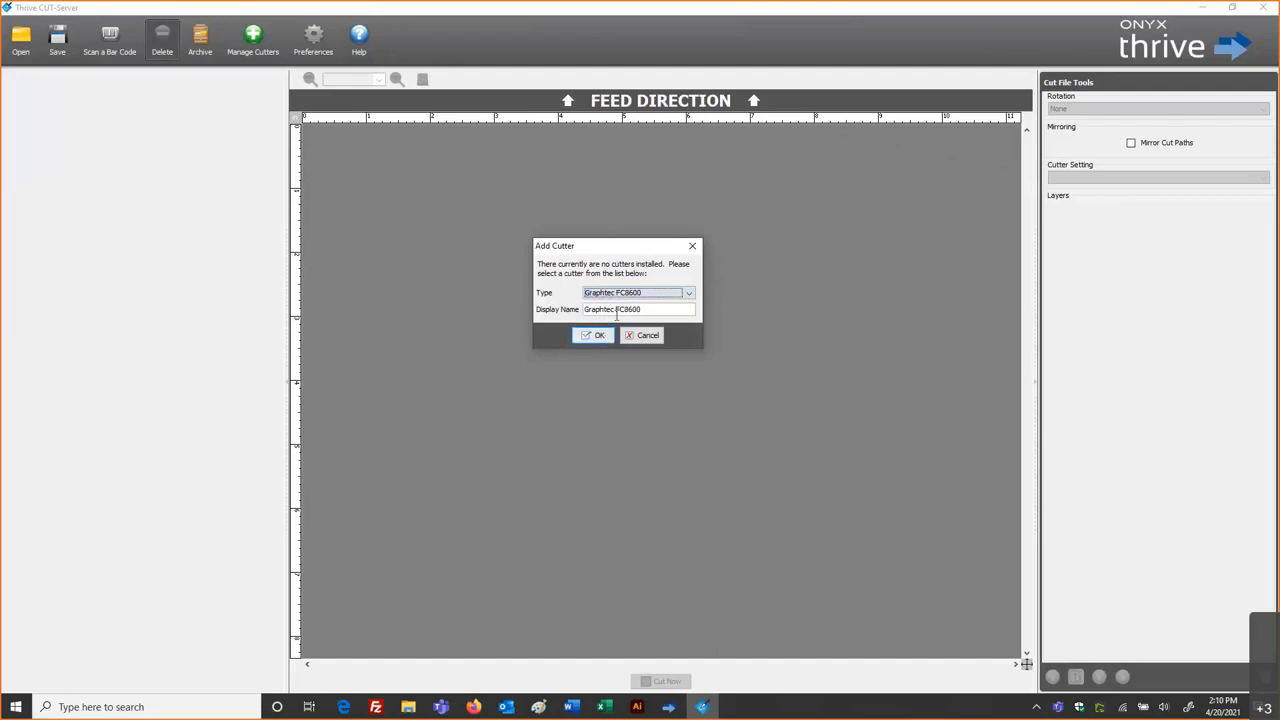
{"action": "left_click", "coordinate": [599, 335]}
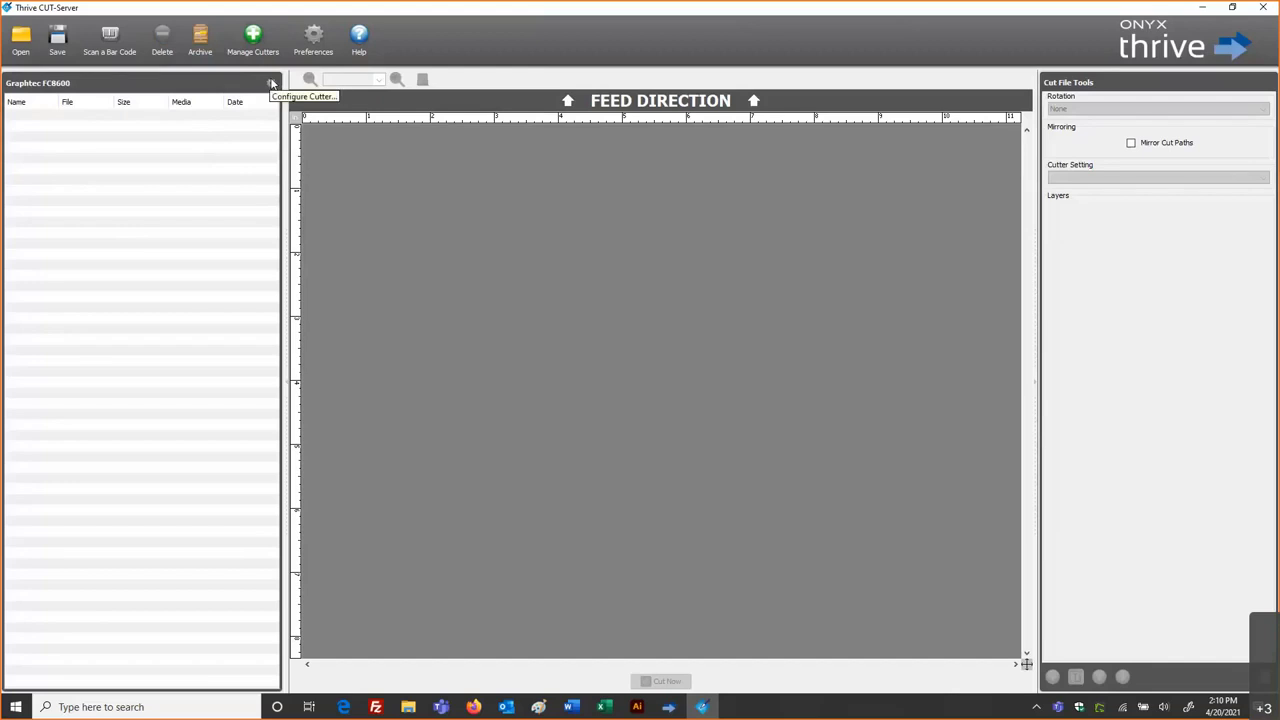
Open the Graphtec FC8600 configuration and examine the port types, the Cut To File output path and the automatic cutting option, leaving all unchanged
{"action": "left_click", "coordinate": [272, 84]}
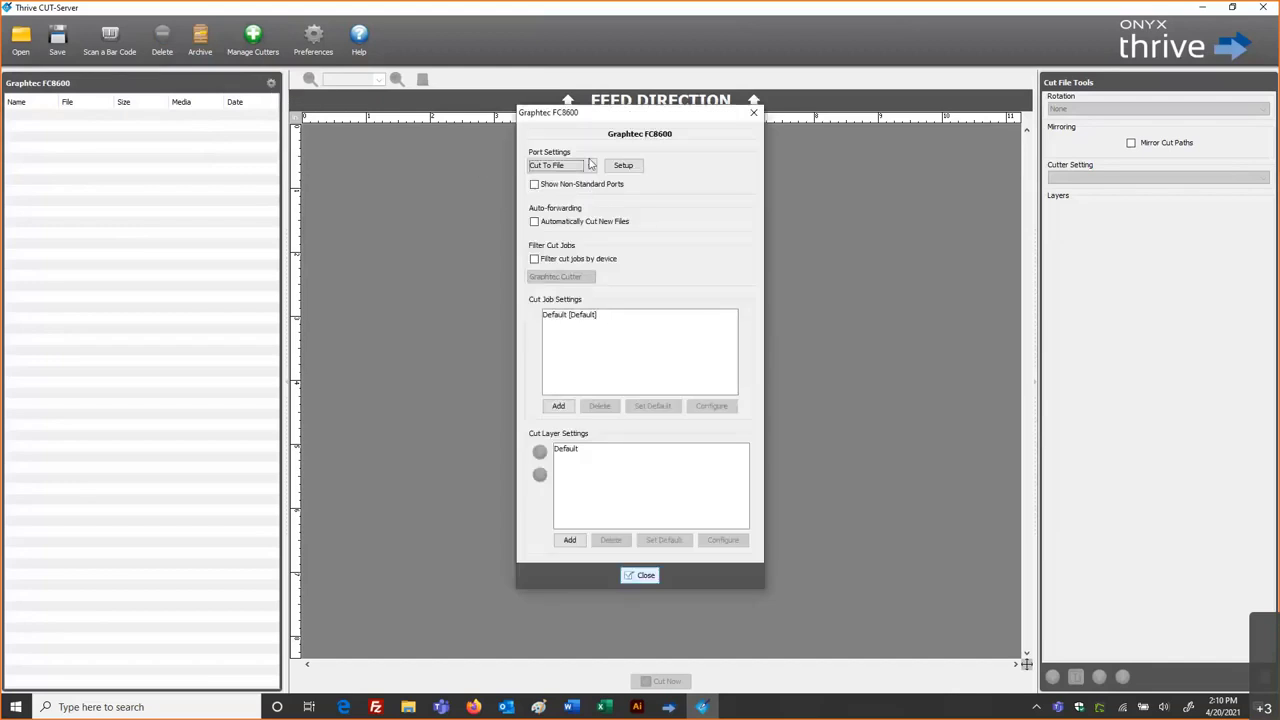
{"action": "left_click", "coordinate": [589, 166]}
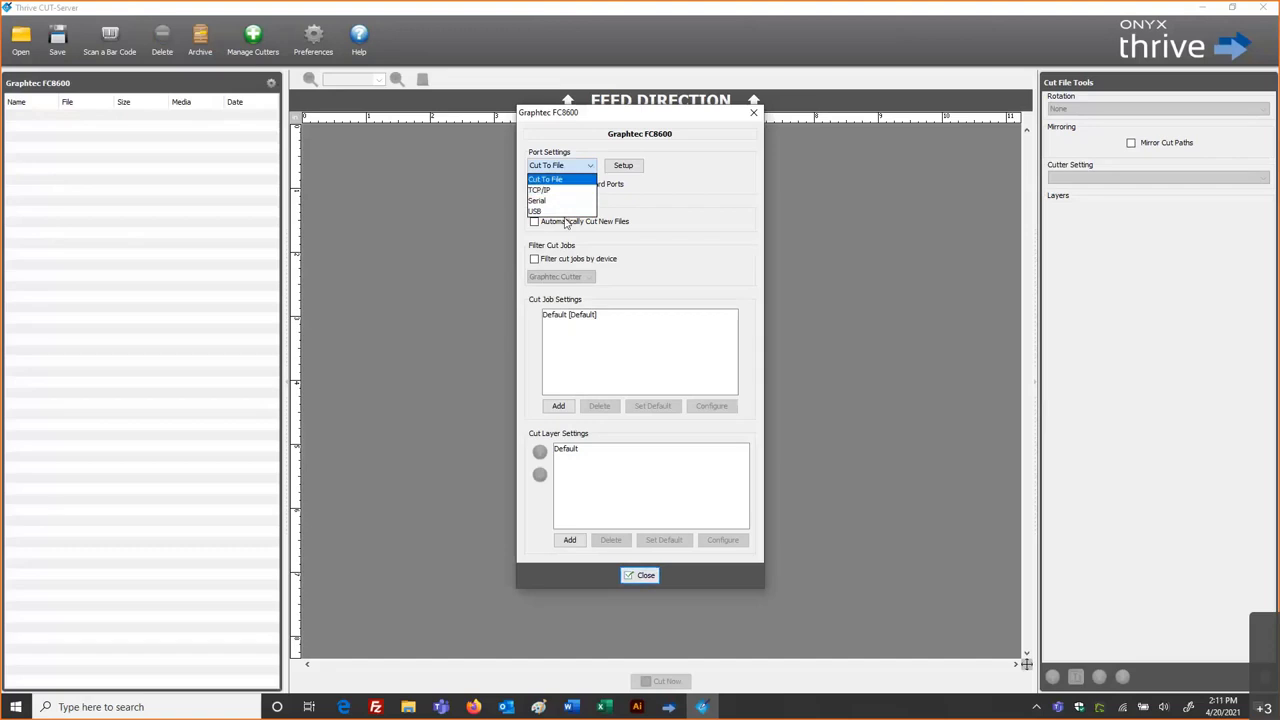
{"action": "left_click", "coordinate": [572, 166]}
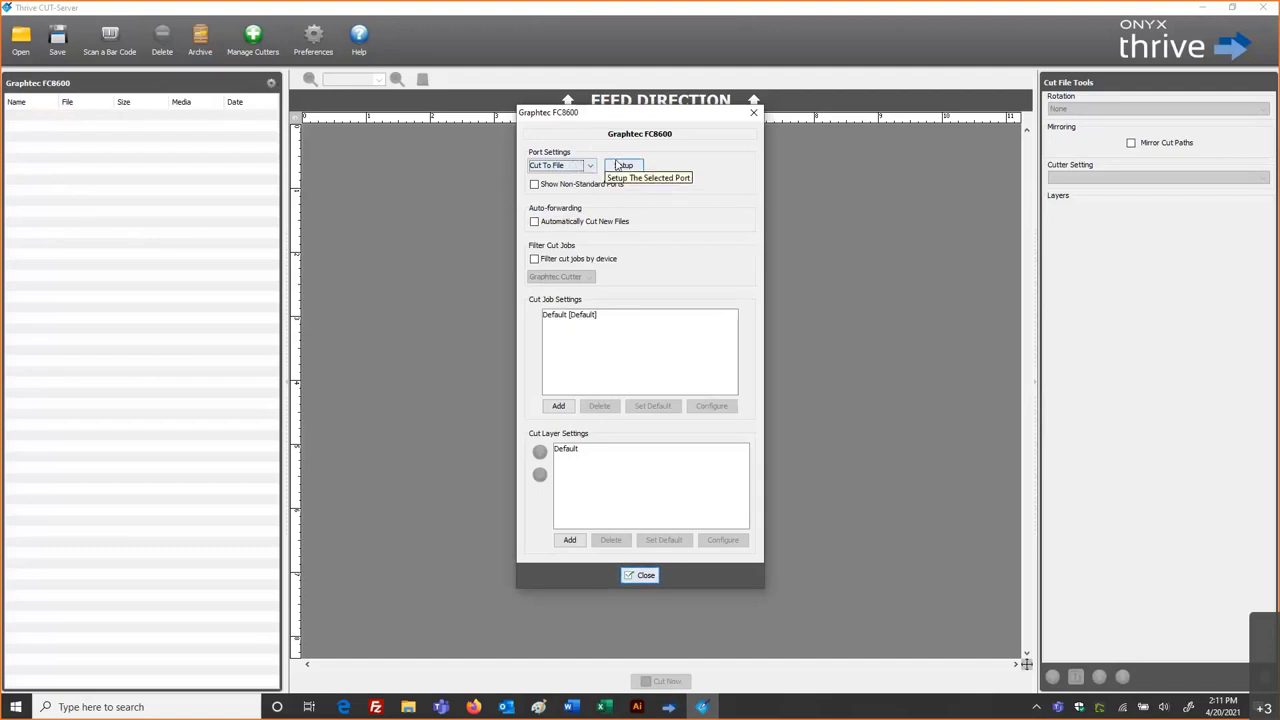
{"action": "left_click", "coordinate": [620, 165]}
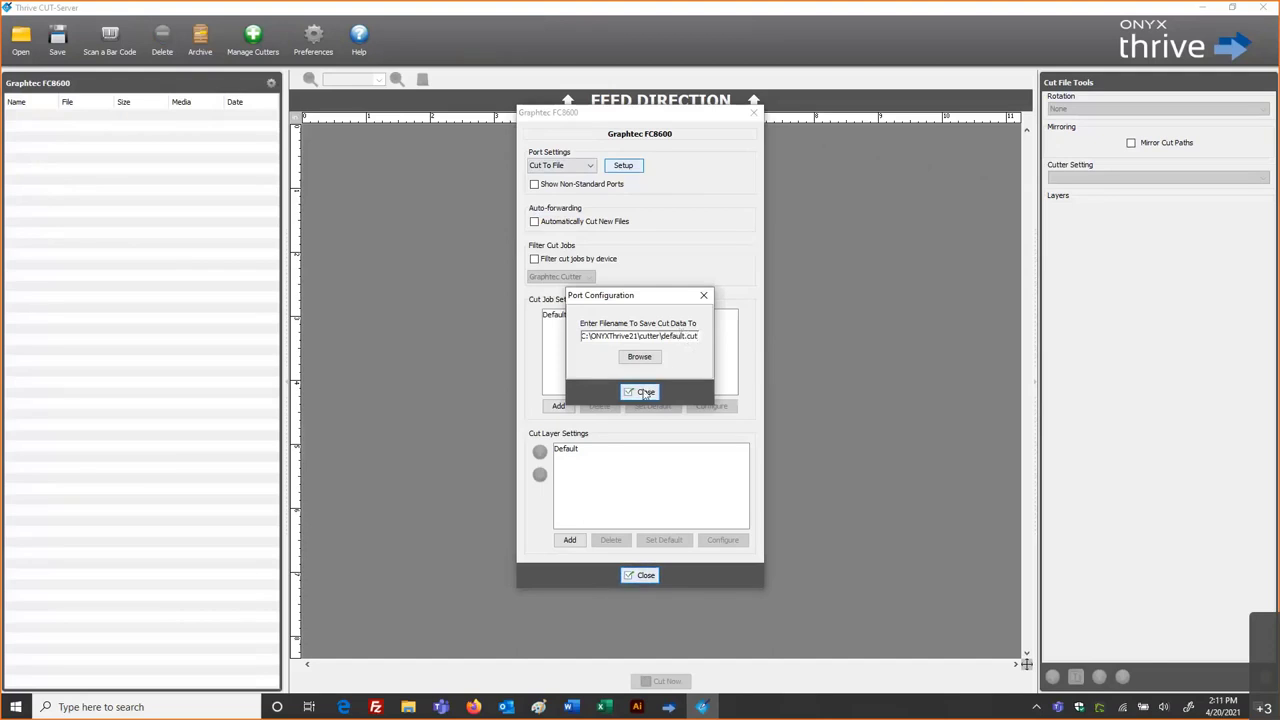
{"action": "left_click", "coordinate": [645, 392]}
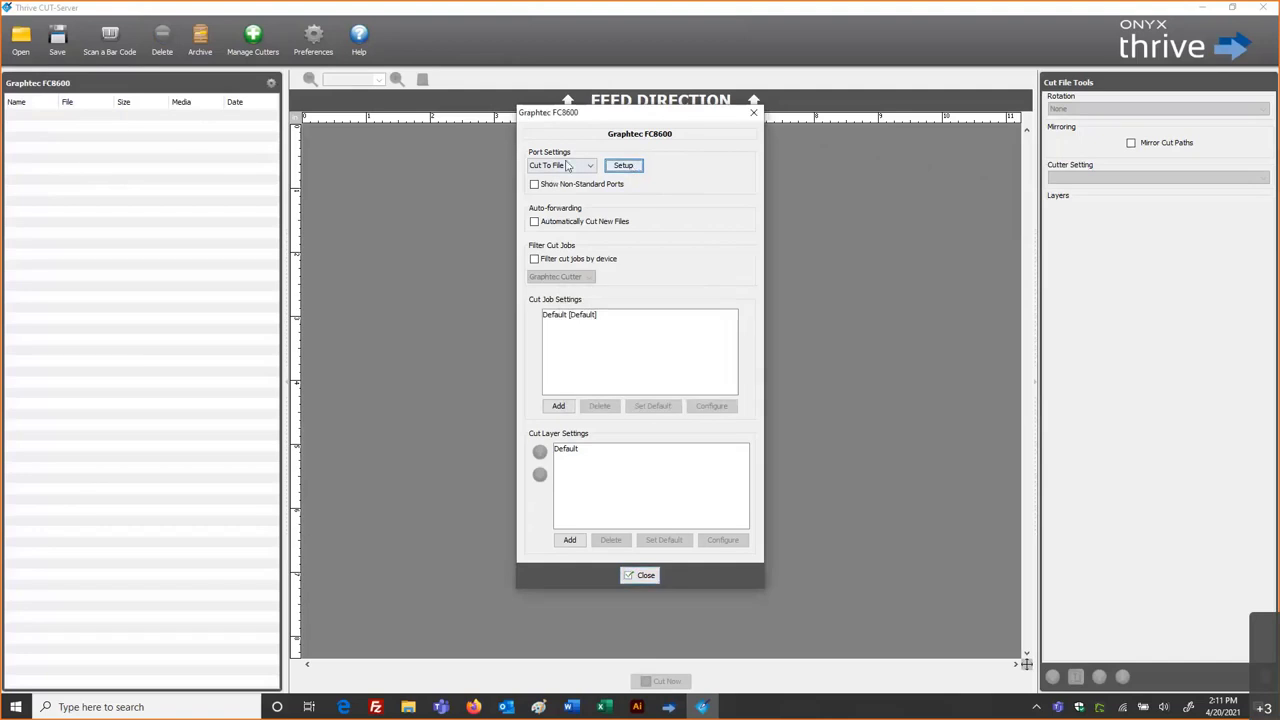
{"action": "left_click", "coordinate": [567, 166]}
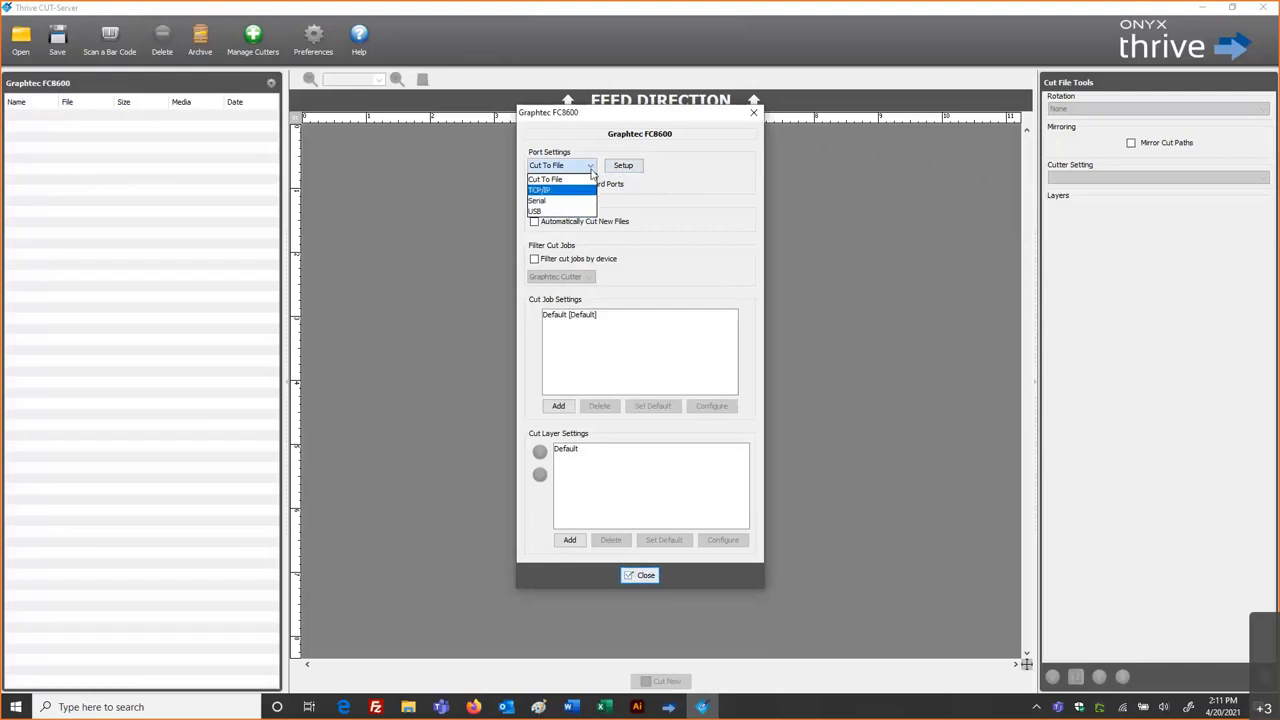
{"action": "left_click", "coordinate": [591, 170]}
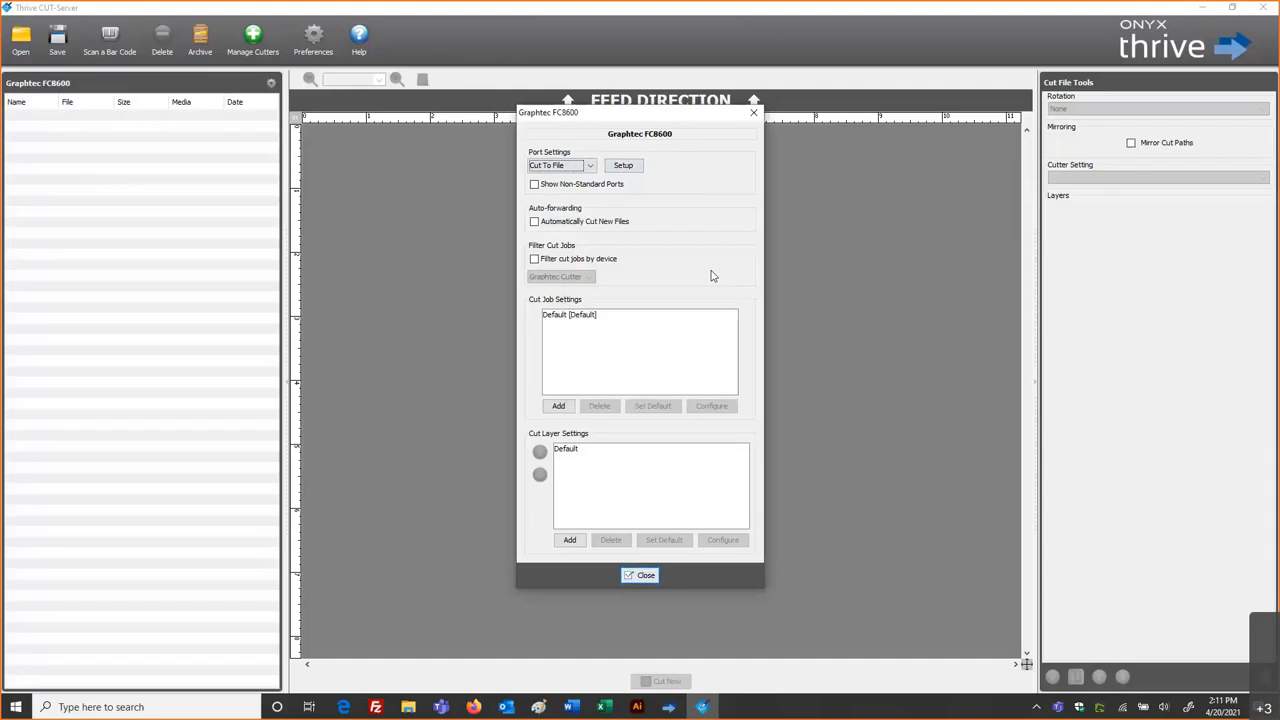
{"action": "left_click", "coordinate": [534, 222]}
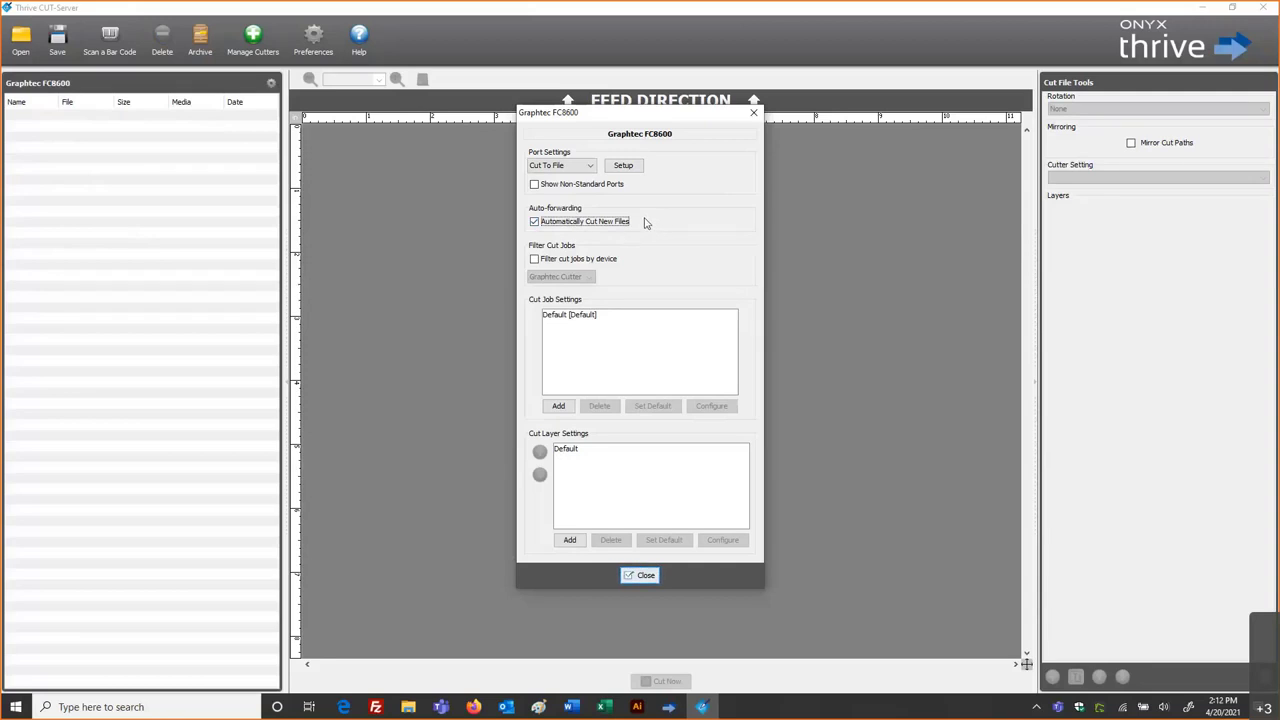
{"action": "left_click", "coordinate": [535, 223]}
Add a cut layer setting named "CutContour" that uses condition 2
{"action": "left_click", "coordinate": [568, 542]}
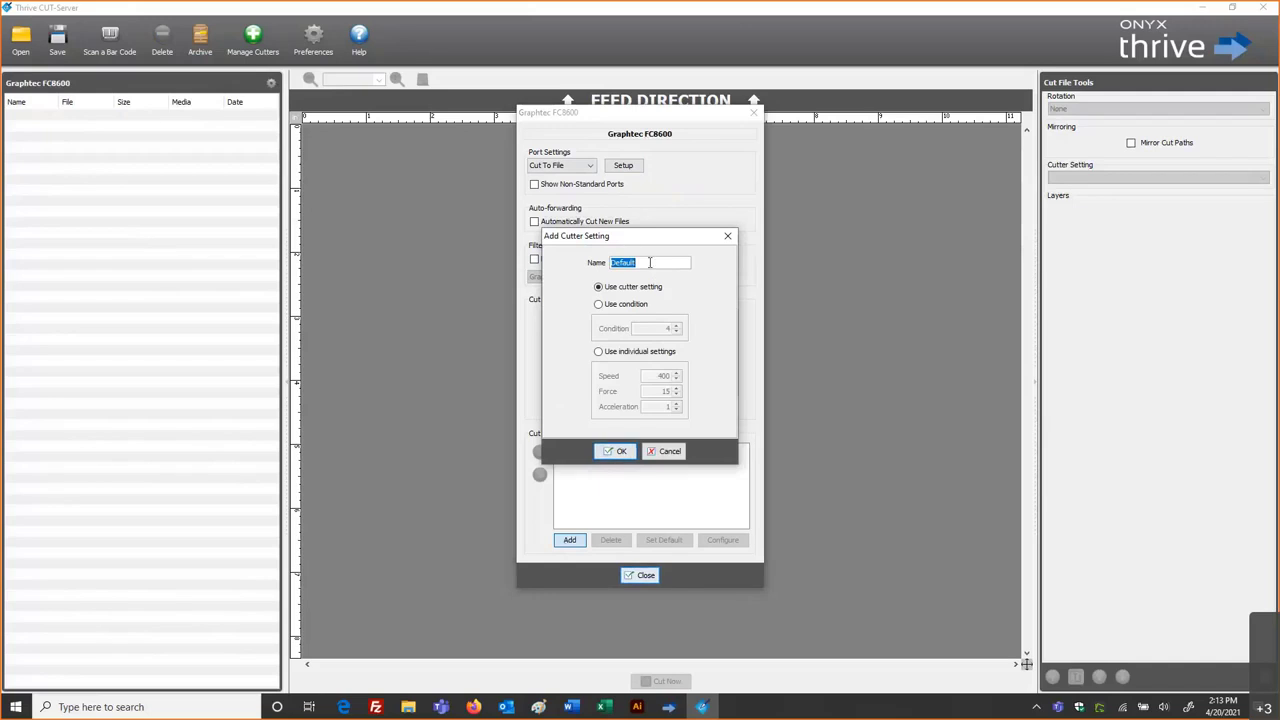
{"action": "type", "text": "CutContour"}
{"action": "left_click", "coordinate": [600, 305]}
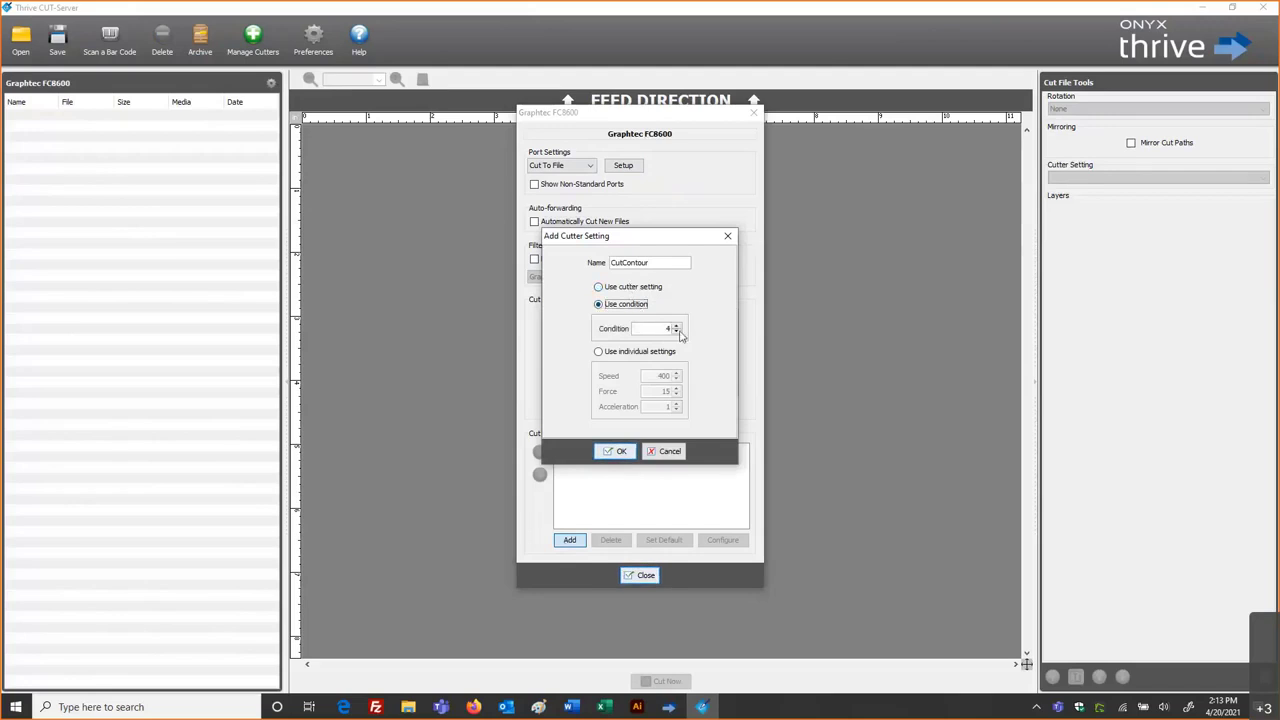
{"action": "left_click", "coordinate": [677, 326]}
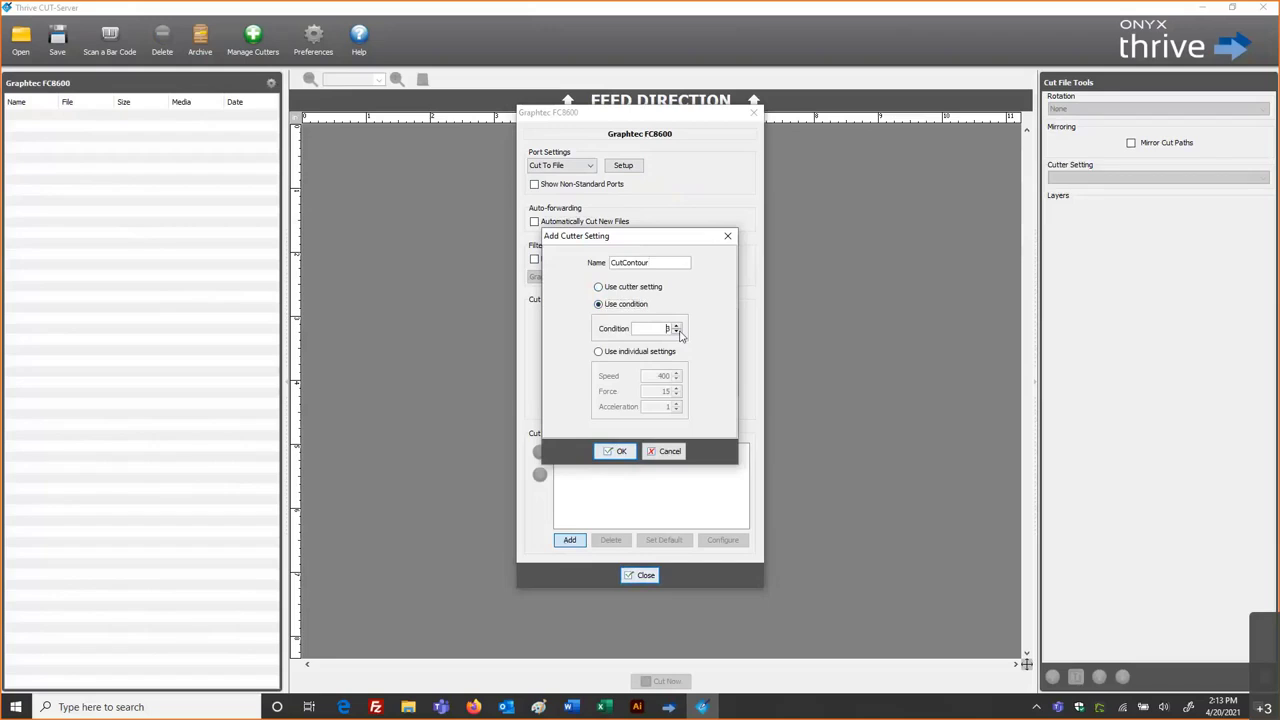
{"action": "left_click", "coordinate": [599, 352]}
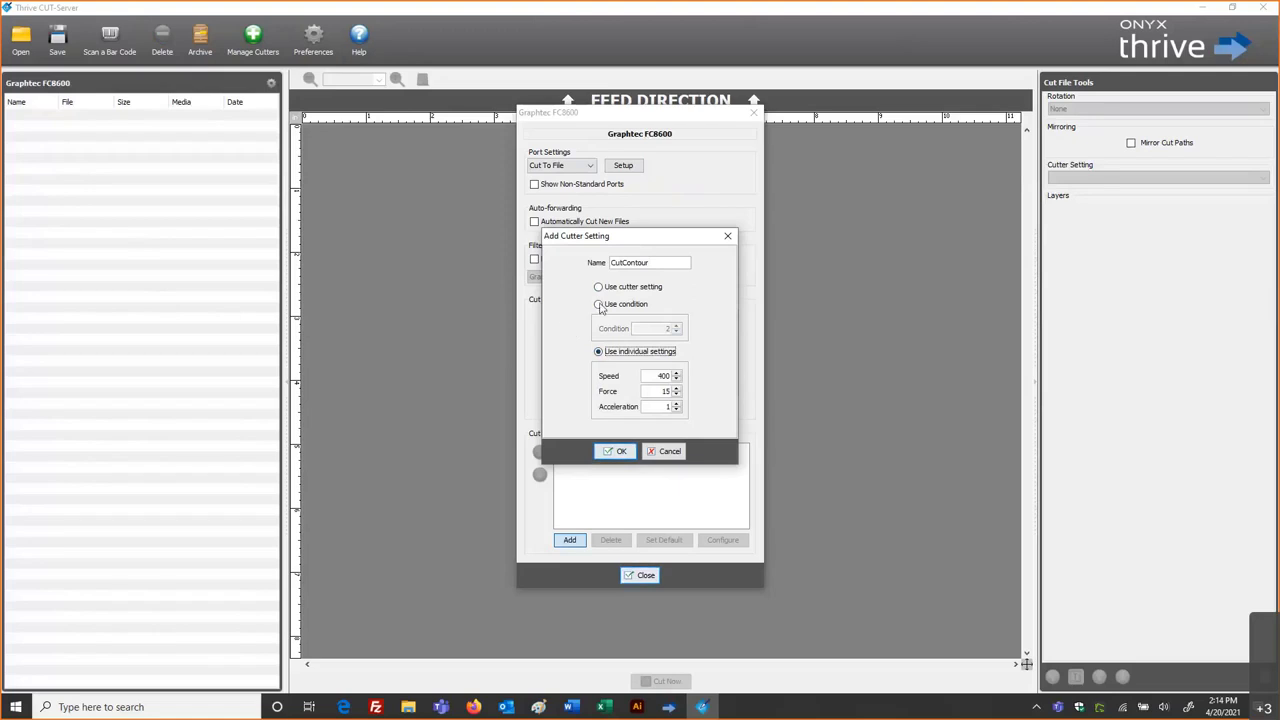
{"action": "left_click", "coordinate": [634, 305]}
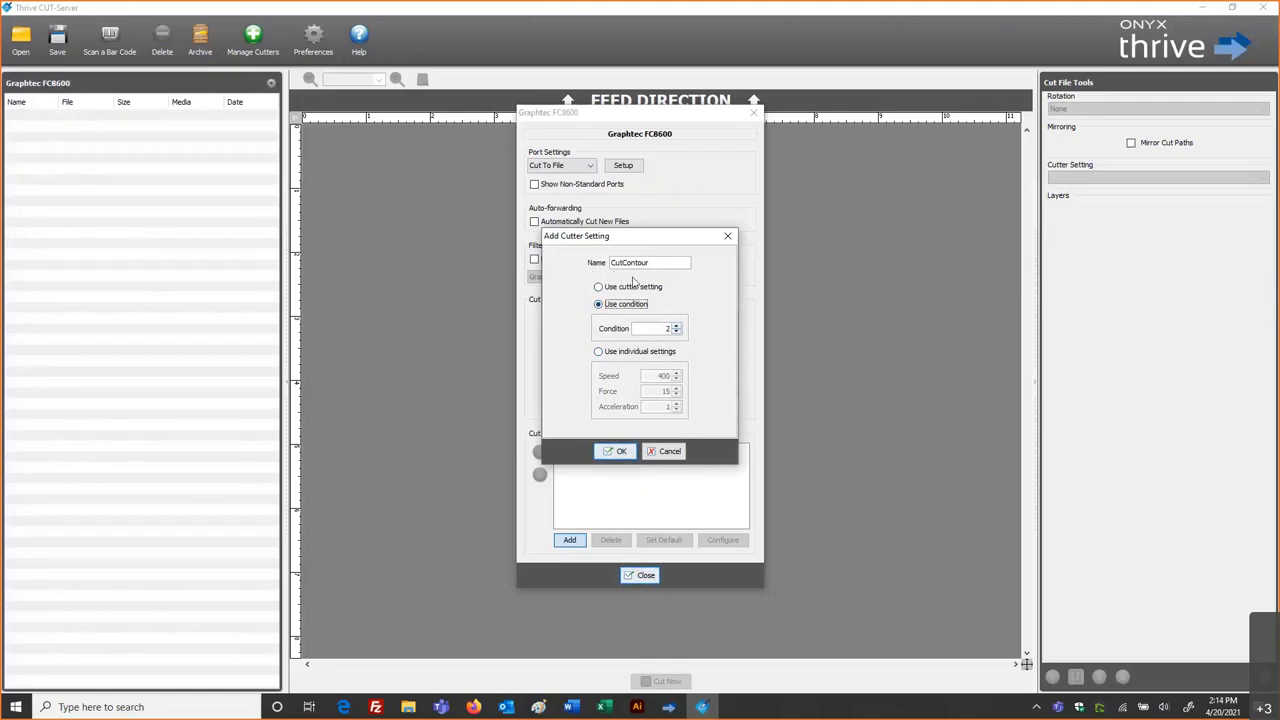
{"action": "left_click", "coordinate": [621, 452]}
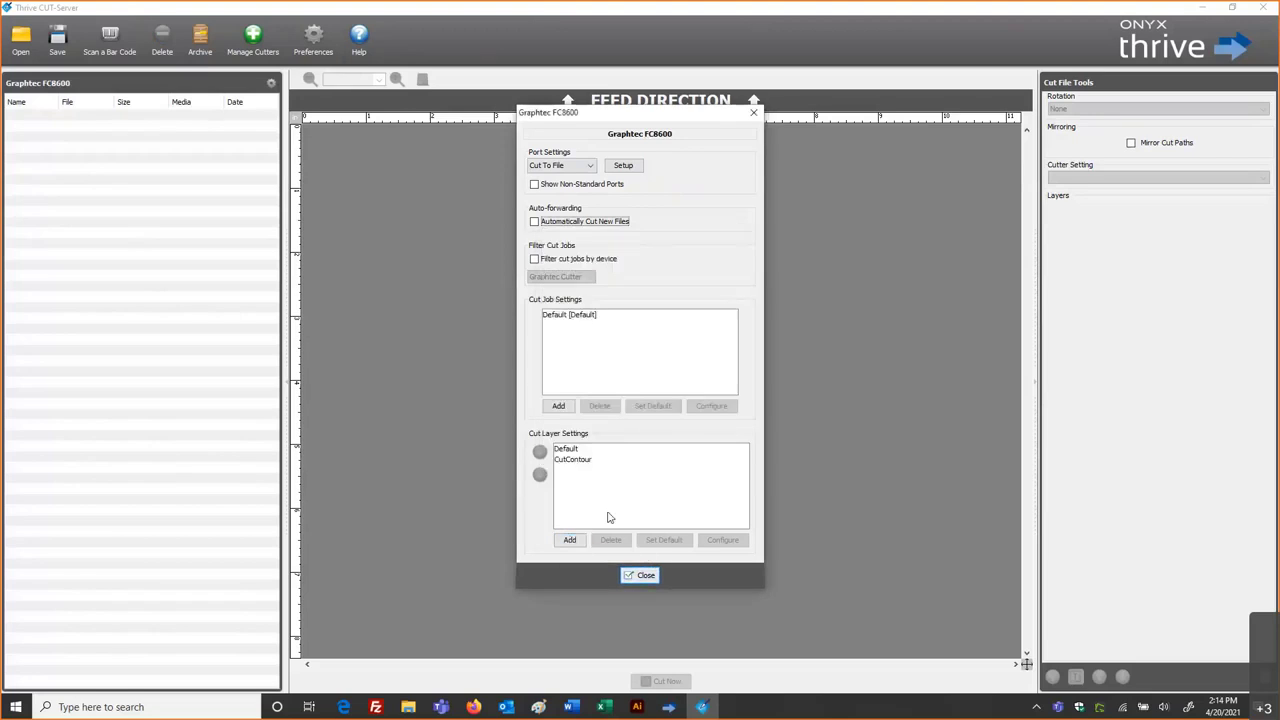
Add a second cut layer setting named "Score" that uses condition 3
{"action": "left_click", "coordinate": [570, 540]}
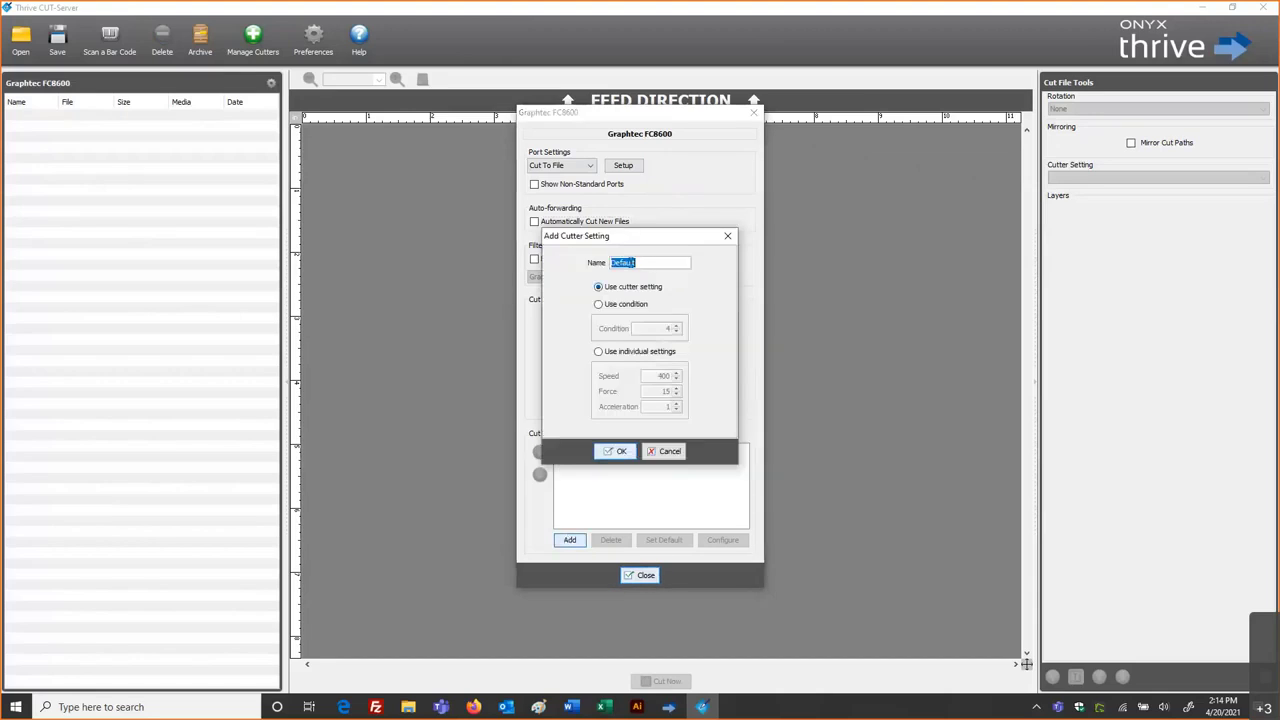
{"action": "type", "text": "Score"}
{"action": "left_click", "coordinate": [598, 304]}
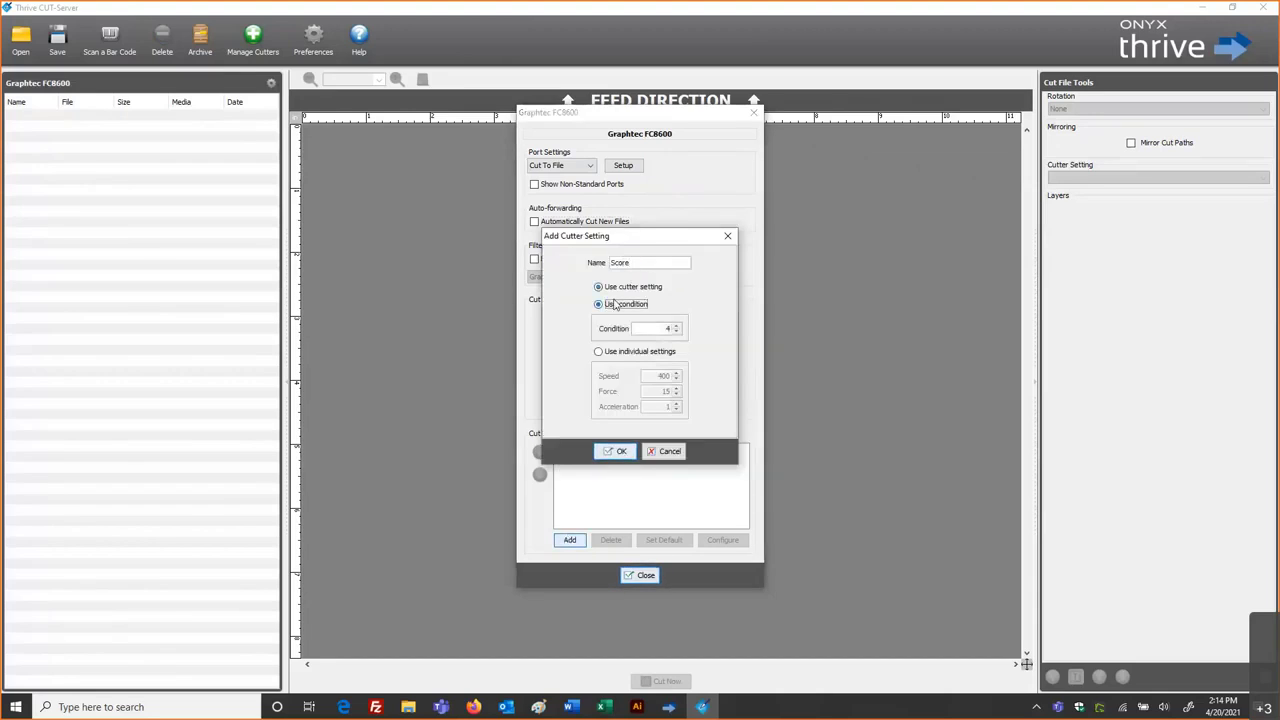
{"action": "left_click", "coordinate": [677, 333]}
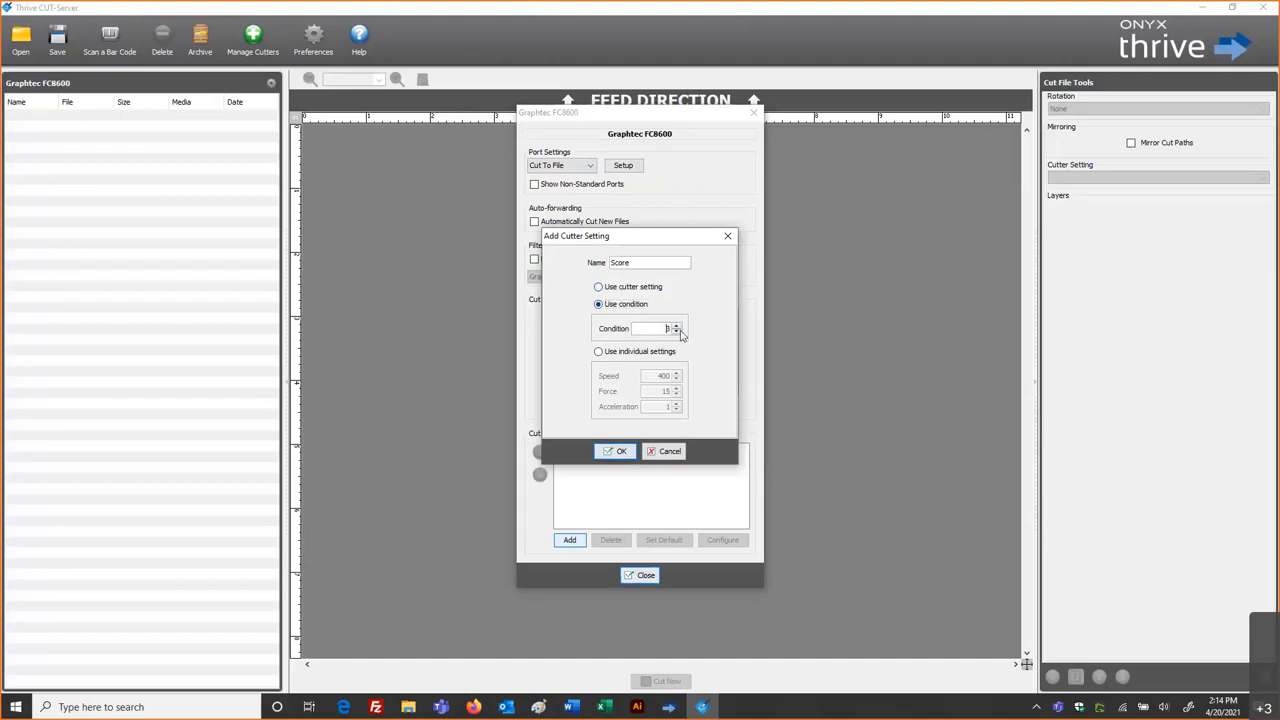
{"action": "left_click", "coordinate": [621, 451]}
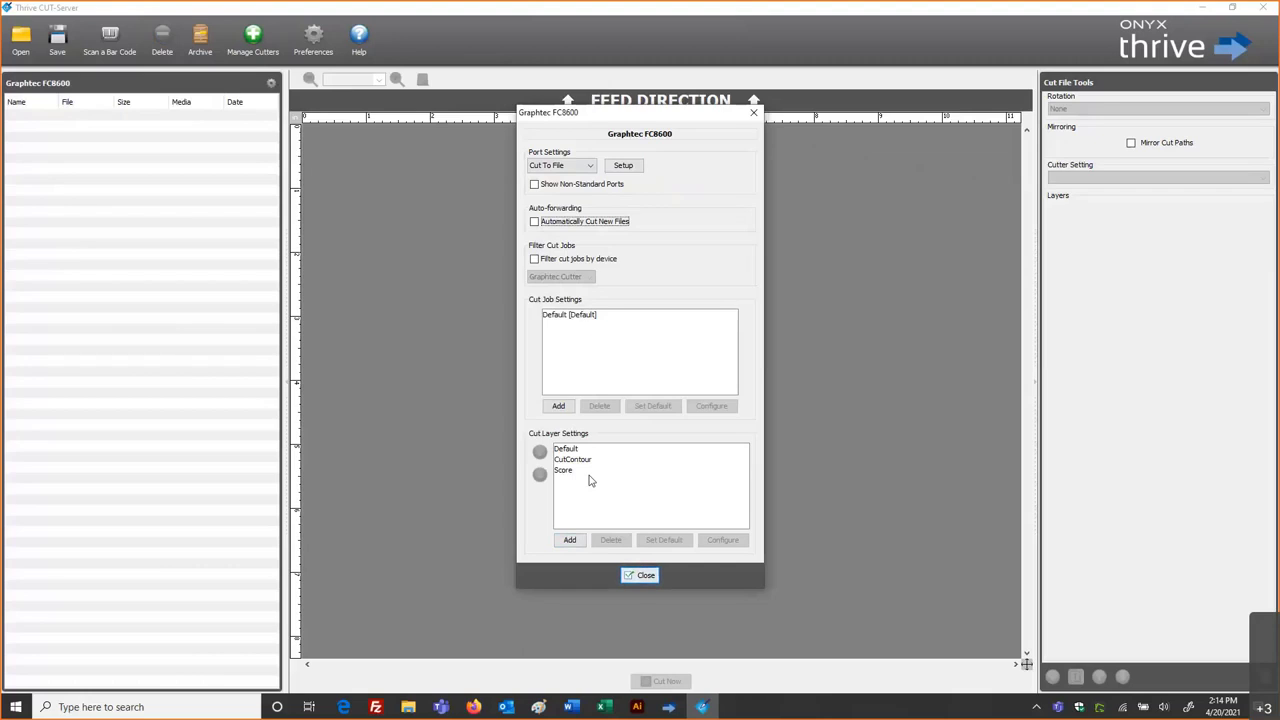
Move the Score layer above CutContour in the cut layer order
{"action": "left_click", "coordinate": [574, 462]}
{"action": "left_click", "coordinate": [573, 472]}
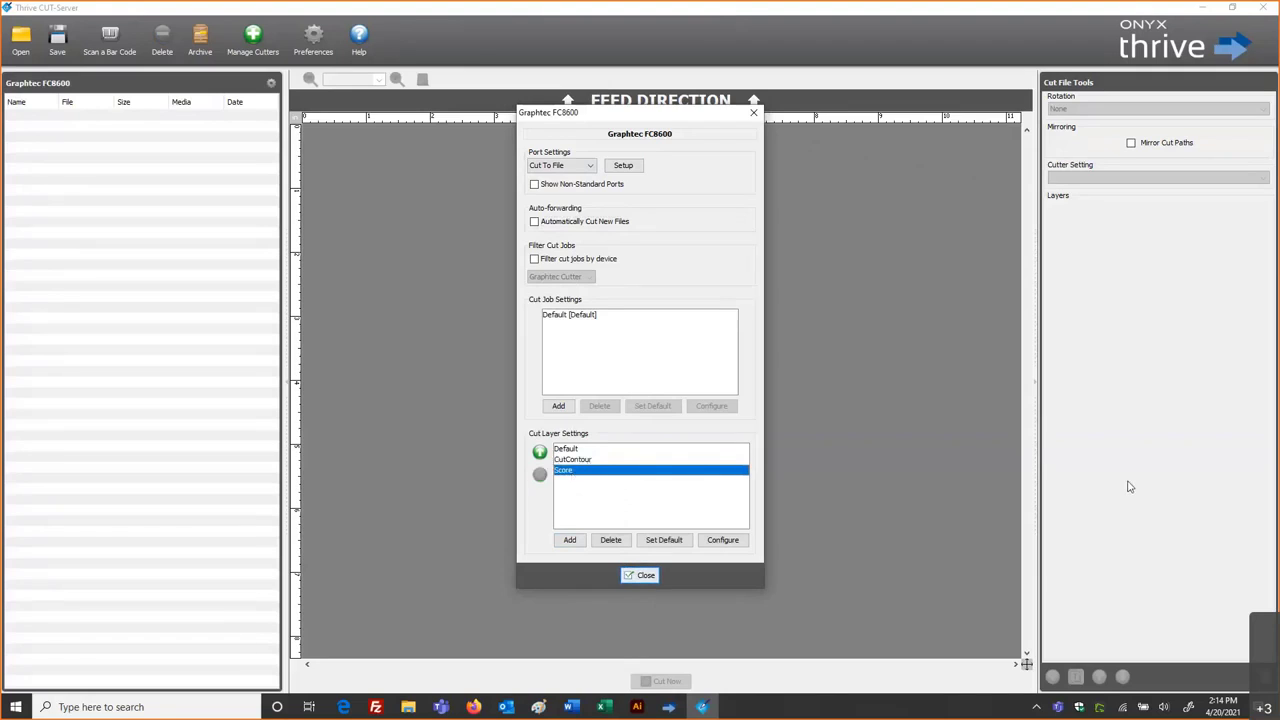
{"action": "left_click", "coordinate": [571, 460]}
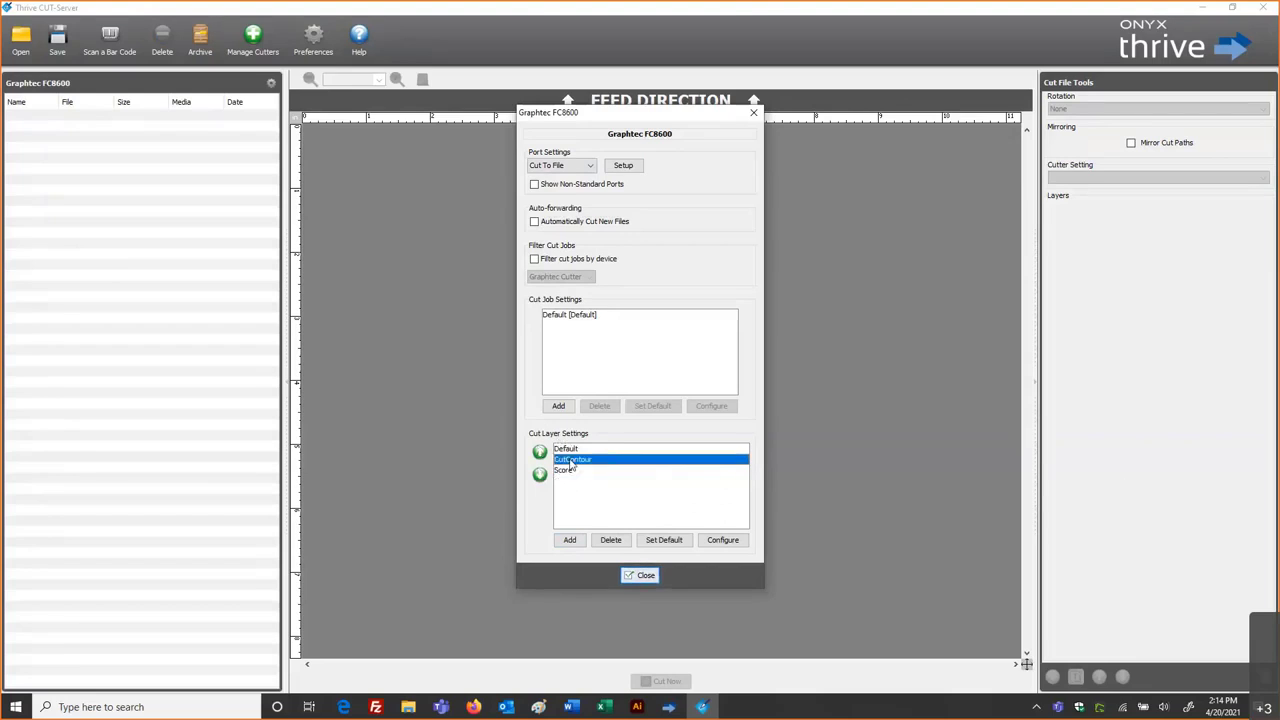
{"action": "left_click", "coordinate": [564, 471]}
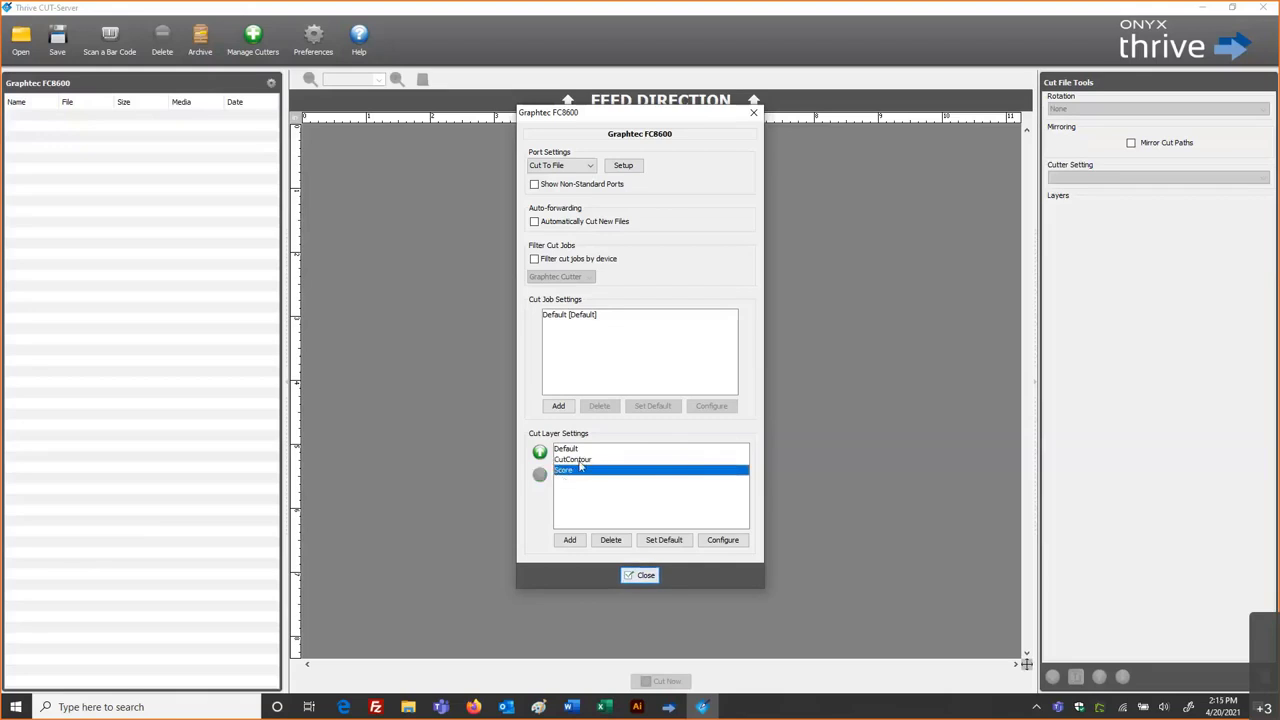
{"action": "left_click", "coordinate": [580, 462]}
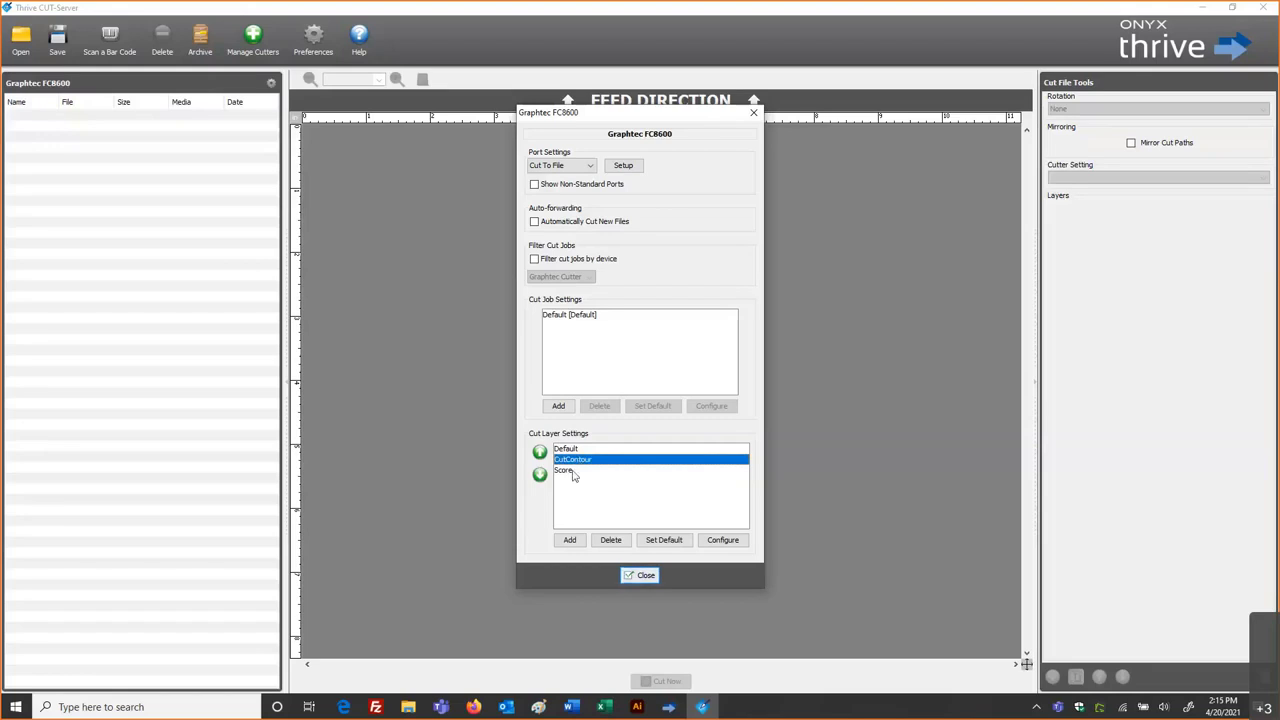
{"action": "left_click", "coordinate": [575, 471]}
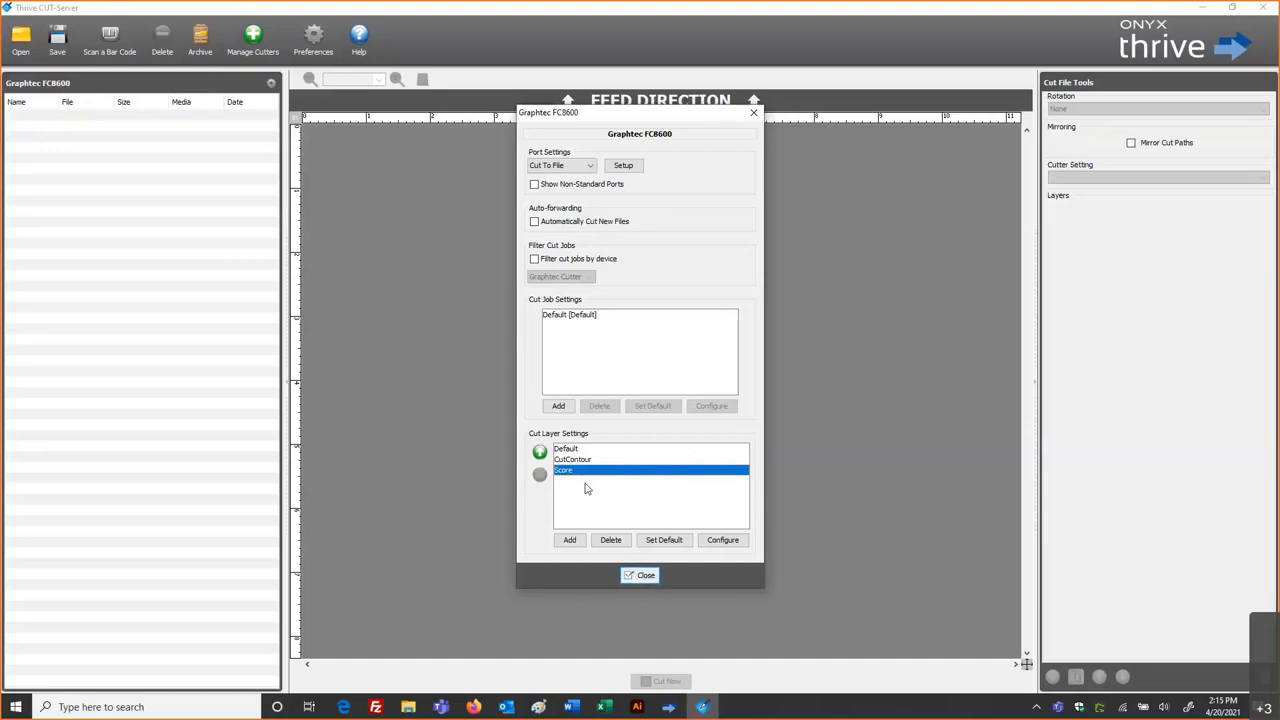
{"action": "left_click", "coordinate": [540, 452]}
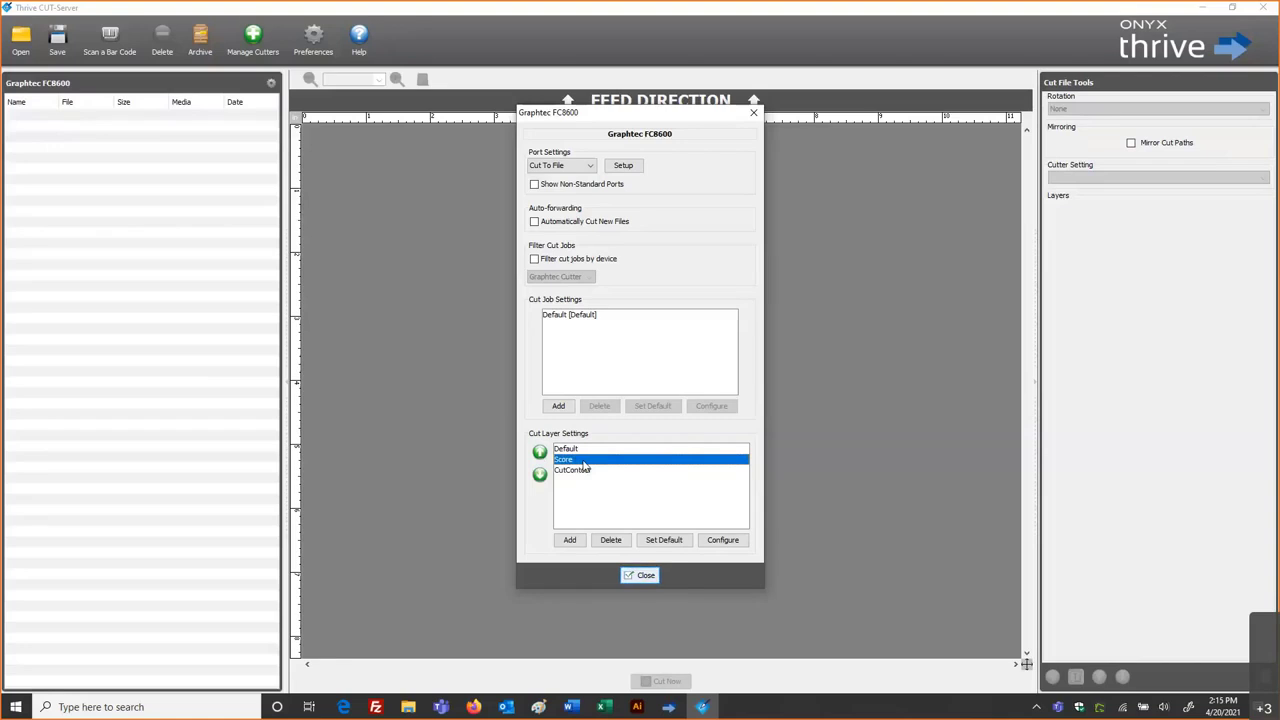
{"action": "left_click", "coordinate": [577, 471]}
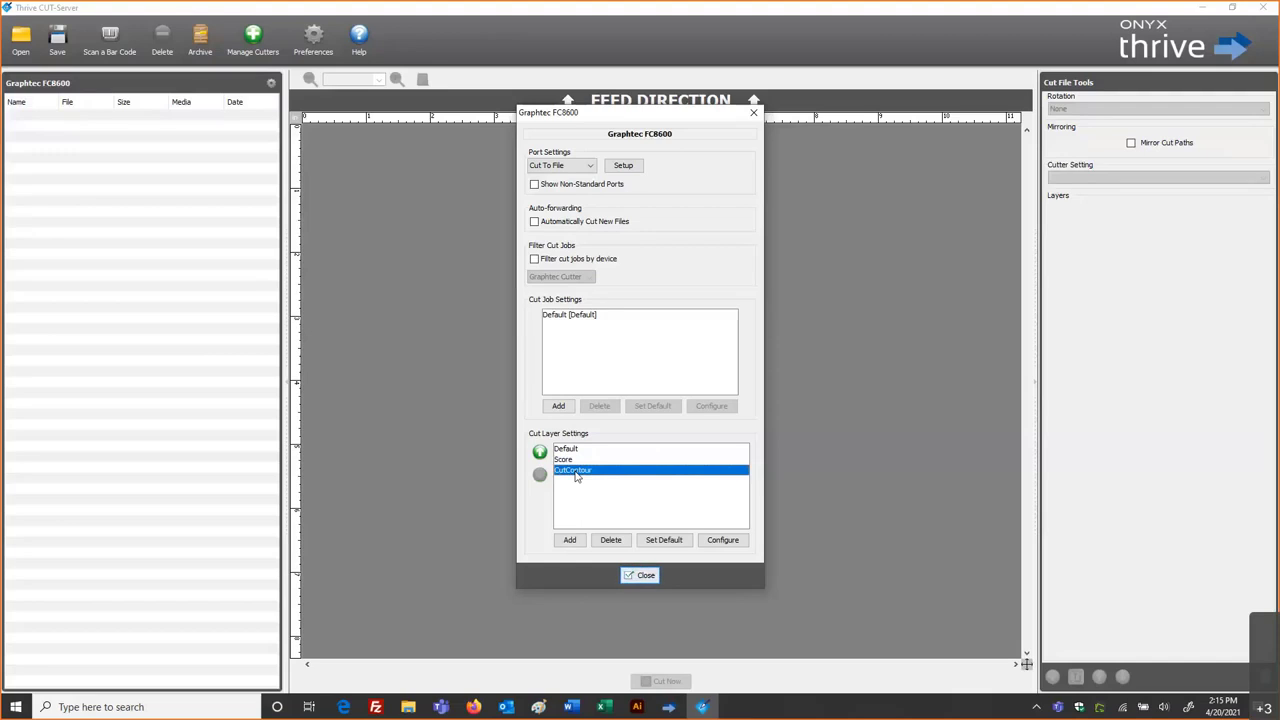
{"action": "left_click", "coordinate": [590, 459]}
{"action": "left_click", "coordinate": [586, 470]}
{"action": "left_click", "coordinate": [576, 460]}
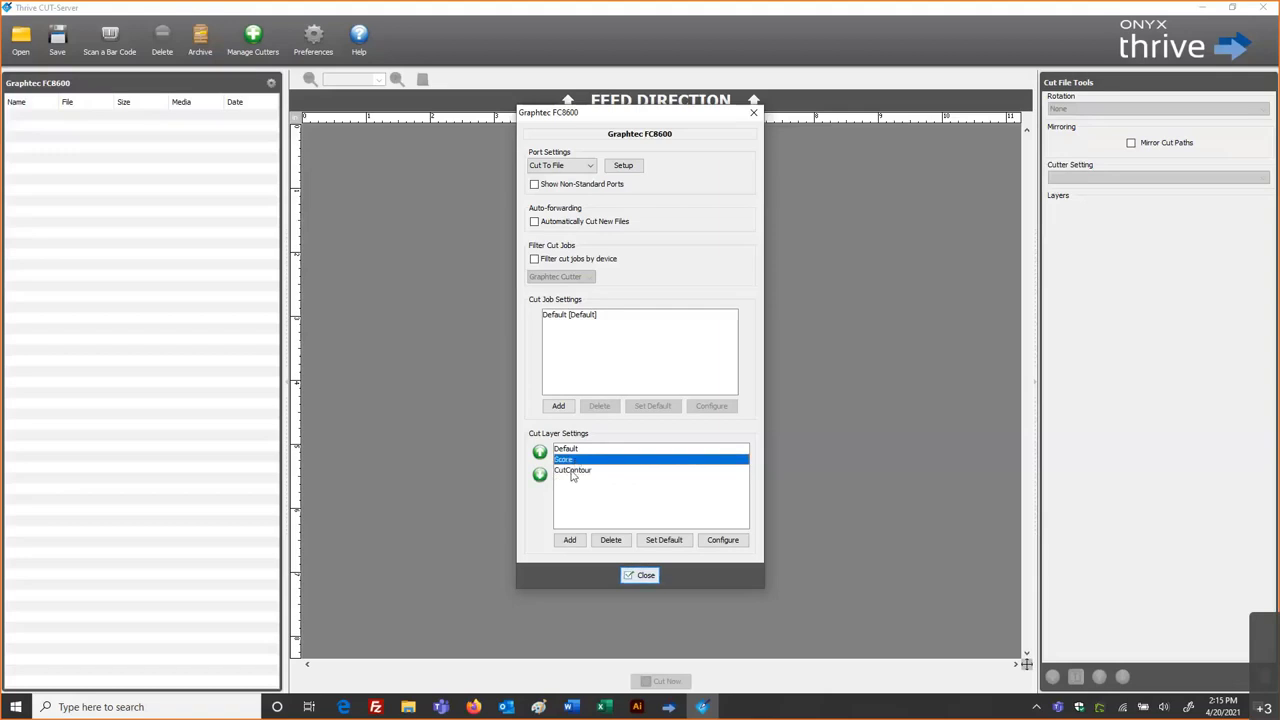
Check the CutContour and Score entries in the cut layer settings and close the Graphtec FC8600 configuration
{"action": "left_click", "coordinate": [573, 472]}
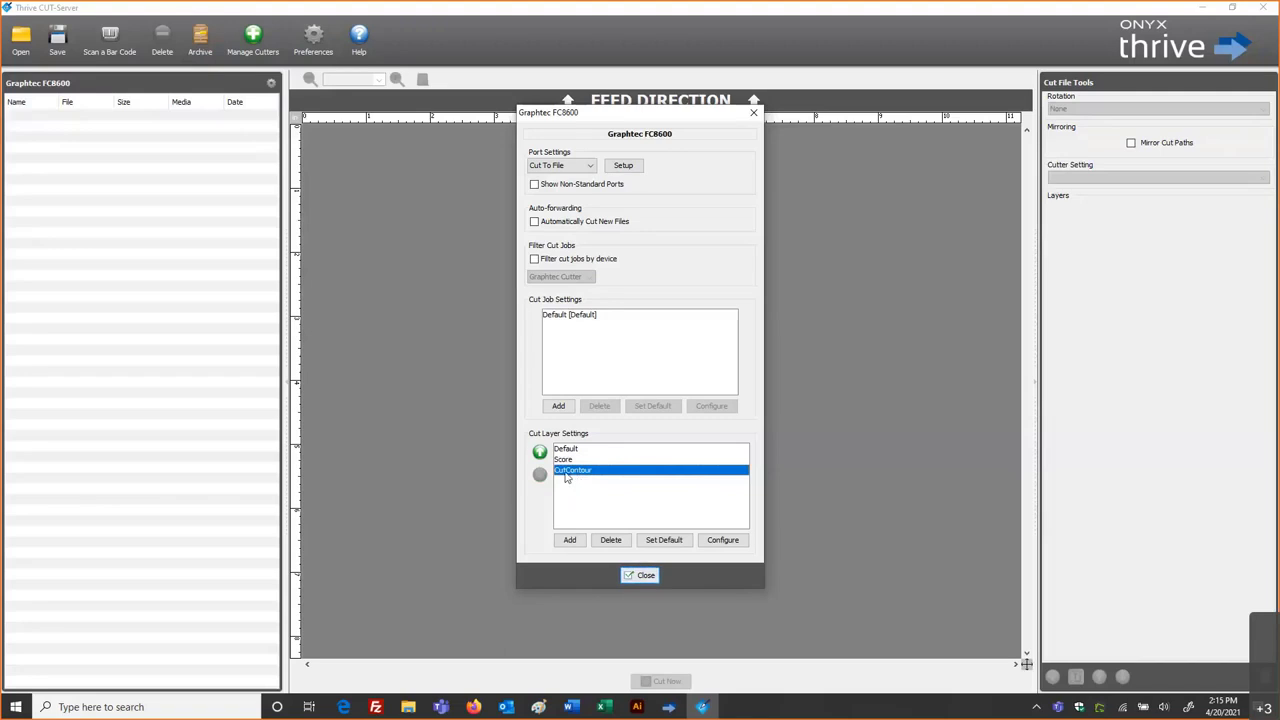
{"action": "left_click", "coordinate": [561, 461]}
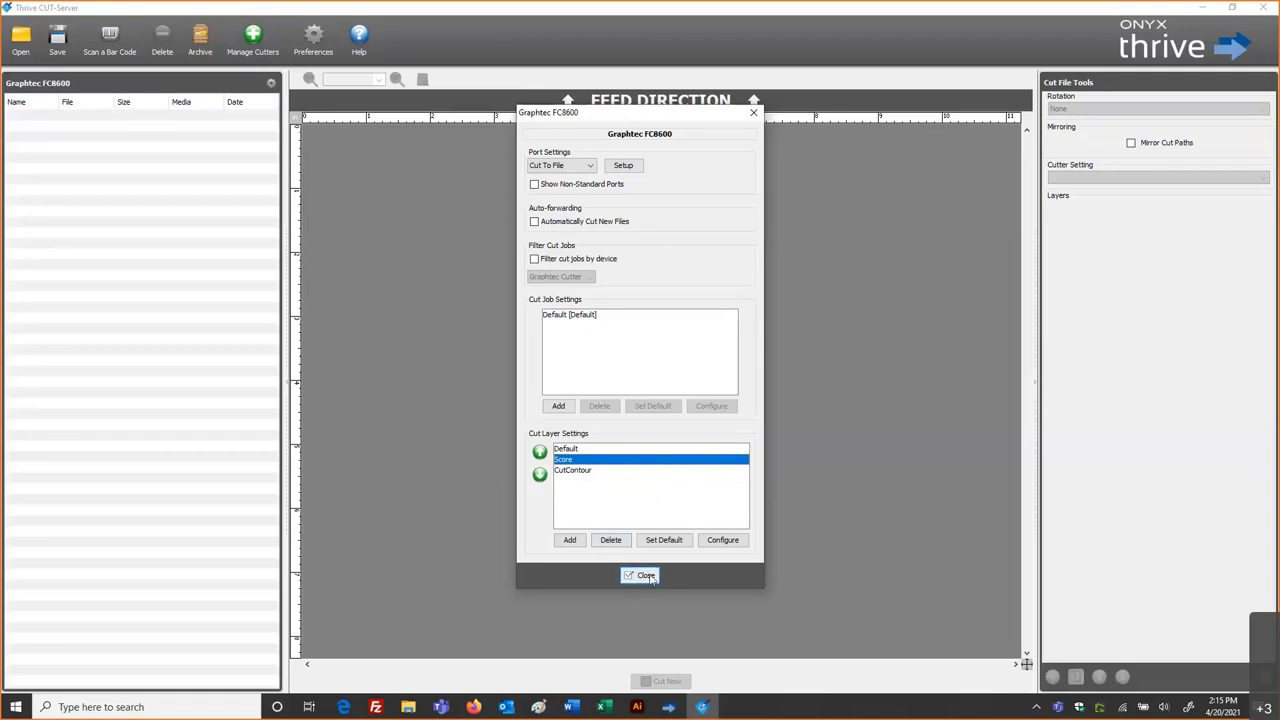
{"action": "left_click", "coordinate": [646, 575]}
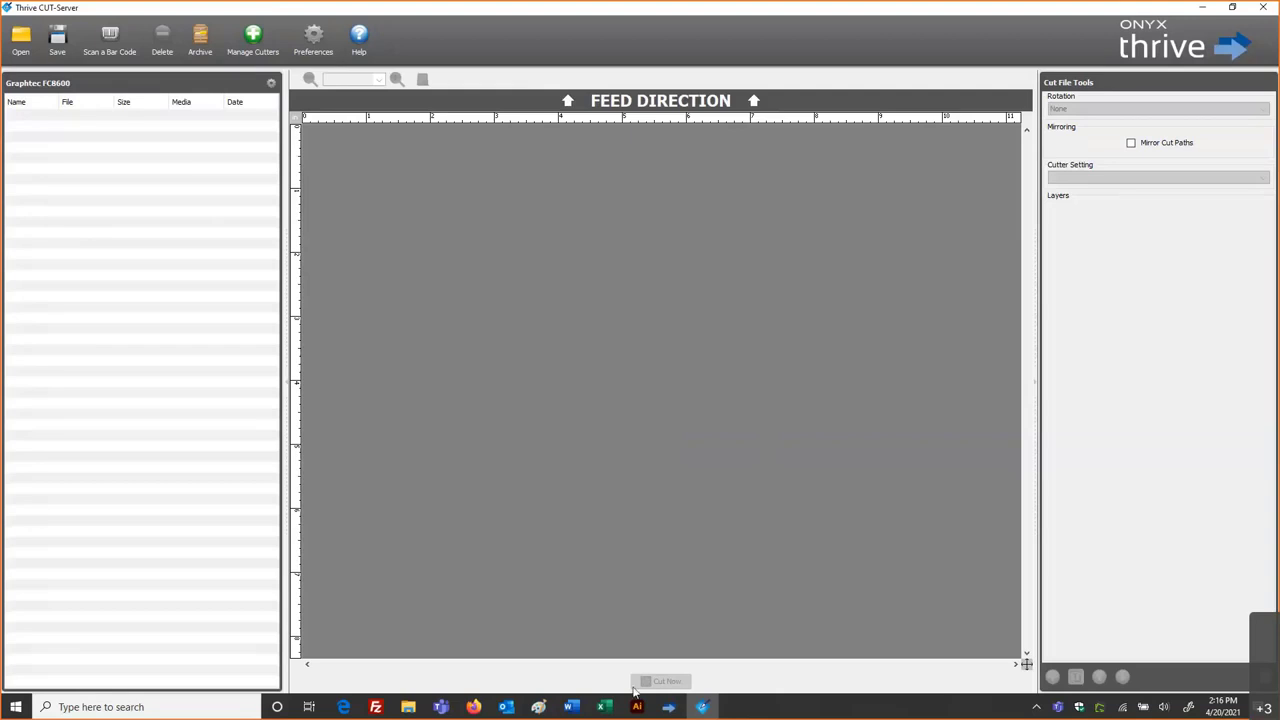
Switch to RIP-Queue, start opening a job file and browse to the Cutting folder inside Samples
{"action": "left_click", "coordinate": [668, 707]}
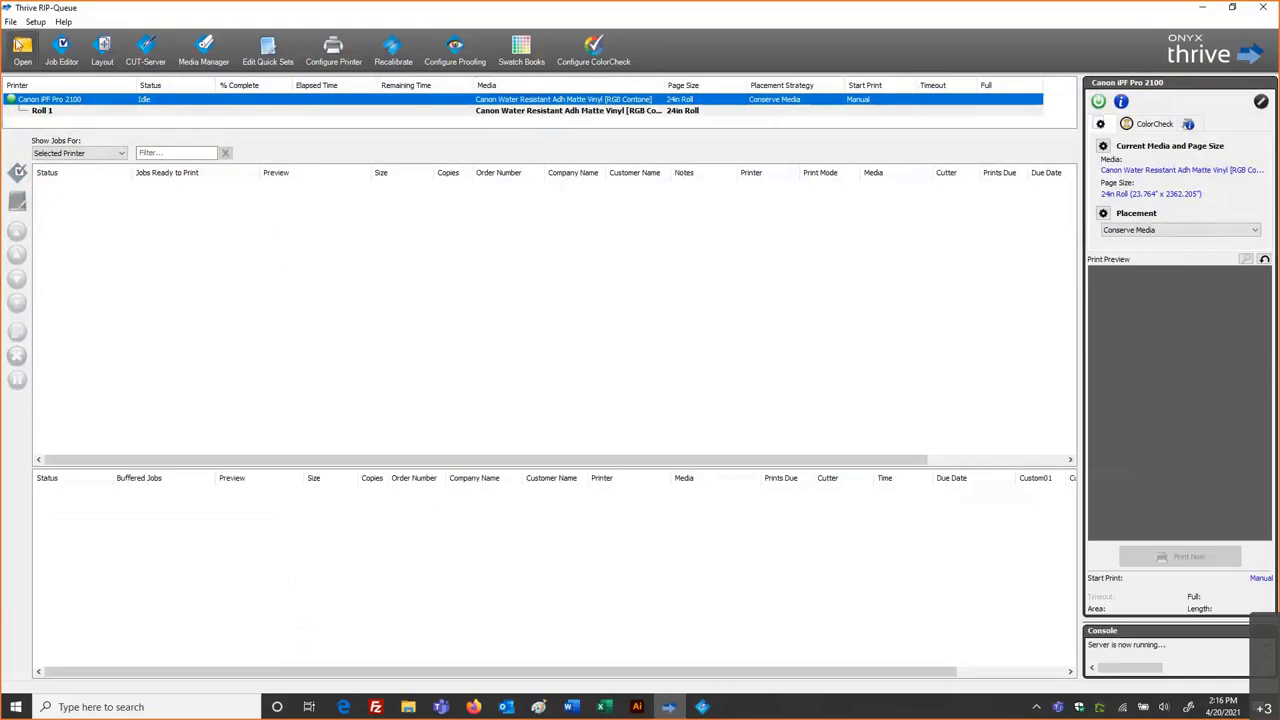
{"action": "left_click", "coordinate": [20, 46]}
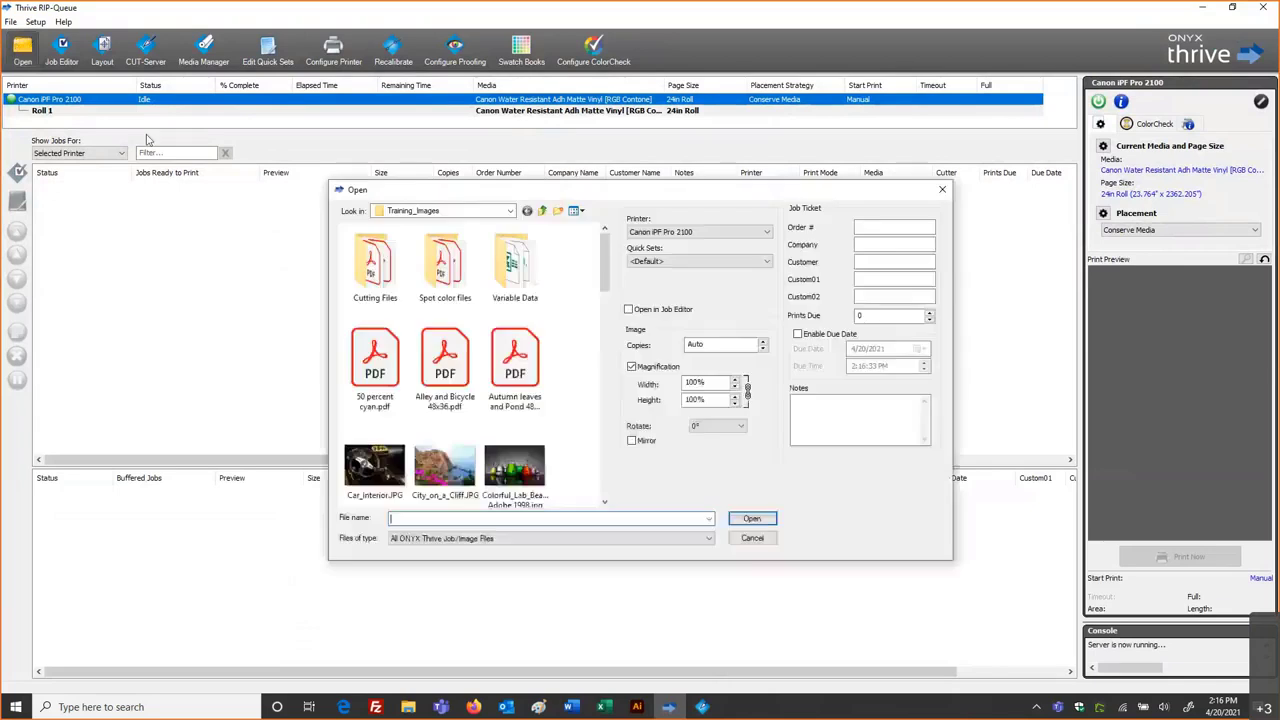
{"action": "left_click", "coordinate": [541, 210]}
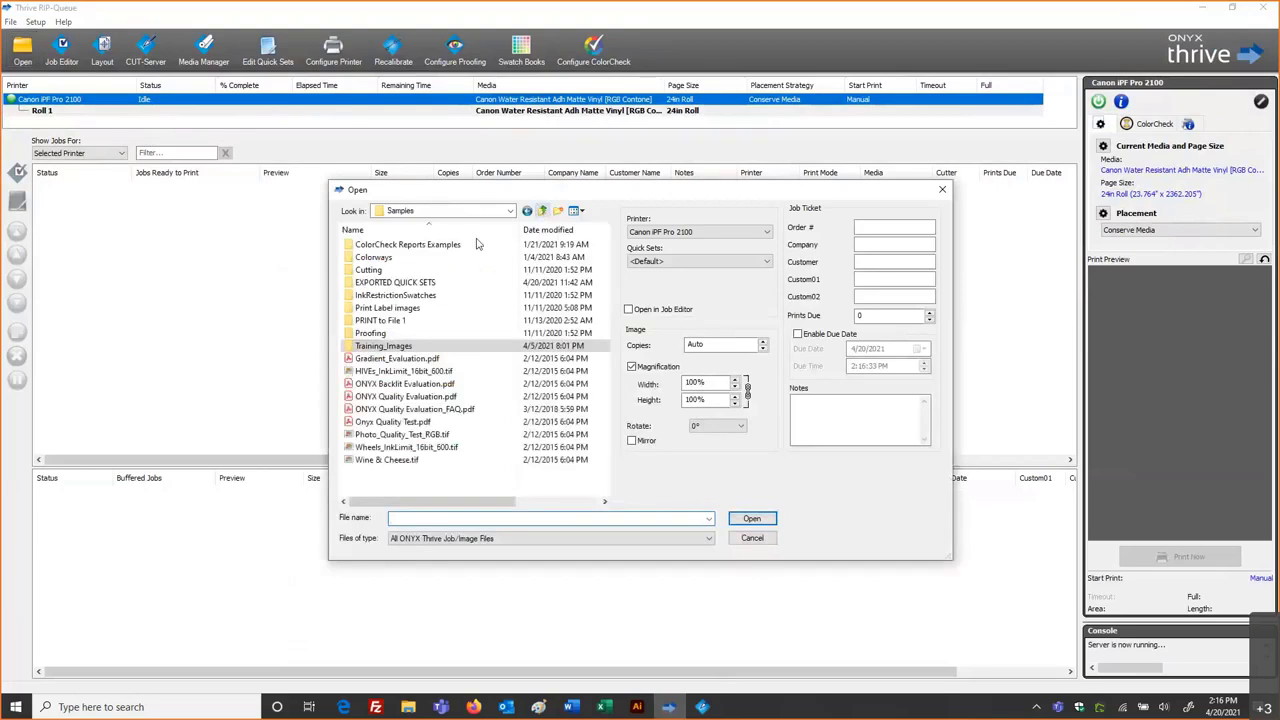
{"action": "left_click", "coordinate": [358, 273]}
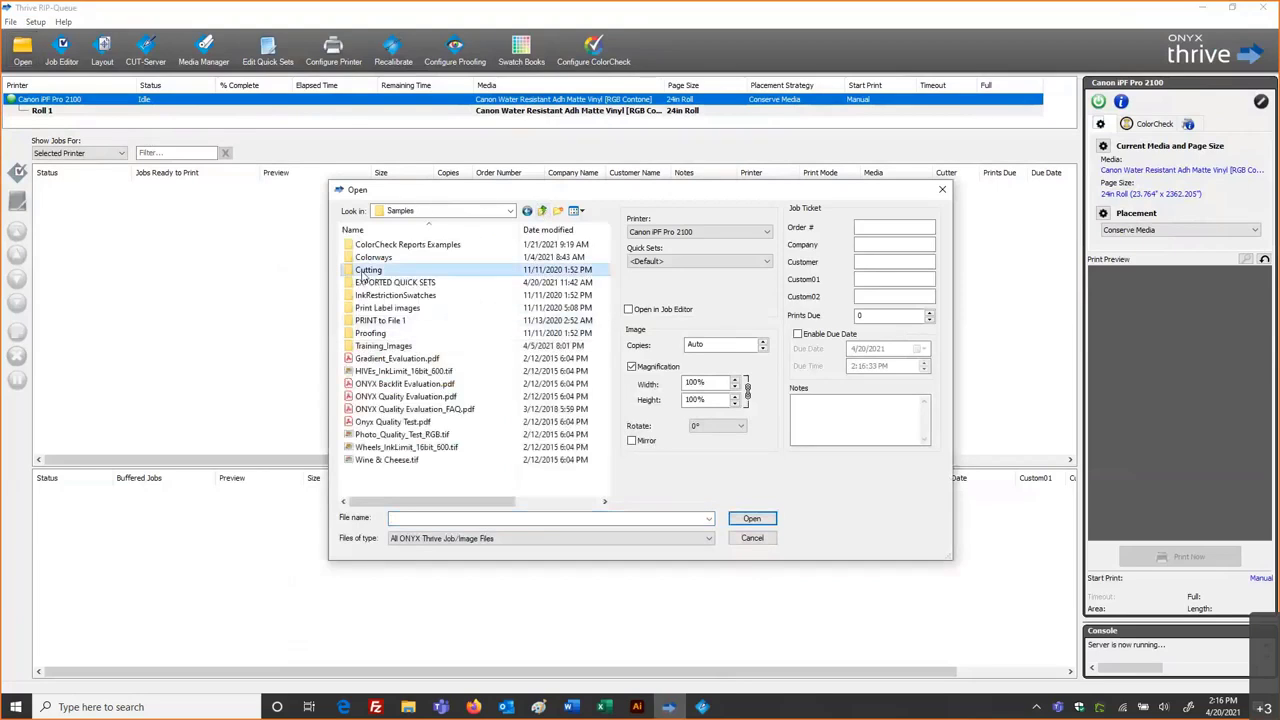
{"action": "double_click", "coordinate": [352, 272]}
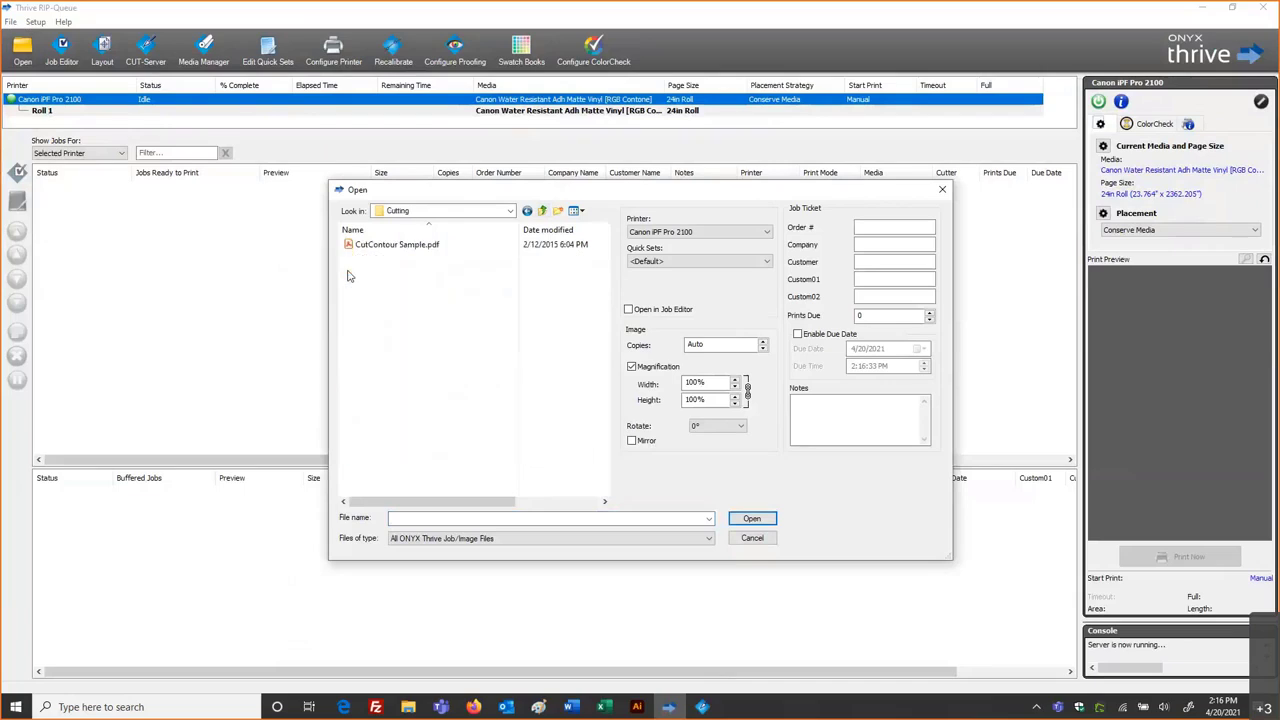
Open CutContour Sample.pdf for the Canon iPF Pro 2100 with the Graphtec cutter quick set
{"action": "left_click", "coordinate": [385, 246]}
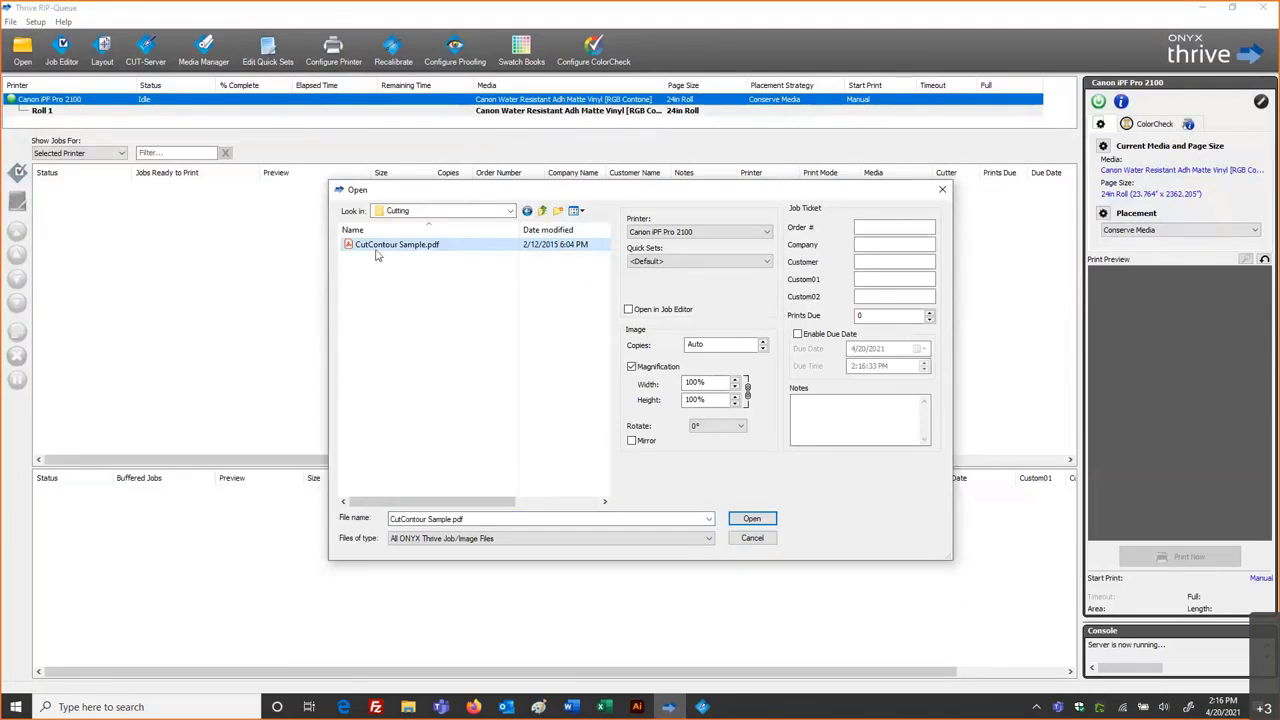
{"action": "left_click", "coordinate": [678, 262]}
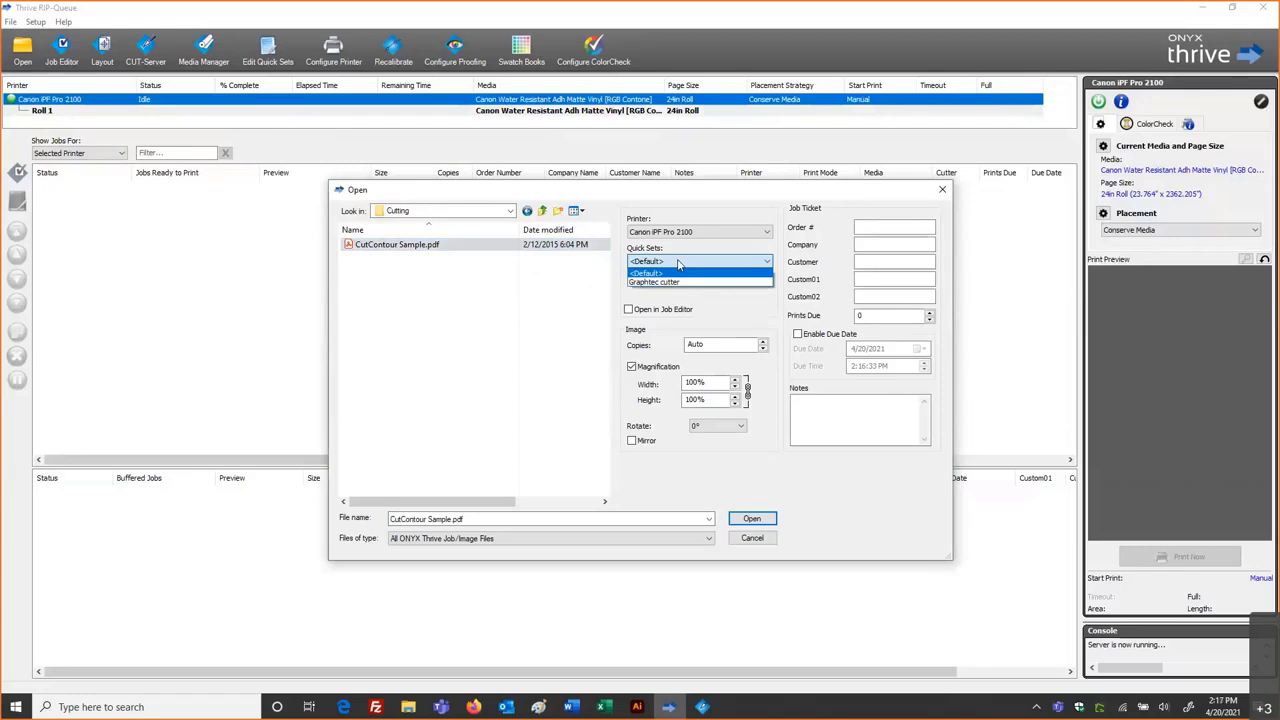
{"action": "left_click", "coordinate": [684, 282]}
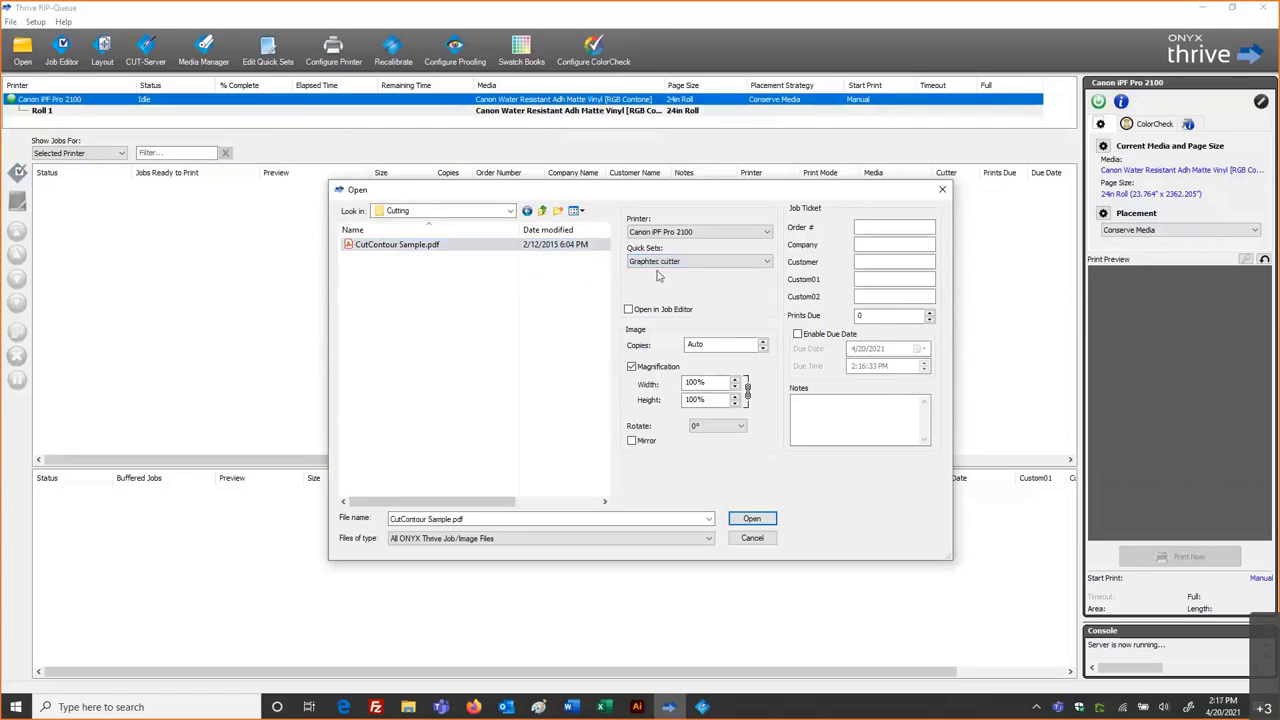
{"action": "left_click", "coordinate": [751, 518]}
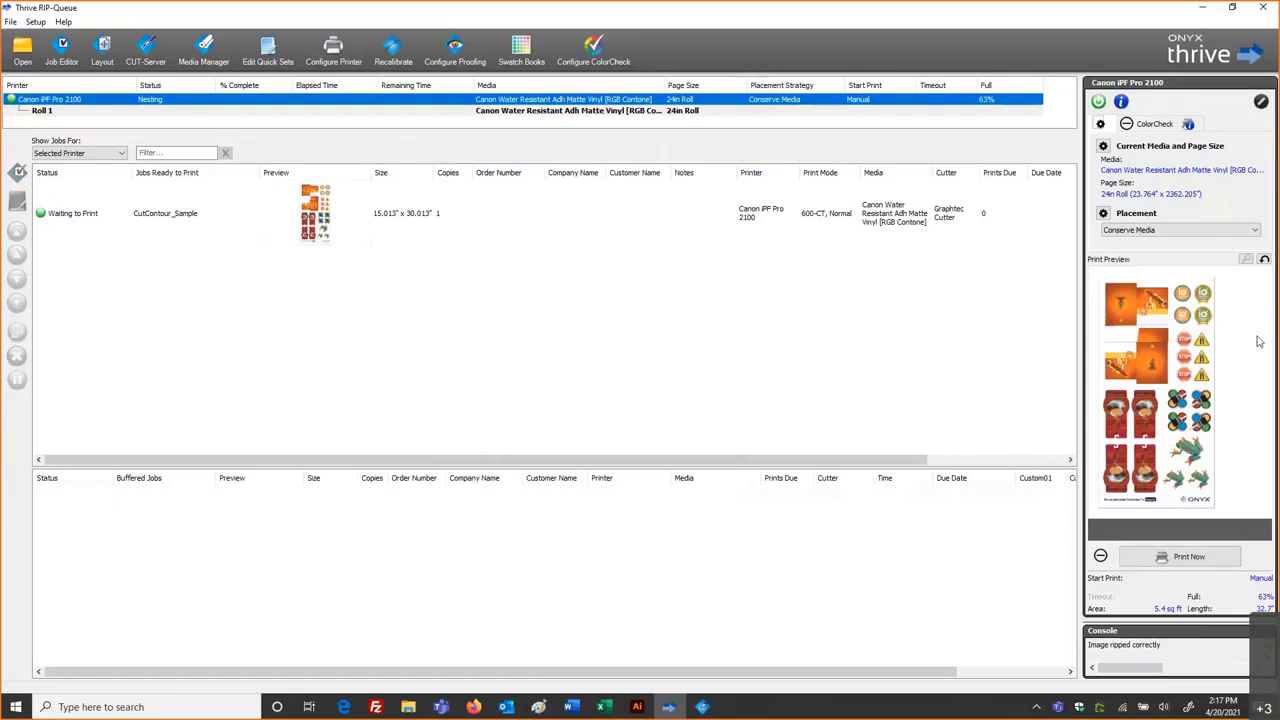
Set the Conserve Media placement's top and bottom offsets to 2" and its justification to centered
{"action": "left_click", "coordinate": [1103, 214]}
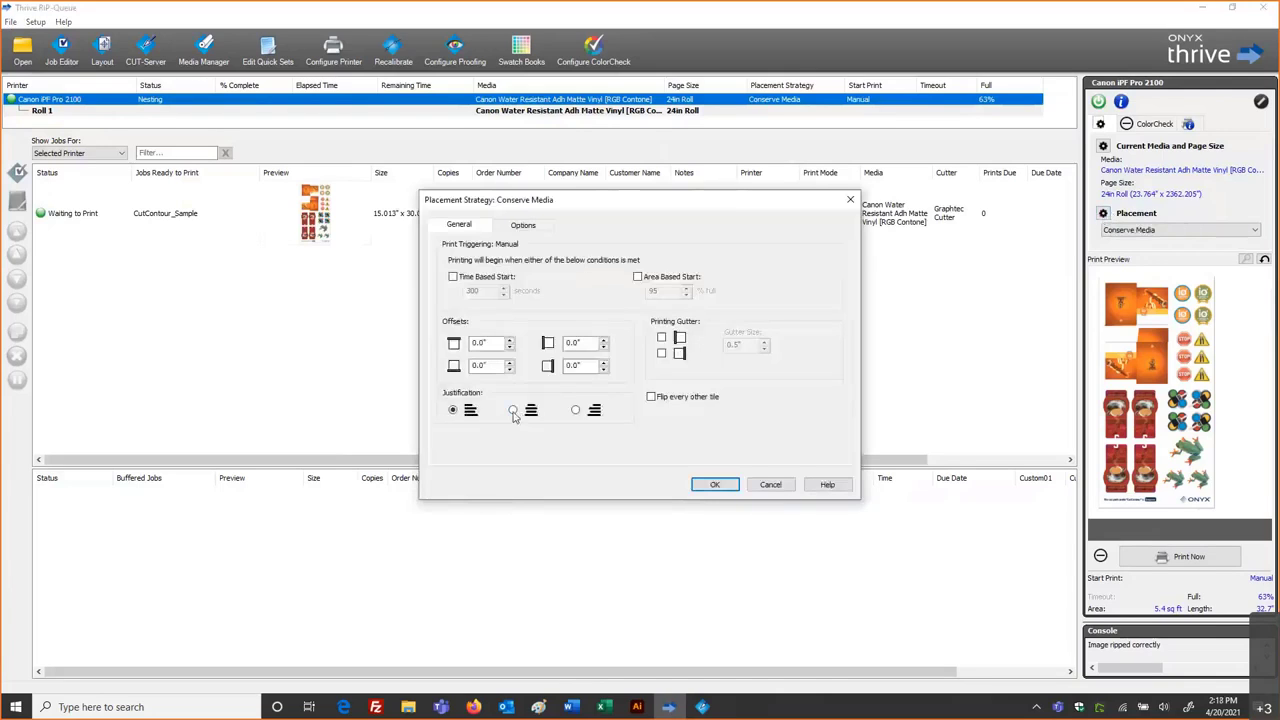
{"action": "double_click", "coordinate": [489, 343]}
{"action": "type", "text": "2"}
{"action": "key", "text": "Tab"}
{"action": "key", "text": "Tab"}
{"action": "type", "text": "2"}
{"action": "key", "text": "Tab"}
{"action": "left_click", "coordinate": [714, 485]}
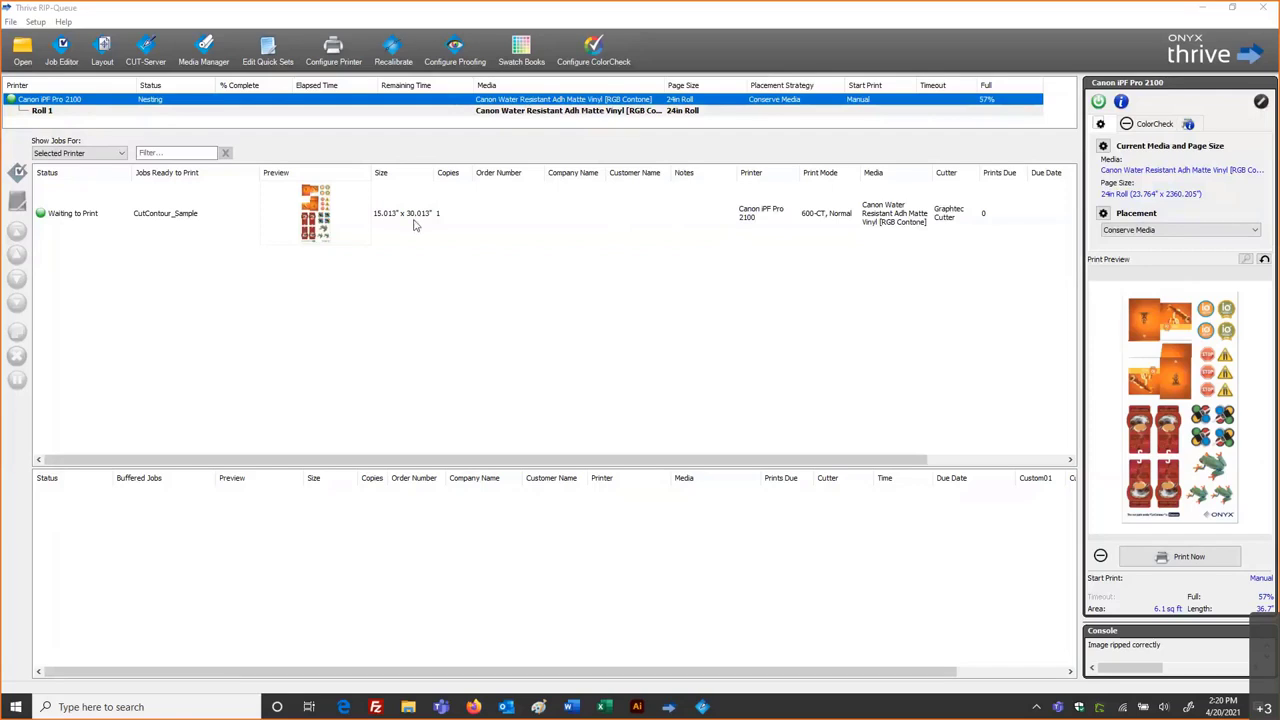
Print the CutContour_Sample job, switch to CUT-Server and load the job's cut file from the Graphtec FC8600 queue
{"action": "left_click", "coordinate": [1146, 561]}
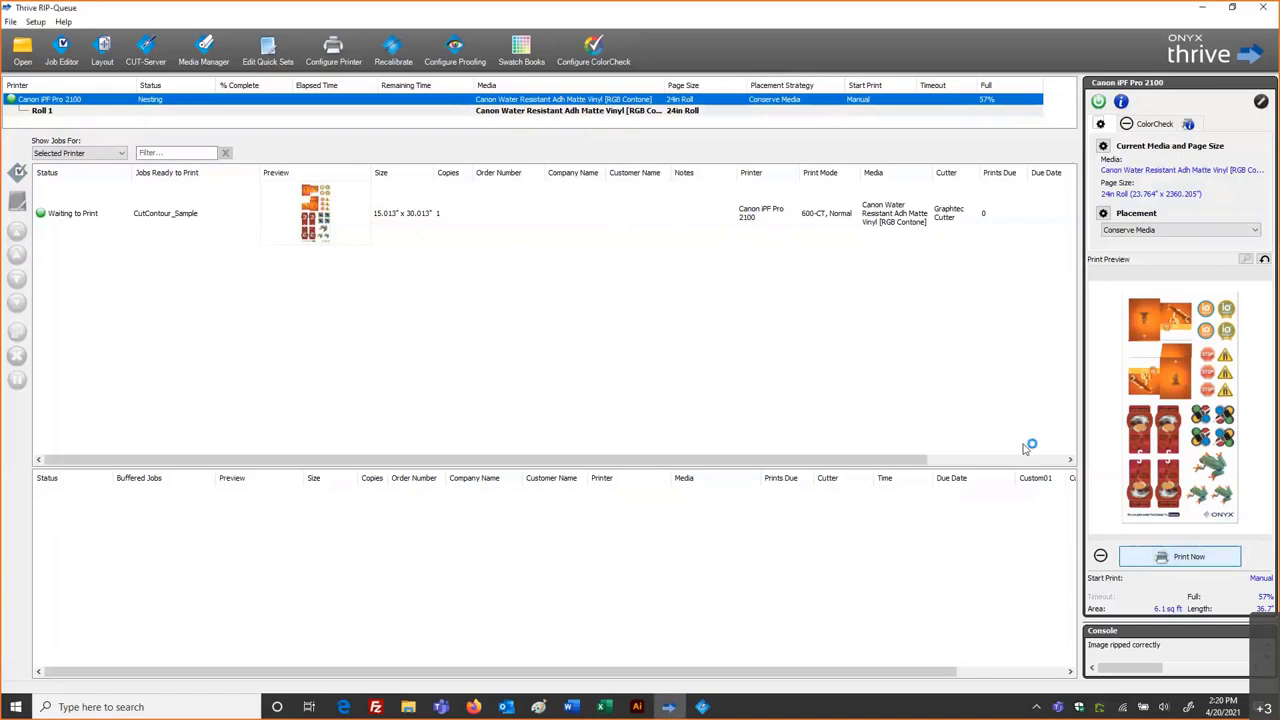
{"action": "left_click", "coordinate": [702, 708]}
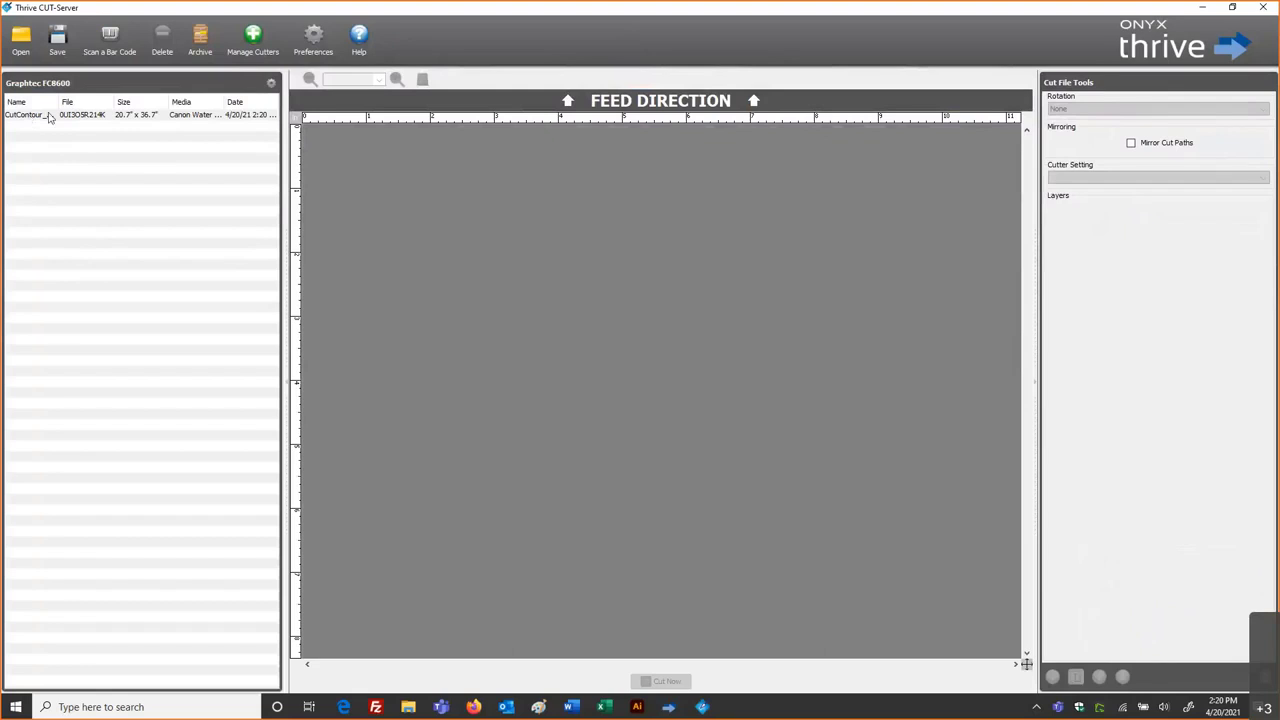
{"action": "left_click_drag", "start_coordinate": [57, 101], "coordinate": [114, 101]}
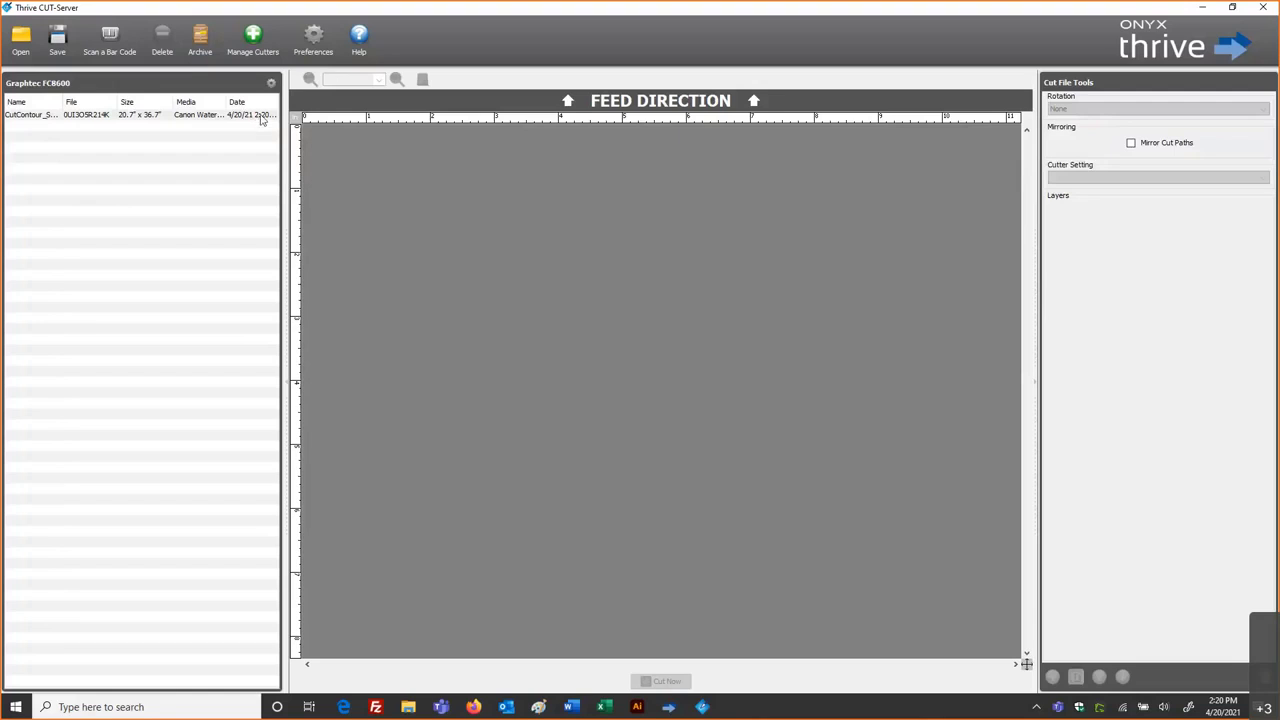
{"action": "left_click", "coordinate": [35, 117]}
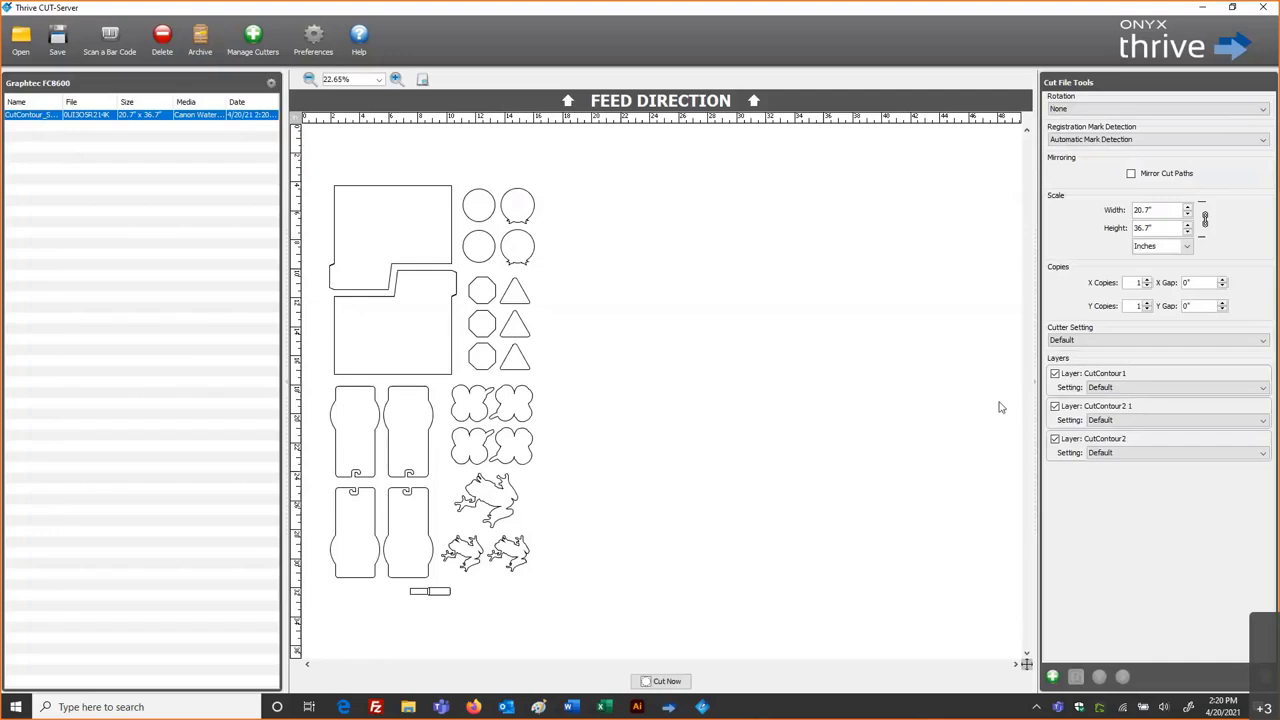
Reopen the Graphtec FC8600 configuration to check the CutContour cut layer setting, and close it without changes
{"action": "left_click", "coordinate": [271, 83]}
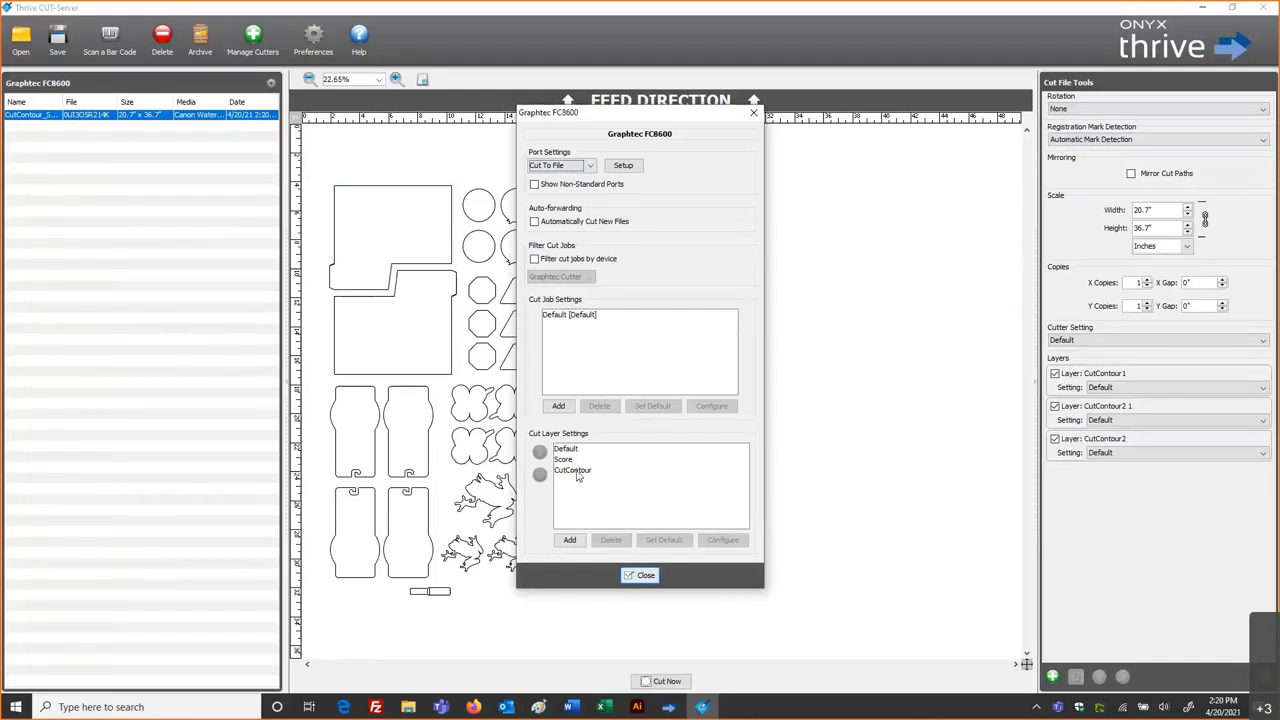
{"action": "left_click", "coordinate": [577, 474]}
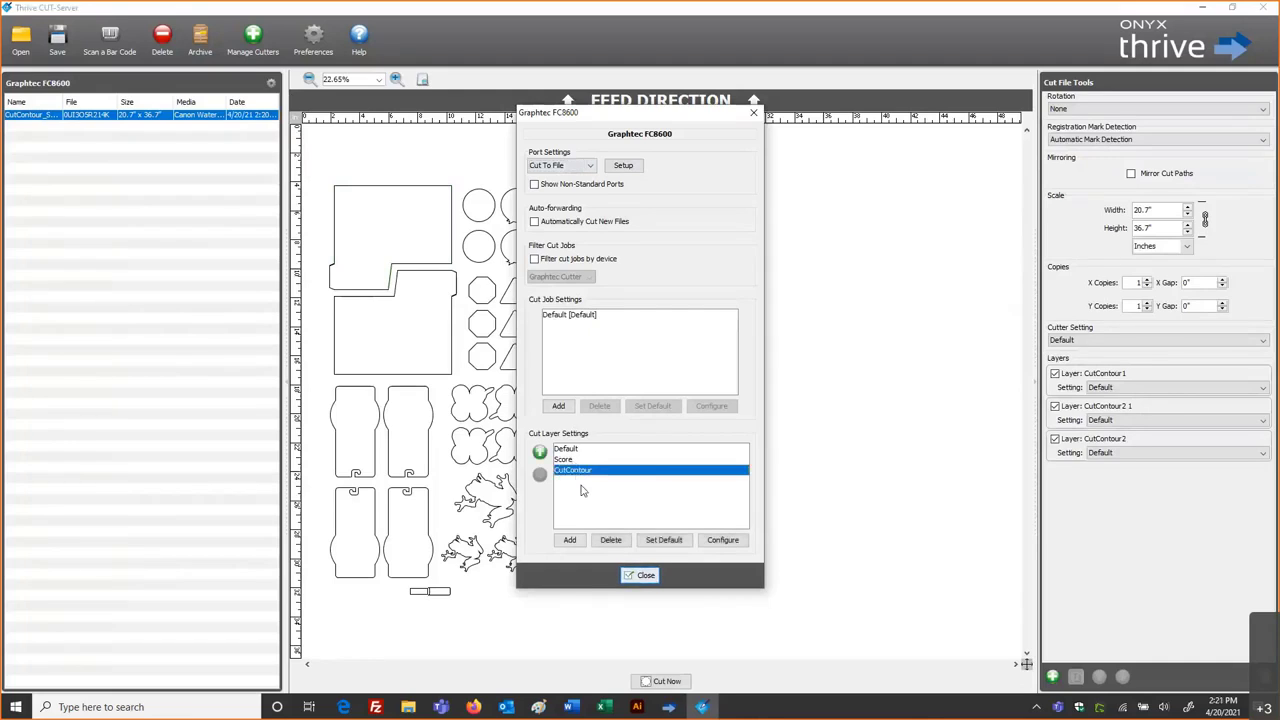
{"action": "left_click", "coordinate": [640, 576]}
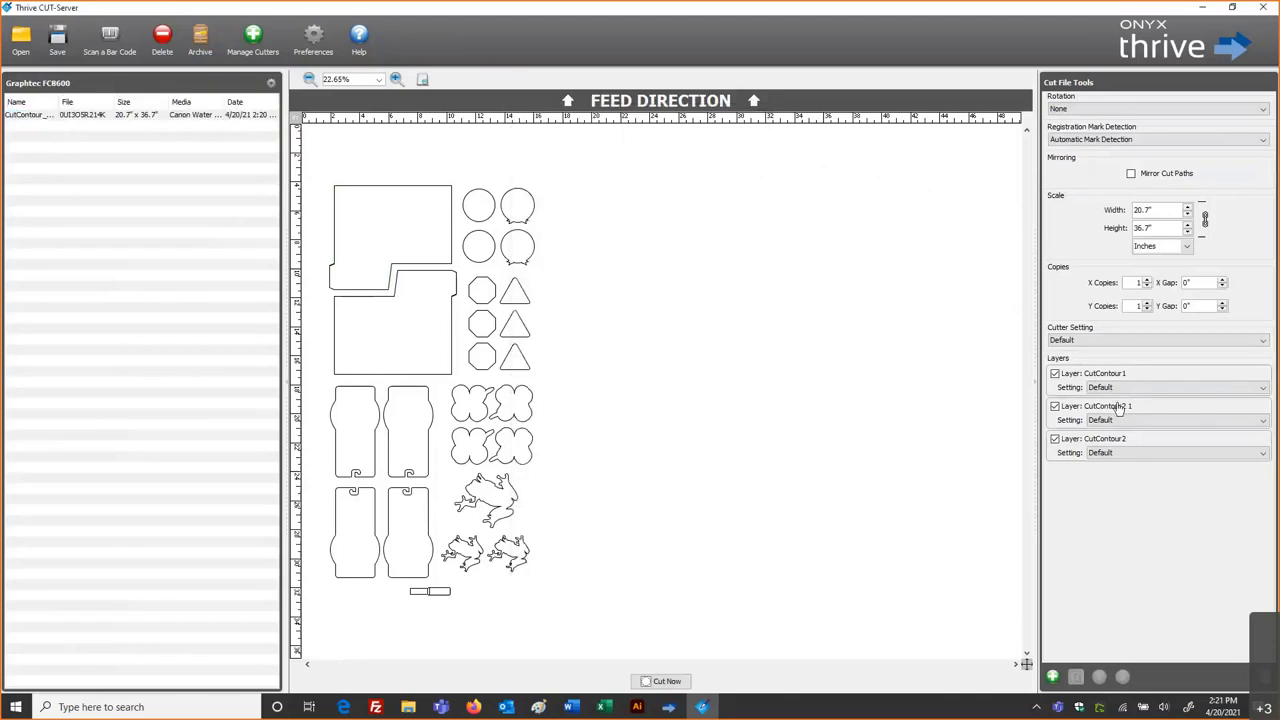
Examine which cut paths belong to the layers CutContour1, CutContour2 1 and CutContour2 by highlighting each layer
{"action": "left_click", "coordinate": [1075, 376]}
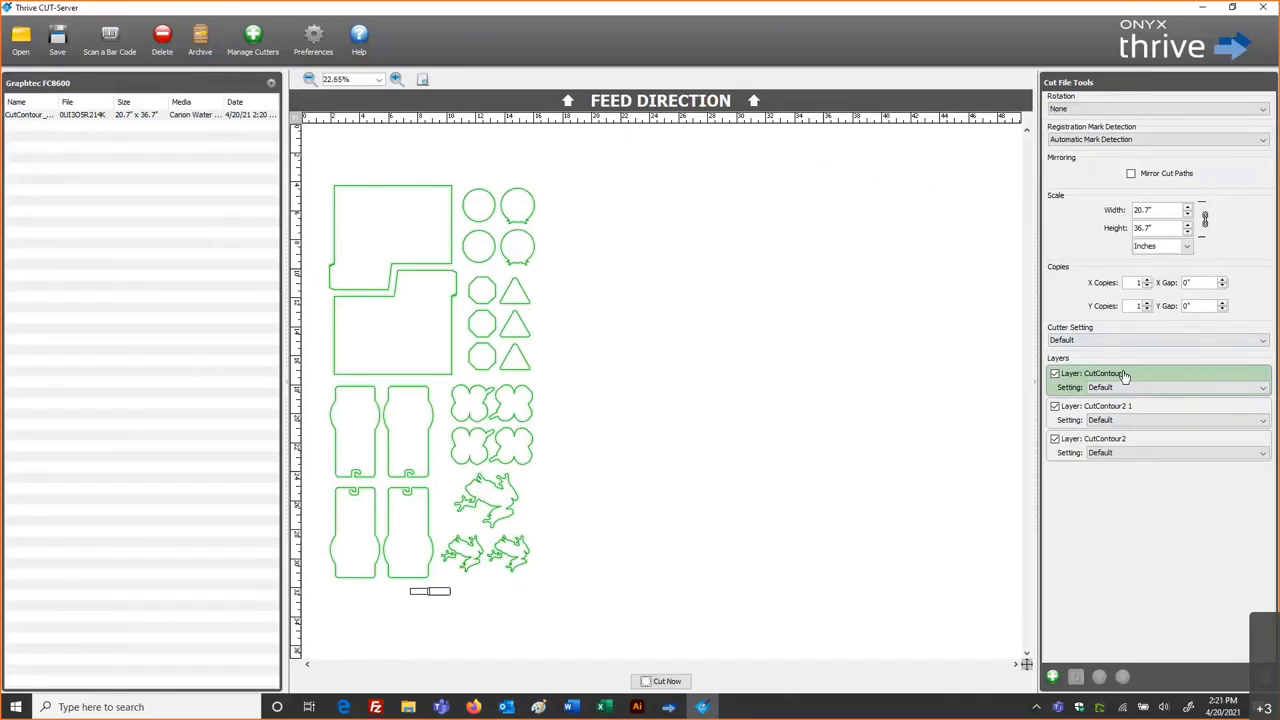
{"action": "left_click", "coordinate": [1128, 408]}
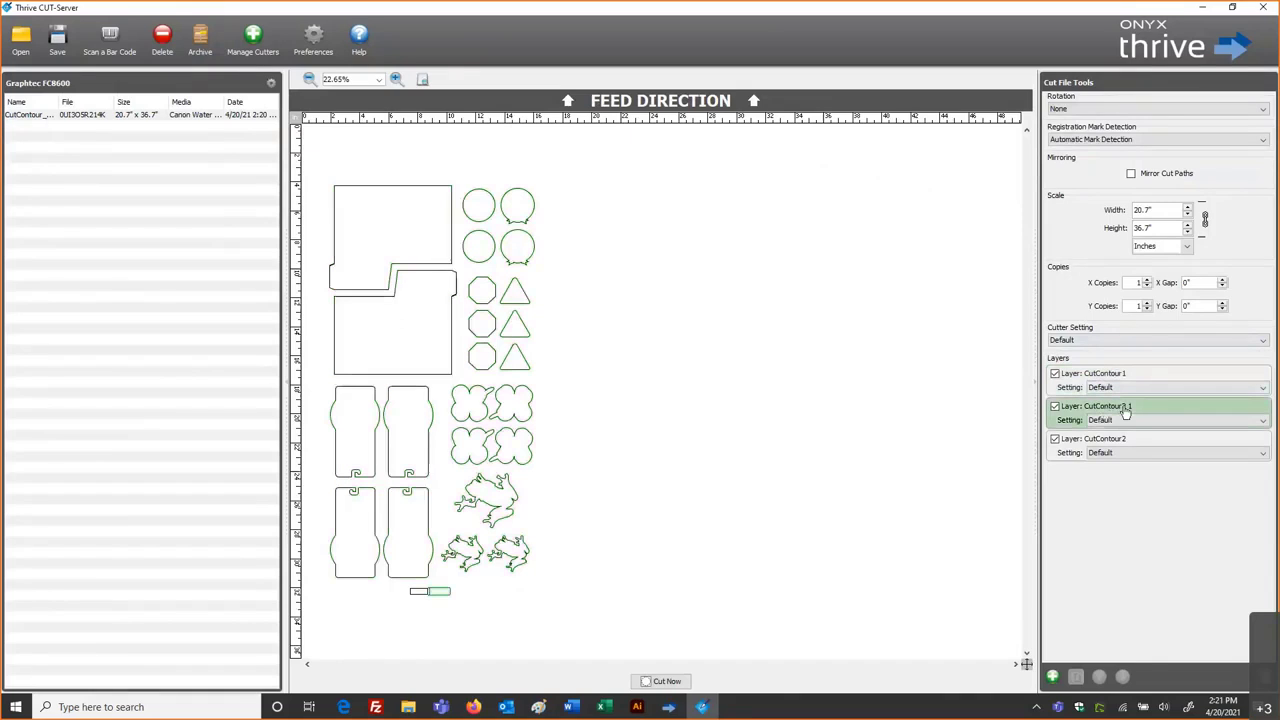
{"action": "left_click", "coordinate": [1128, 440]}
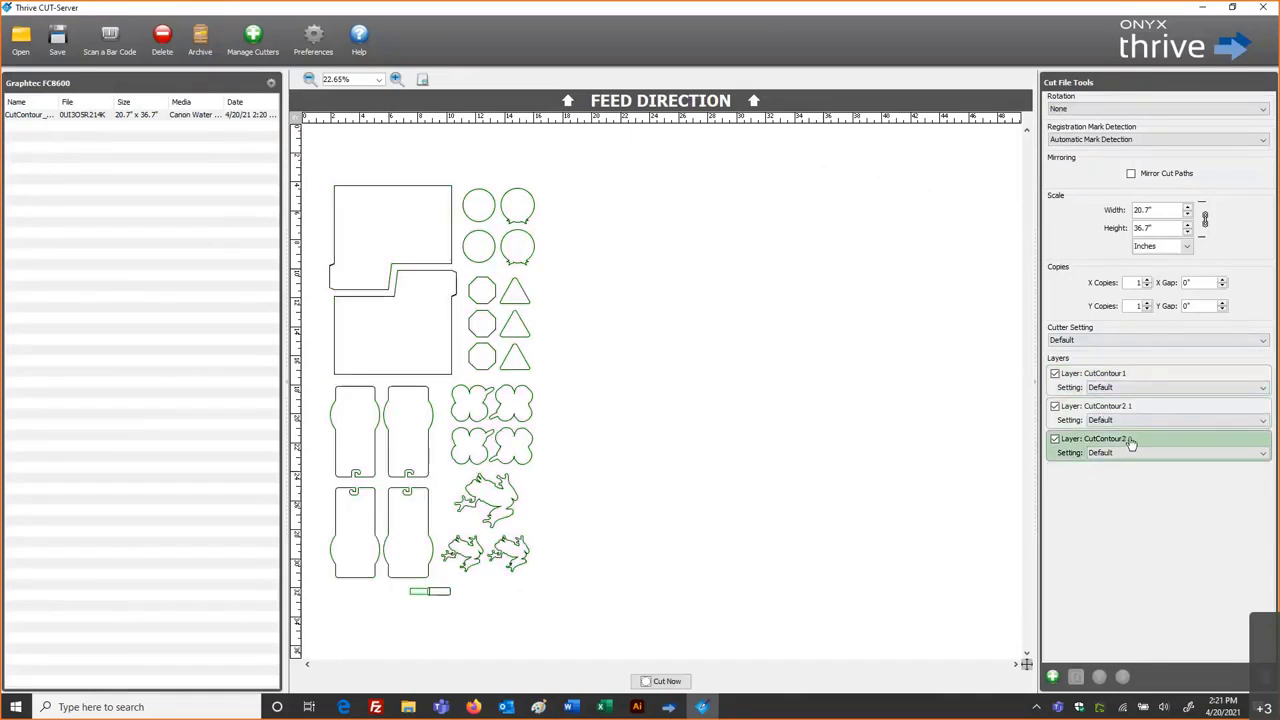
{"action": "left_click", "coordinate": [1066, 386]}
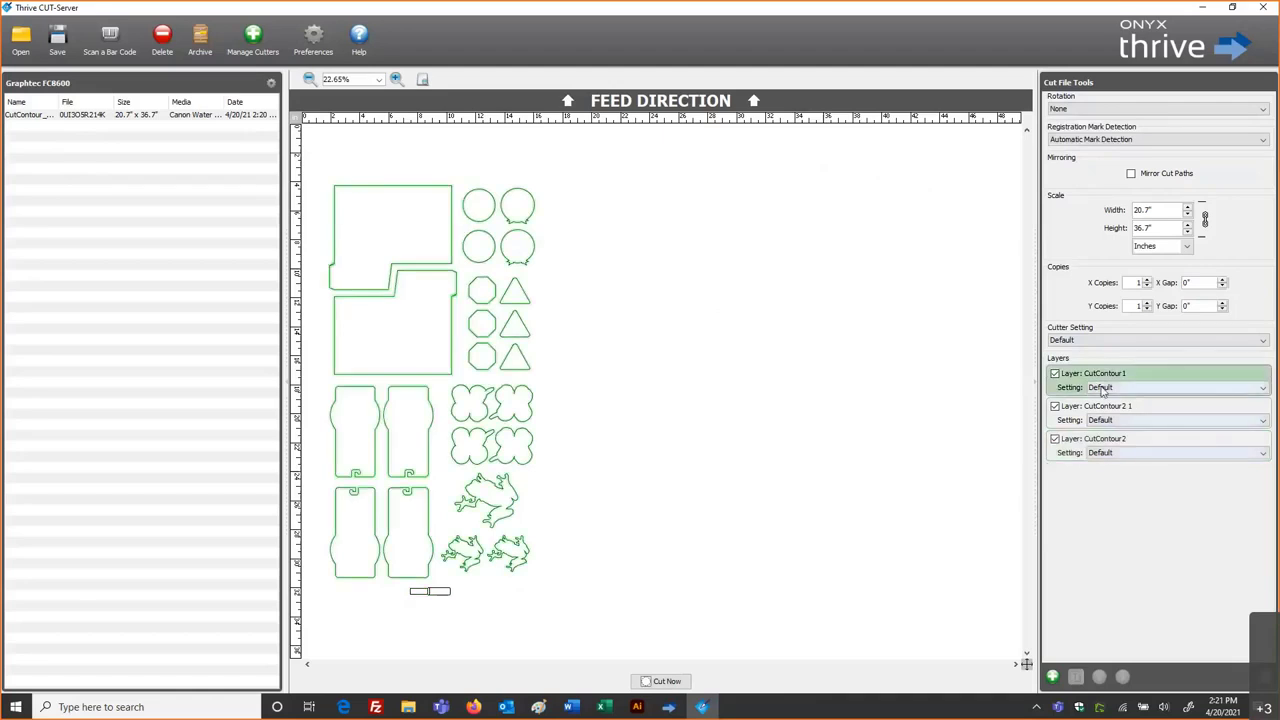
{"action": "left_click", "coordinate": [1058, 452]}
{"action": "left_click", "coordinate": [1066, 387]}
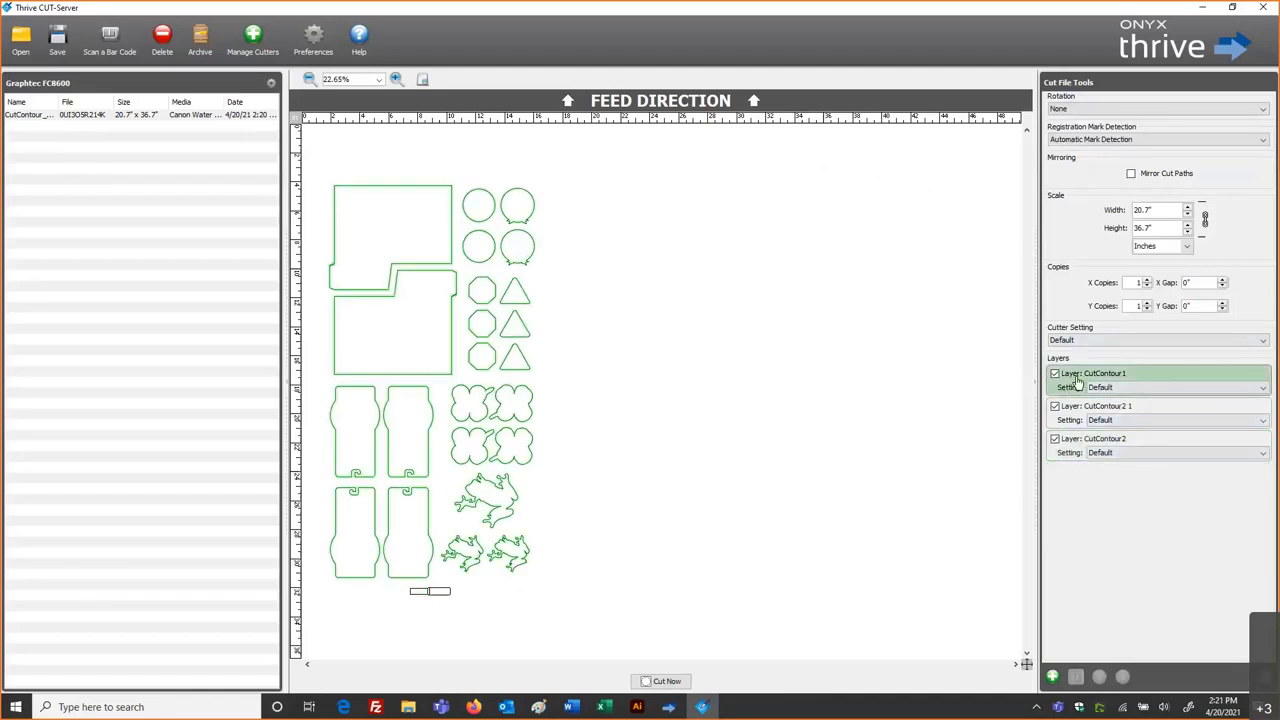
{"action": "left_click", "coordinate": [1077, 416]}
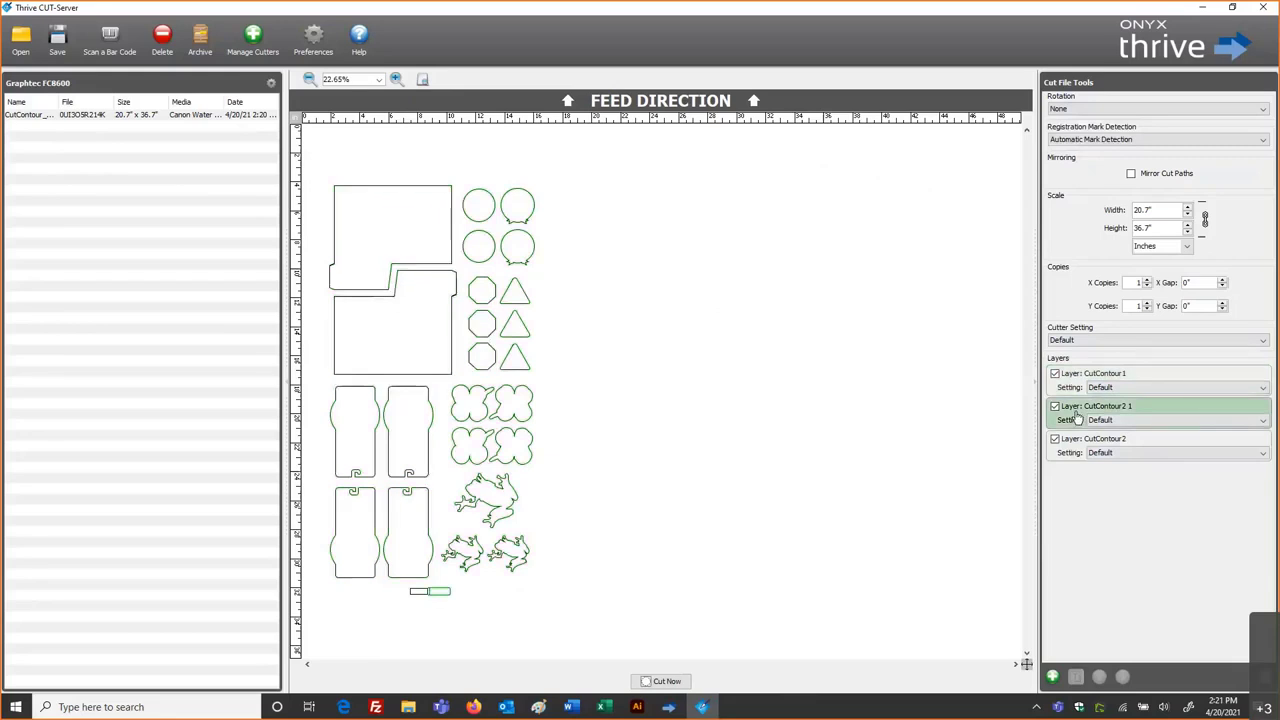
{"action": "left_click", "coordinate": [1076, 449]}
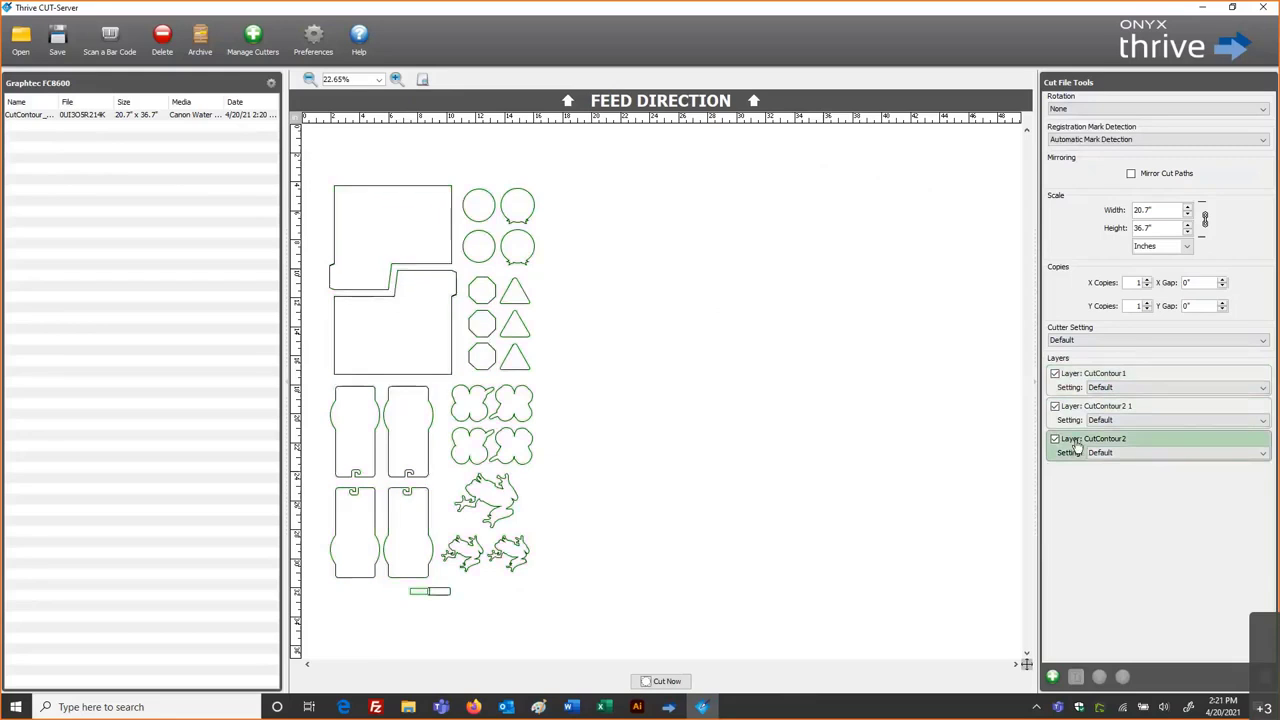
{"action": "left_click", "coordinate": [1068, 420]}
{"action": "left_click", "coordinate": [1072, 389]}
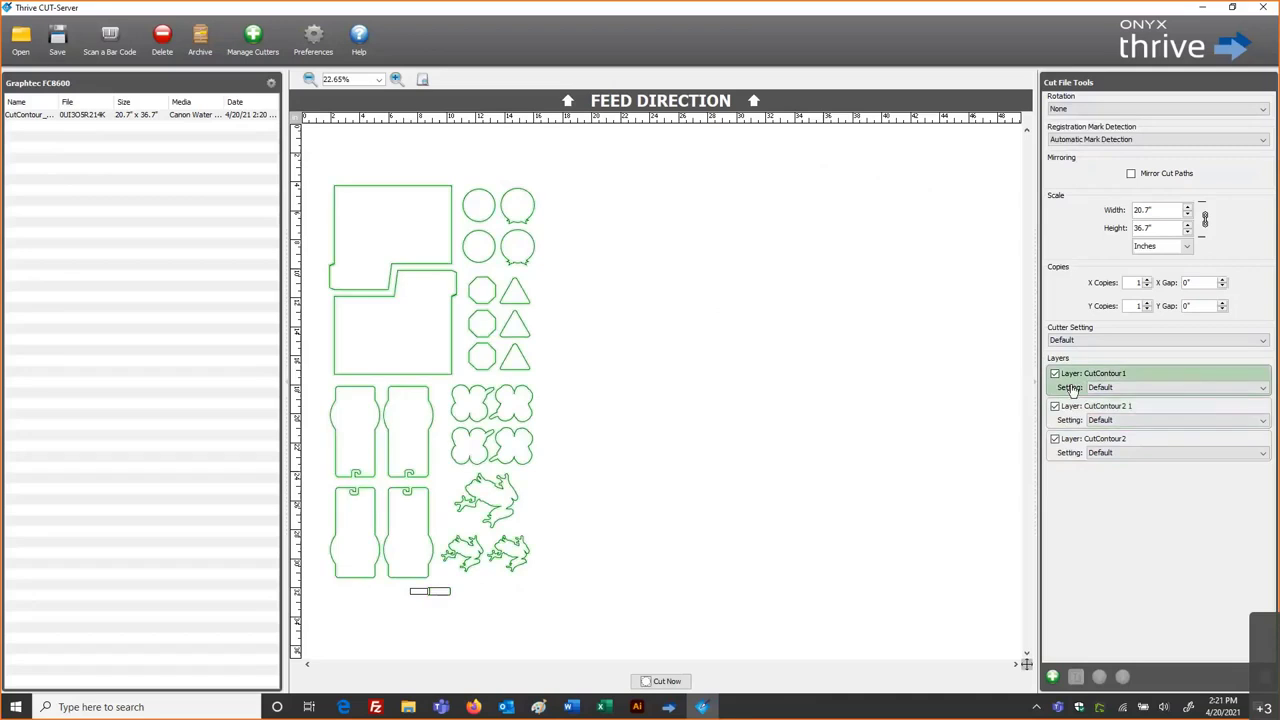
{"action": "left_click", "coordinate": [1072, 380]}
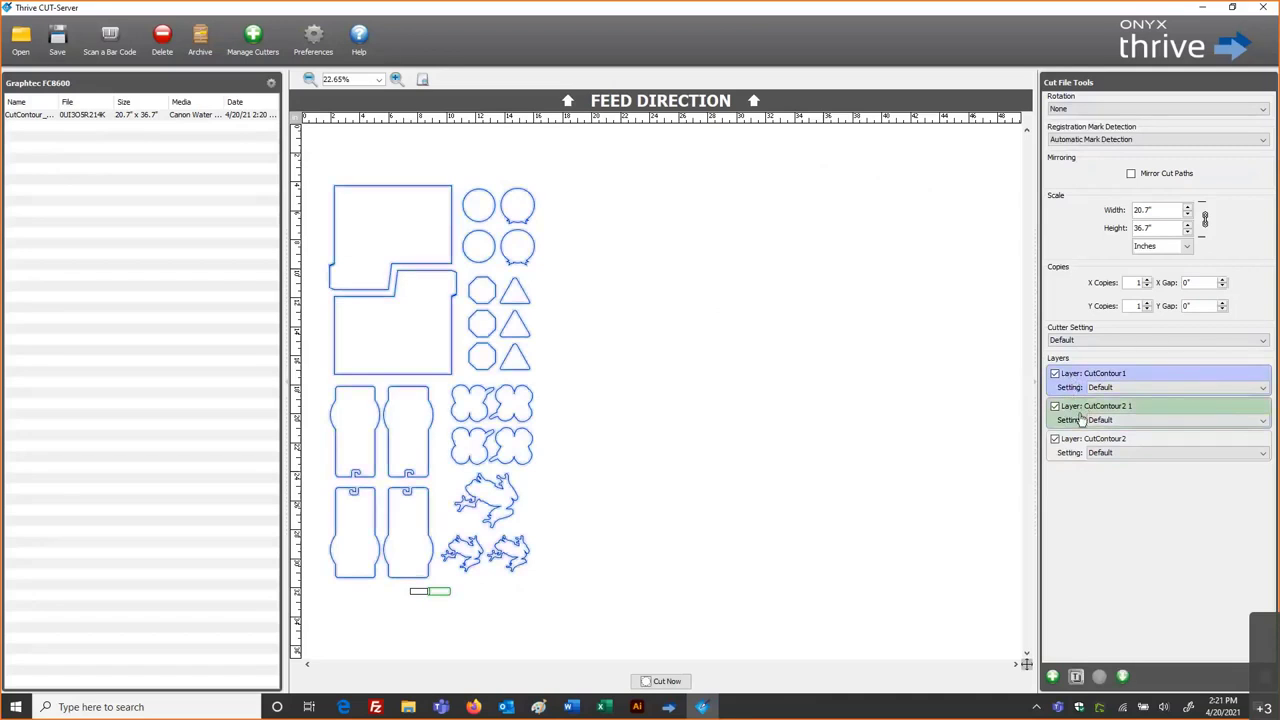
{"action": "left_click", "coordinate": [1081, 421]}
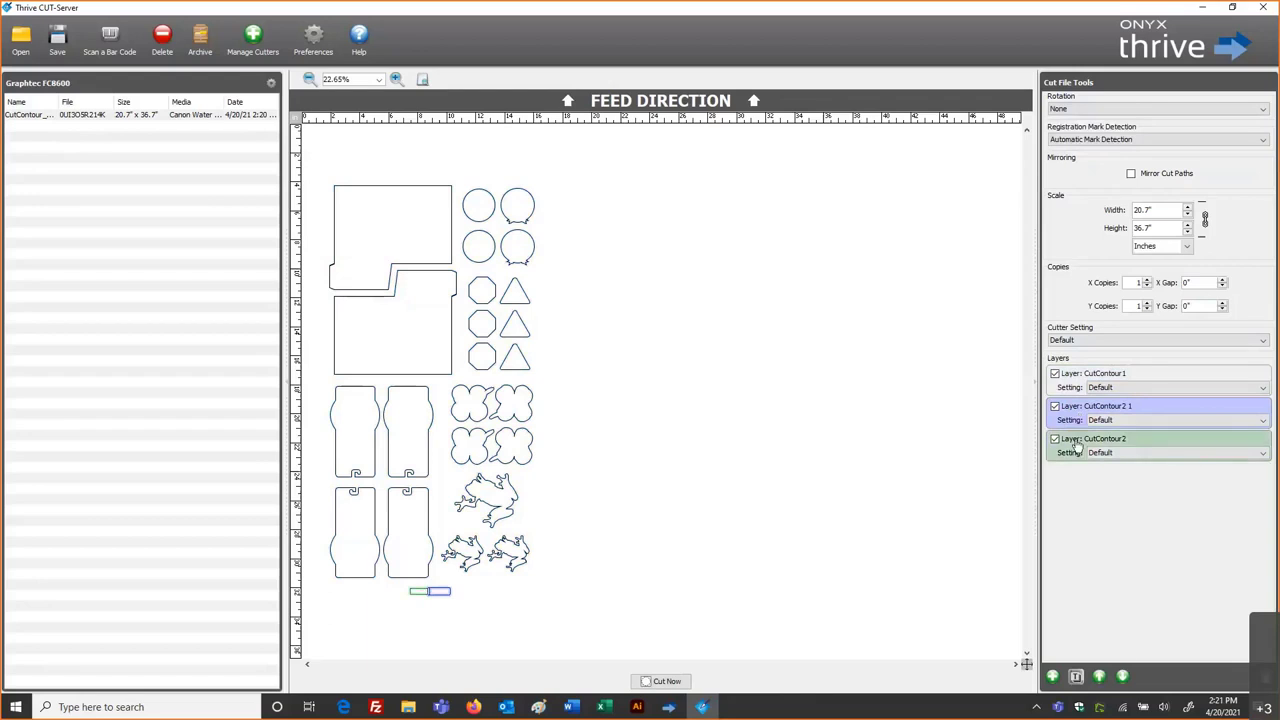
{"action": "left_click", "coordinate": [1079, 446]}
{"action": "left_click", "coordinate": [1073, 422]}
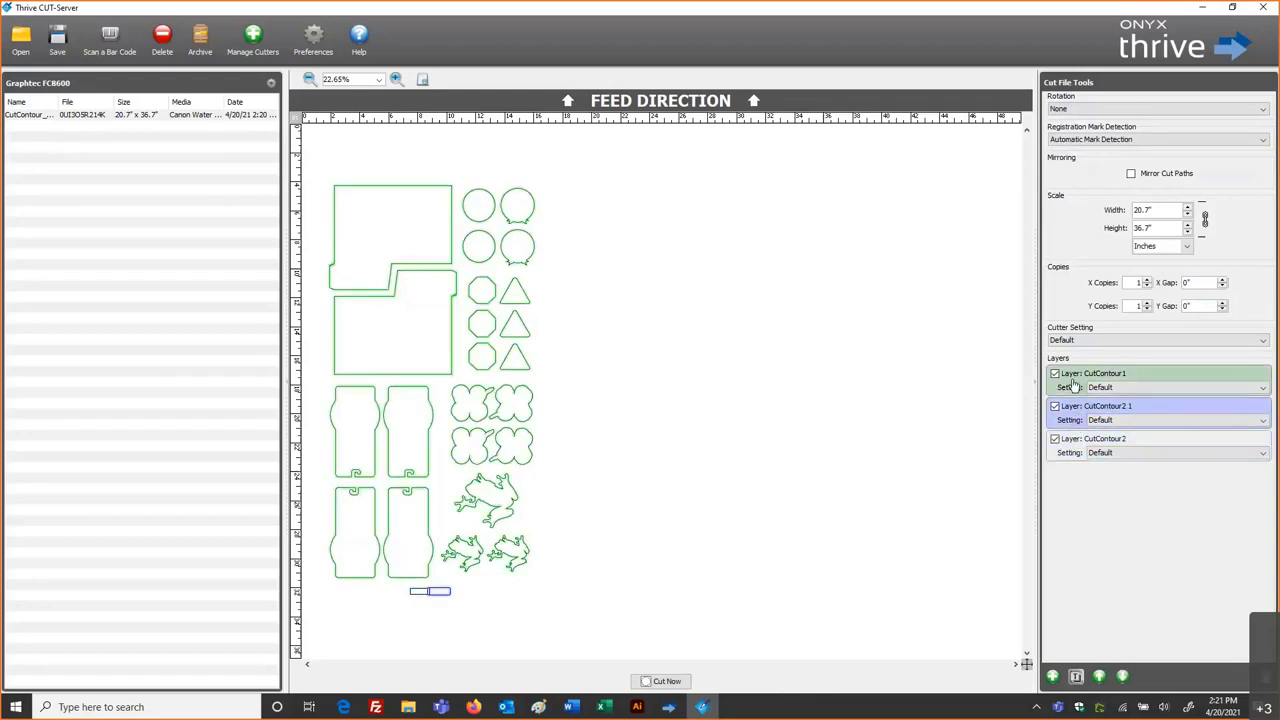
{"action": "left_click", "coordinate": [1070, 386]}
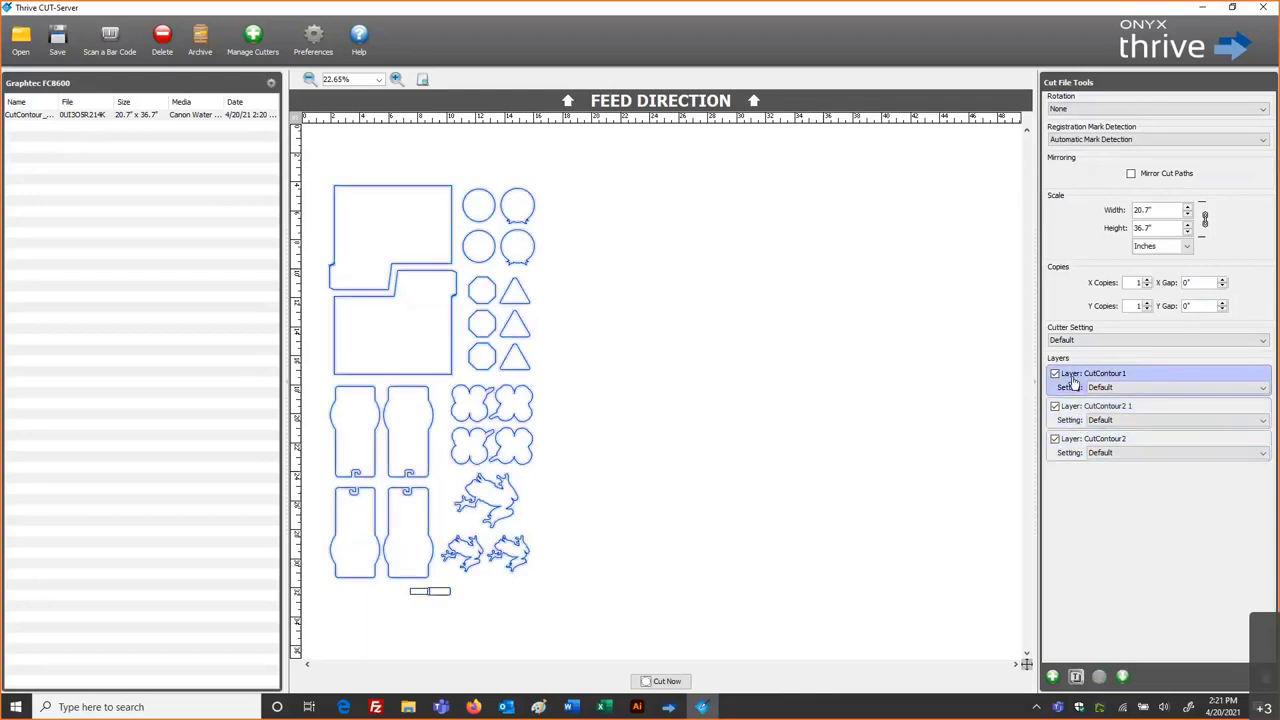
{"action": "left_click", "coordinate": [659, 430]}
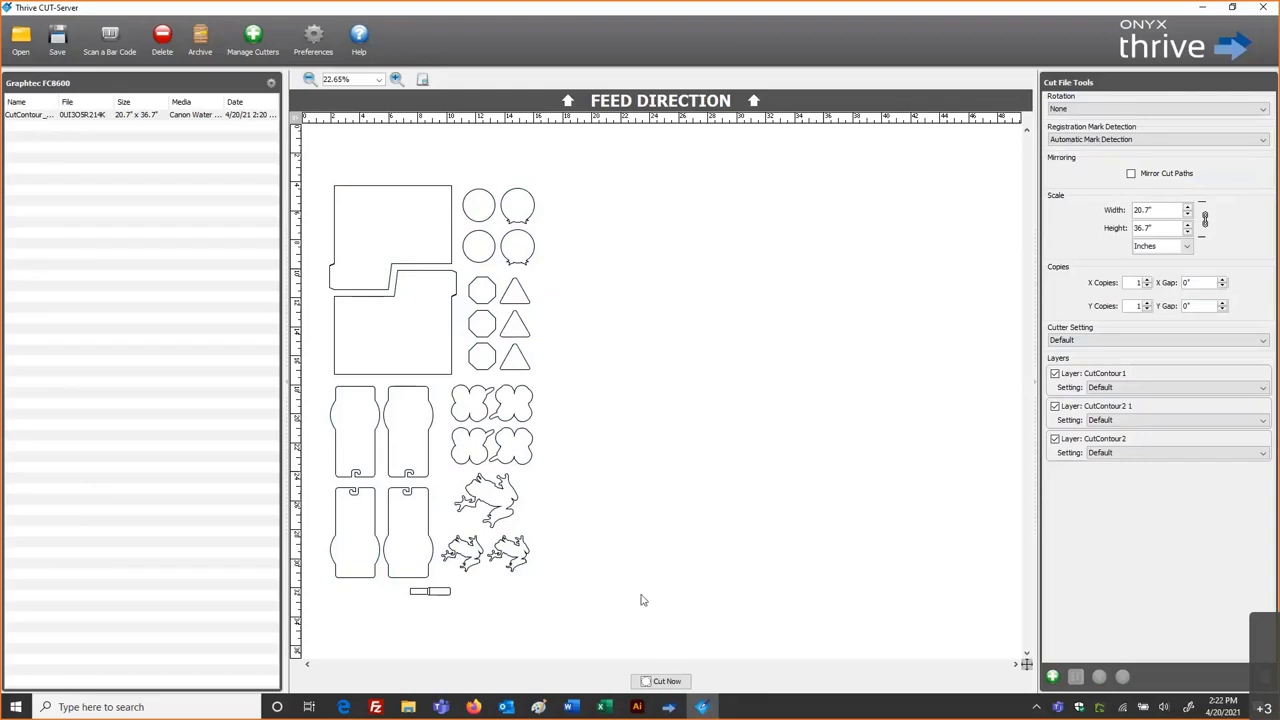
Send the loaded job to cut and switch to Adobe Illustrator with the Cut Shapes.eps artwork
{"action": "left_click", "coordinate": [666, 682]}
{"action": "left_click", "coordinate": [1079, 375]}
{"action": "left_click", "coordinate": [636, 708]}
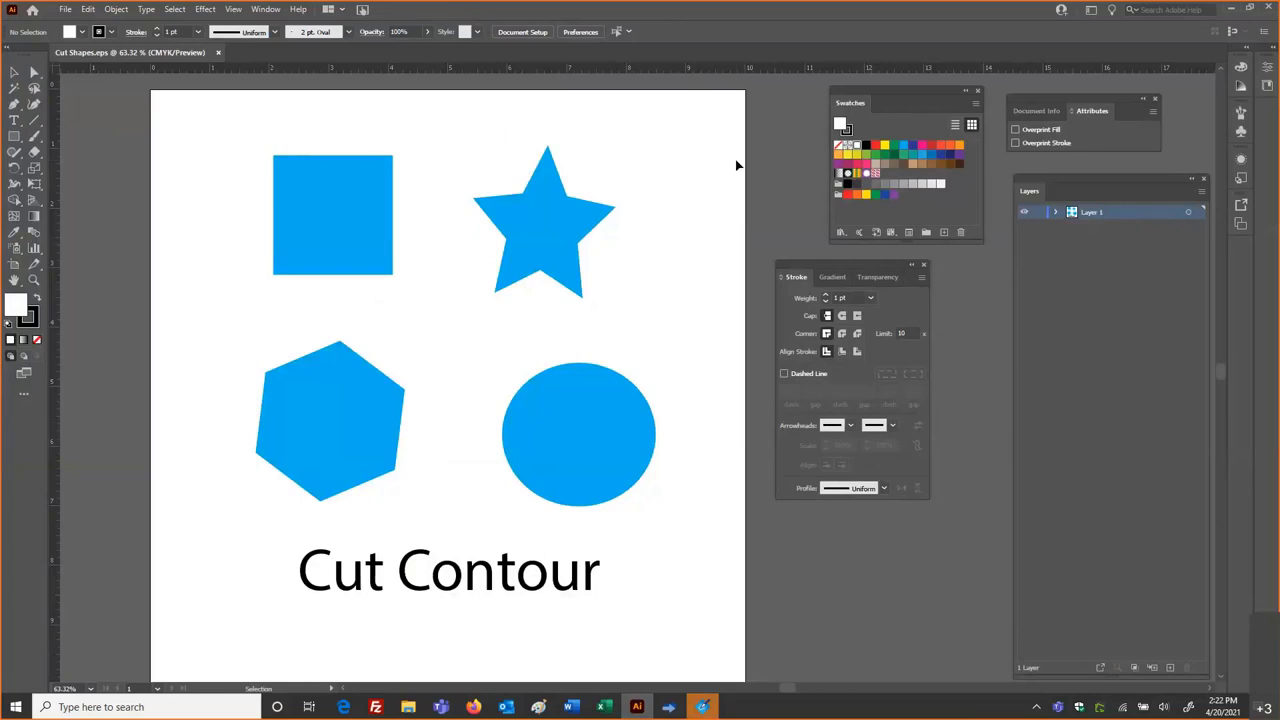
Start a new swatch in the Cut Shapes artwork, set its color type to Spot Color and clear the default name
{"action": "left_click", "coordinate": [977, 105]}
{"action": "left_click", "coordinate": [995, 107]}
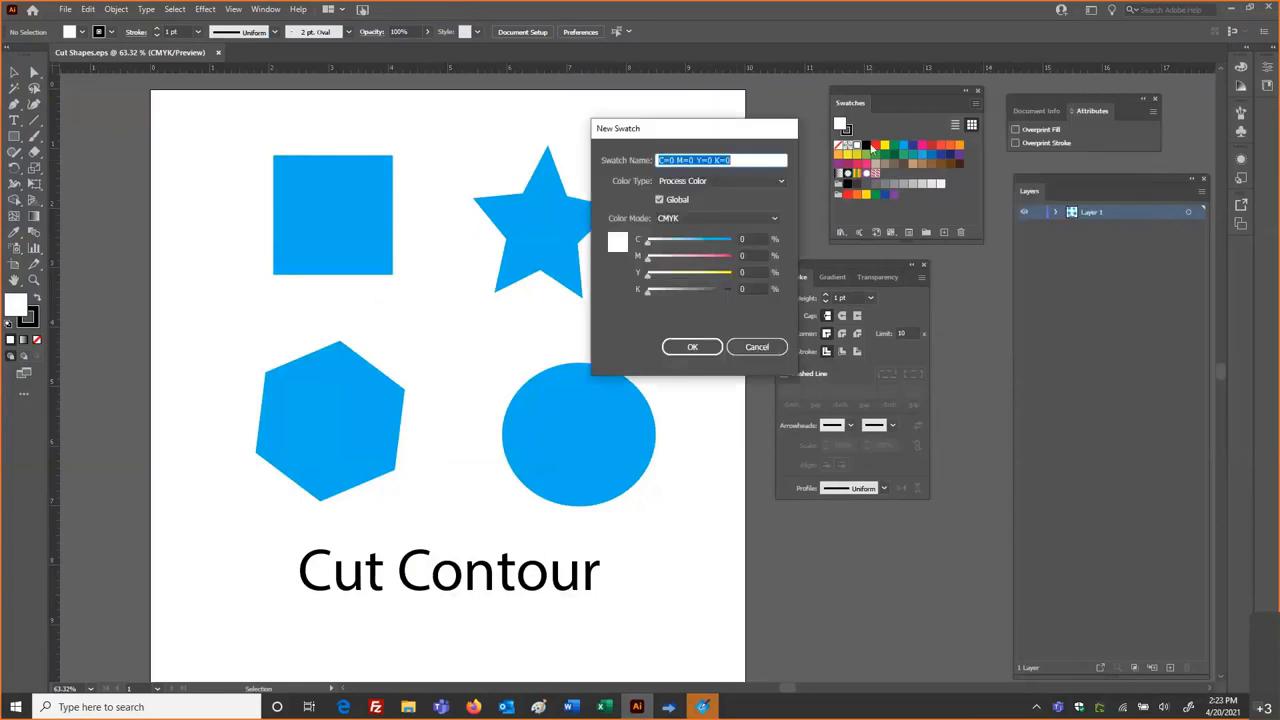
{"action": "left_click", "coordinate": [781, 180]}
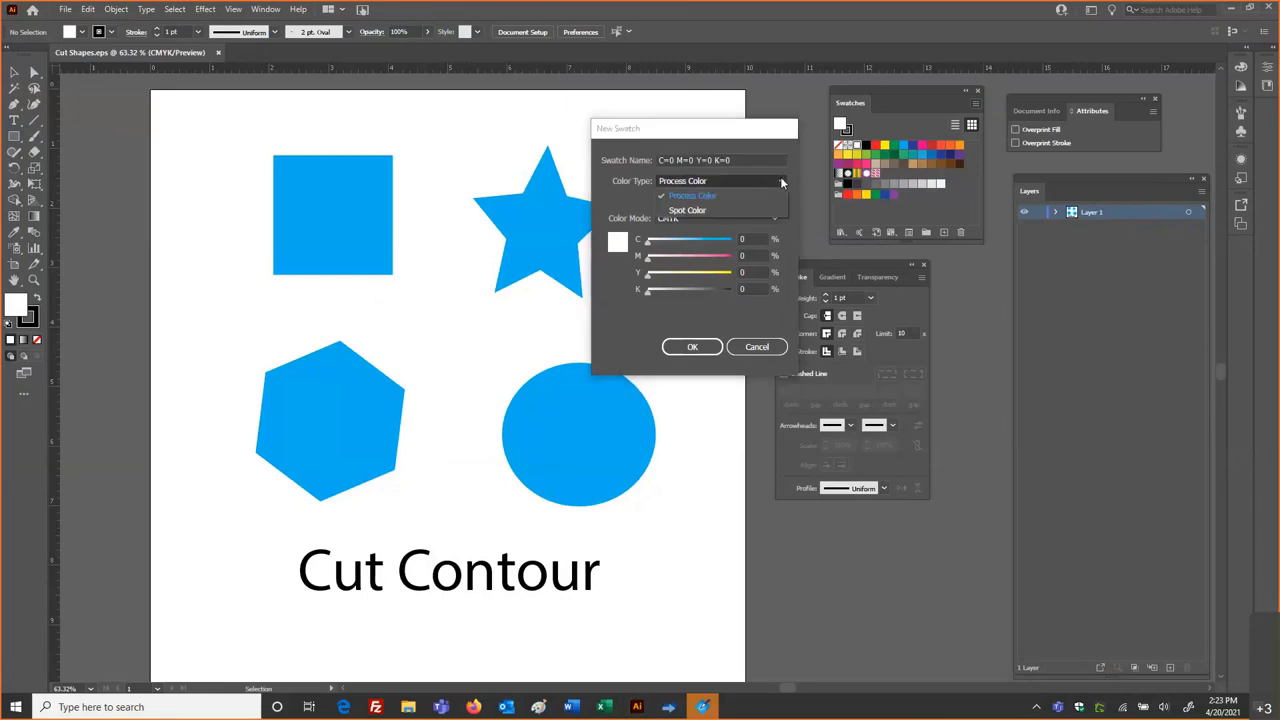
{"action": "left_click", "coordinate": [711, 207]}
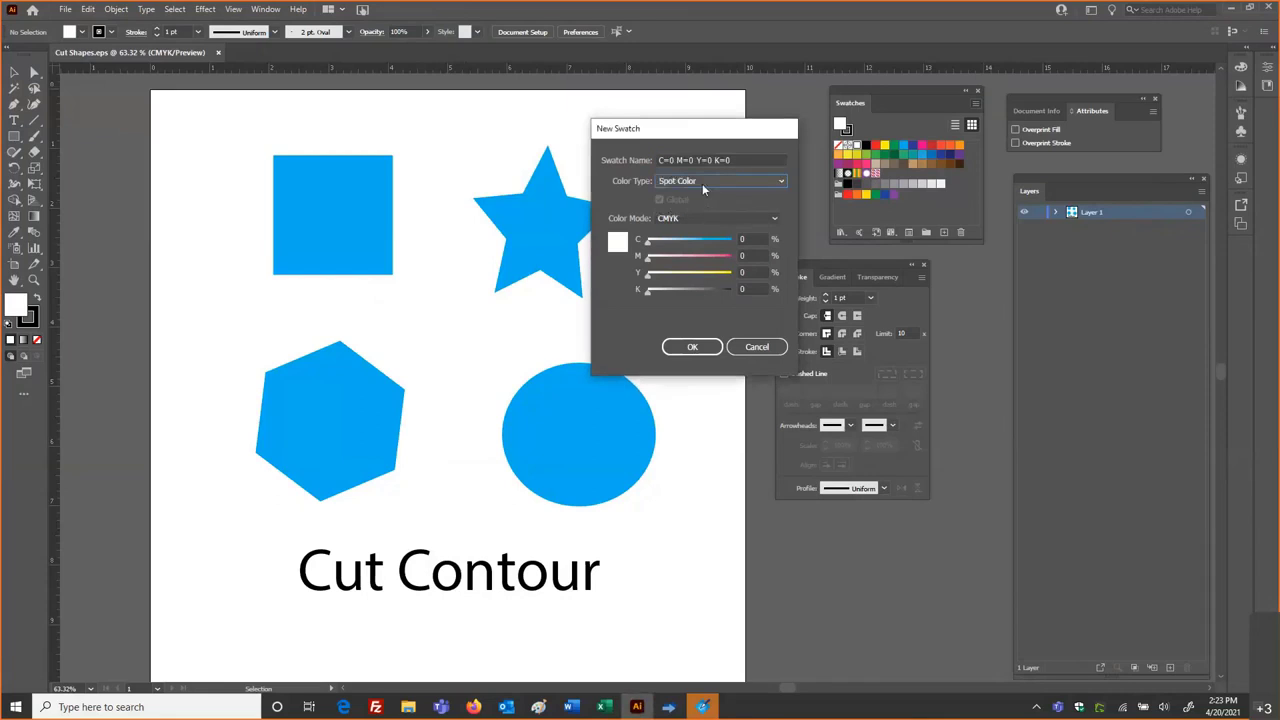
{"action": "left_click_drag", "start_coordinate": [739, 155], "coordinate": [660, 158]}
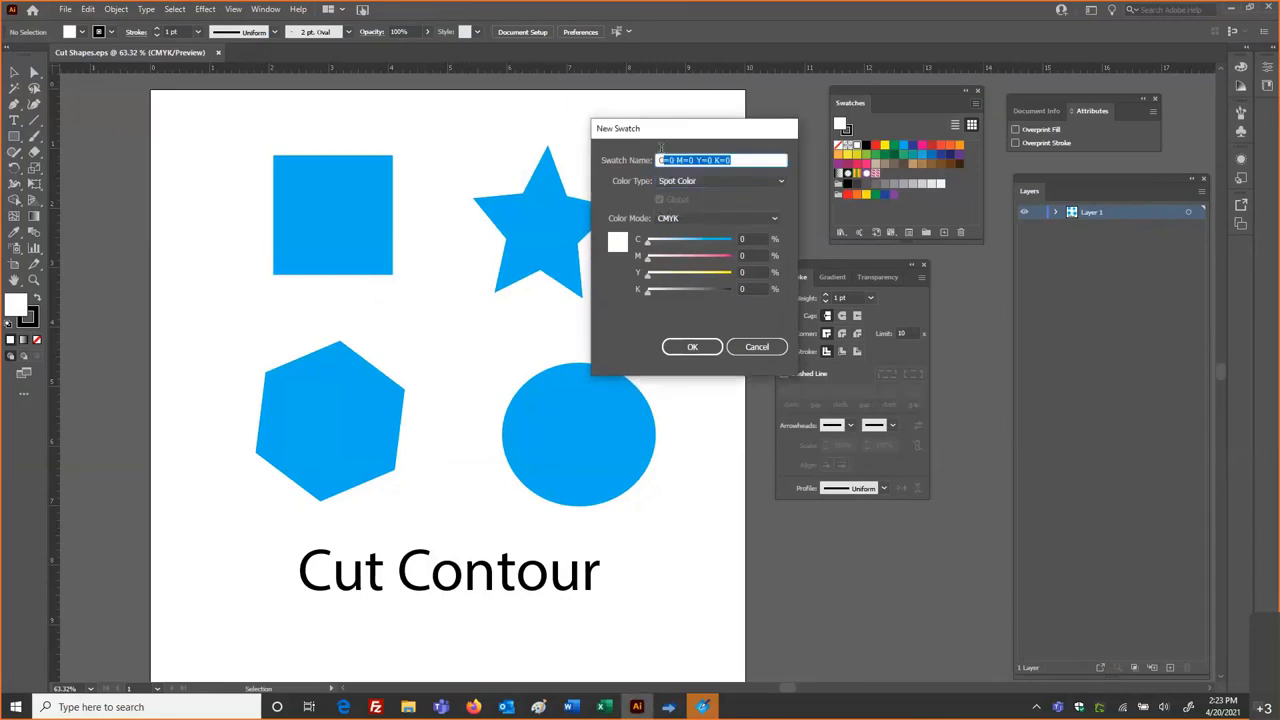
{"action": "key", "text": "BackSpace"}
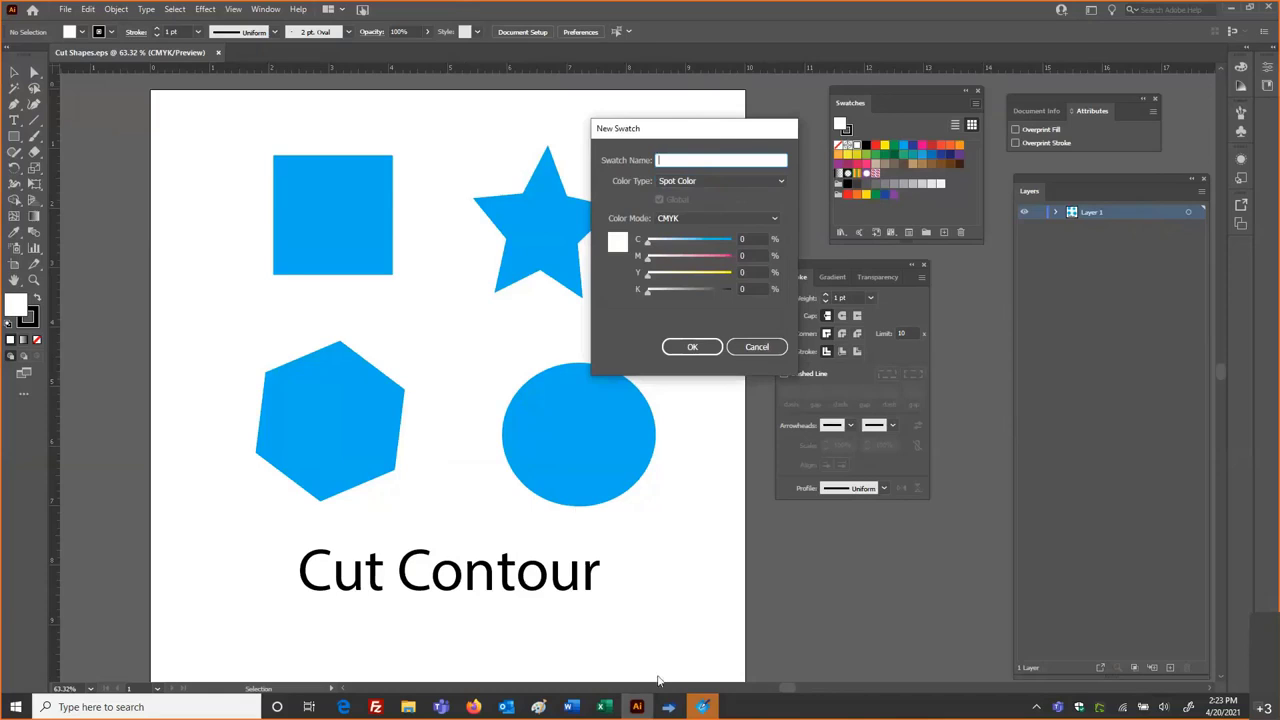
Switch to Thrive RIP-Queue and check the cut path prefixes in the Graphtec cutter quick set, closing everything without changes
{"action": "left_click", "coordinate": [668, 706]}
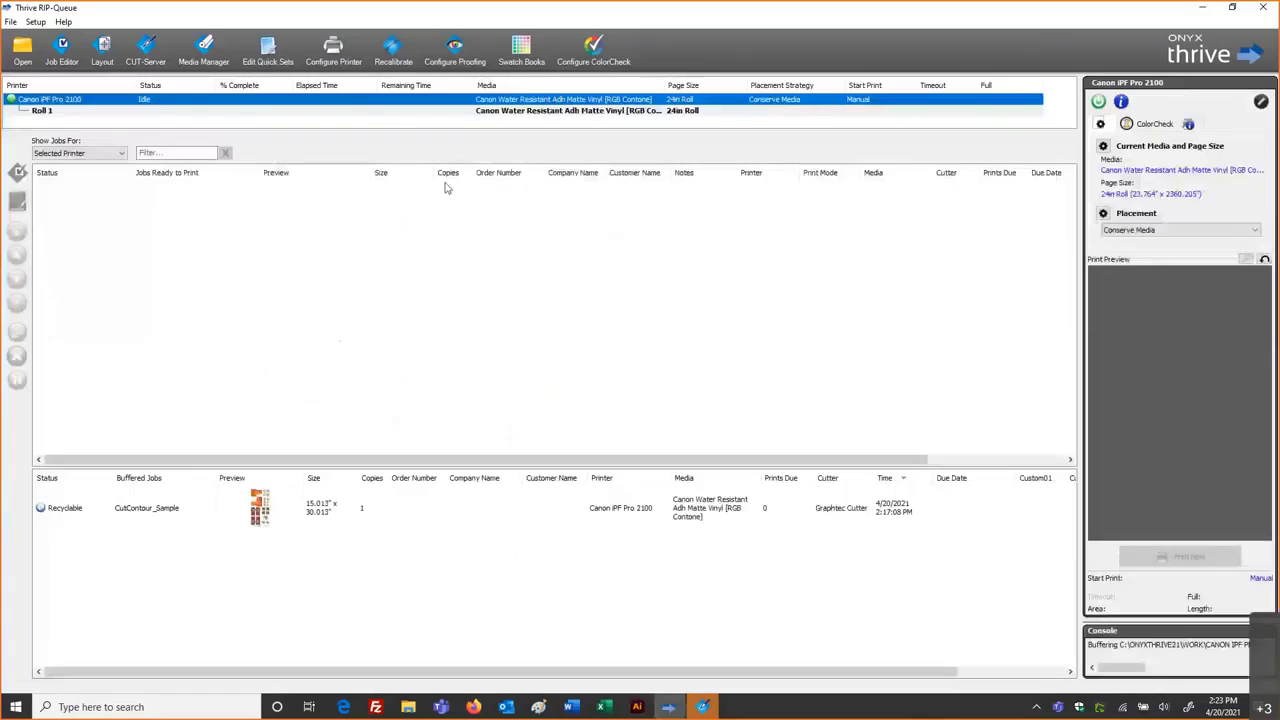
{"action": "left_click", "coordinate": [268, 50]}
{"action": "left_click", "coordinate": [662, 289]}
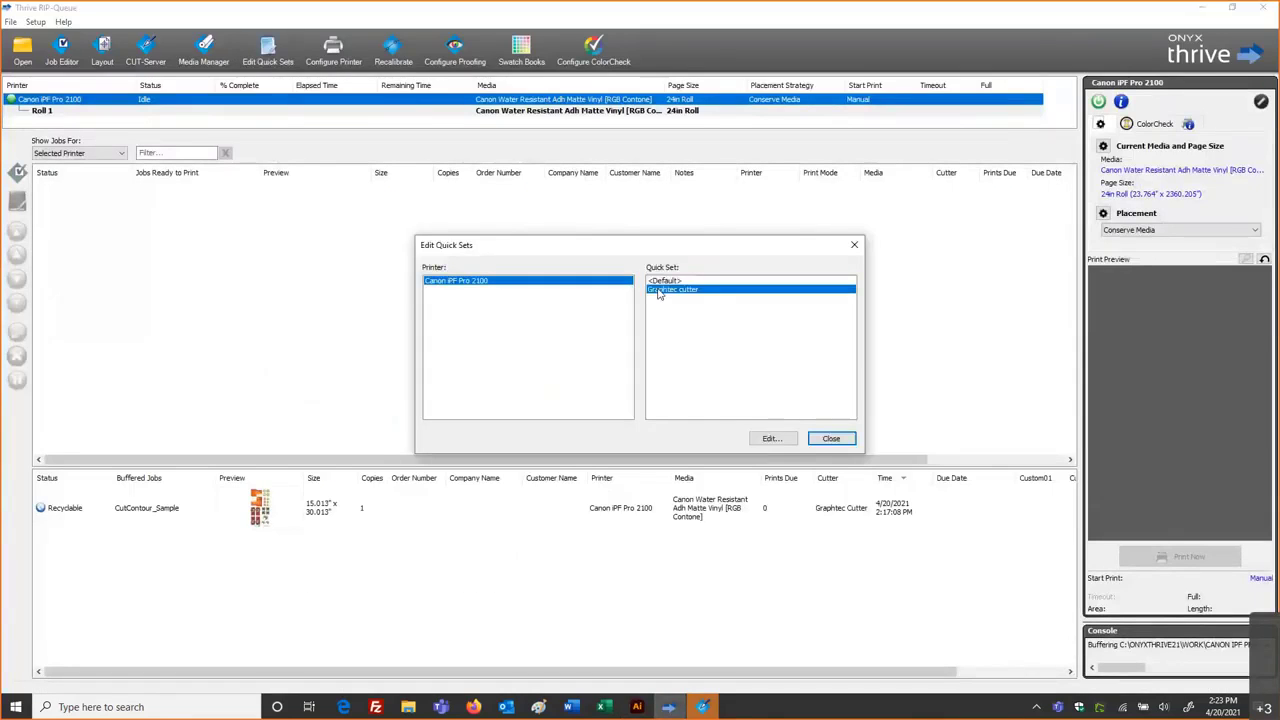
{"action": "left_click", "coordinate": [768, 438]}
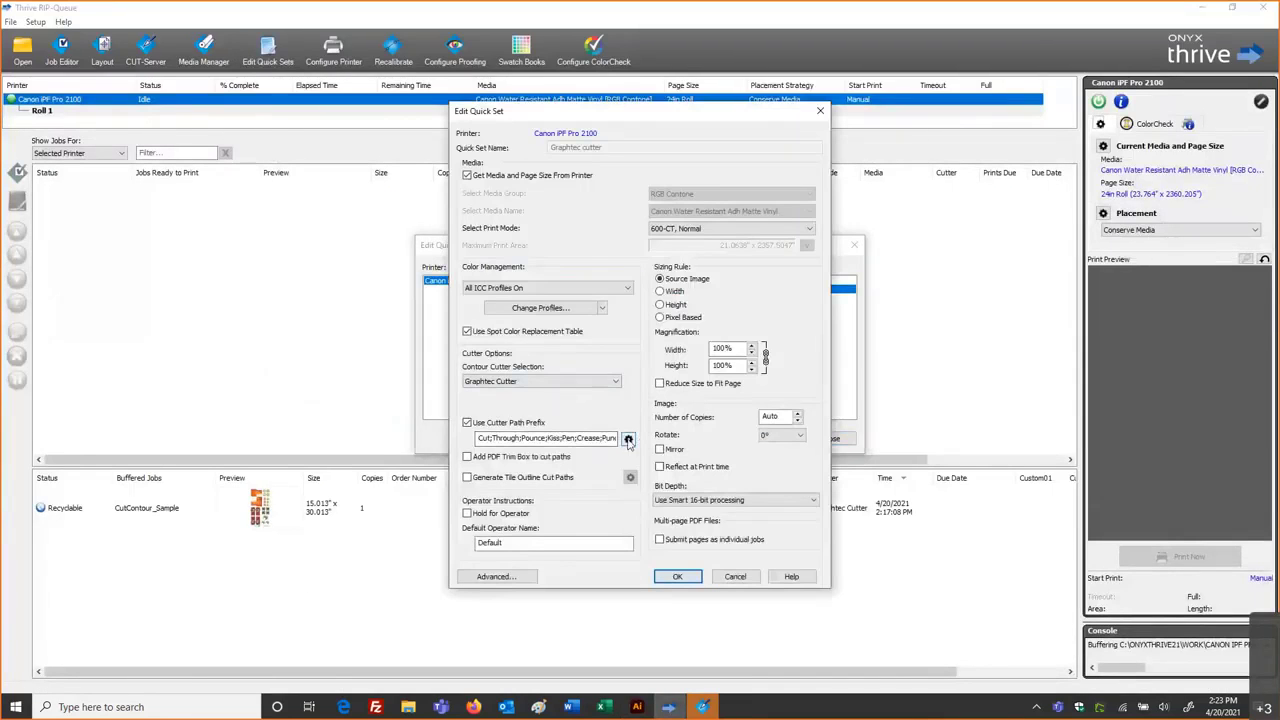
{"action": "left_click", "coordinate": [628, 439]}
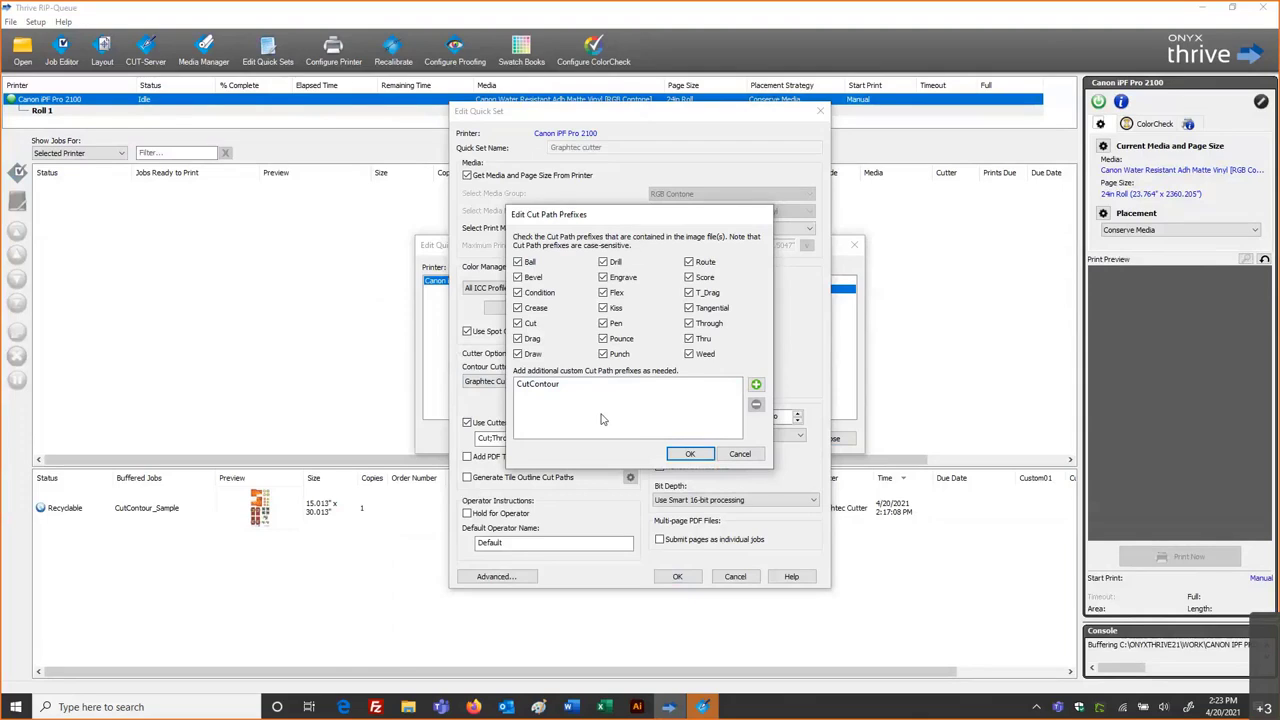
{"action": "left_click", "coordinate": [729, 457]}
{"action": "left_click", "coordinate": [734, 576]}
{"action": "left_click", "coordinate": [830, 438]}
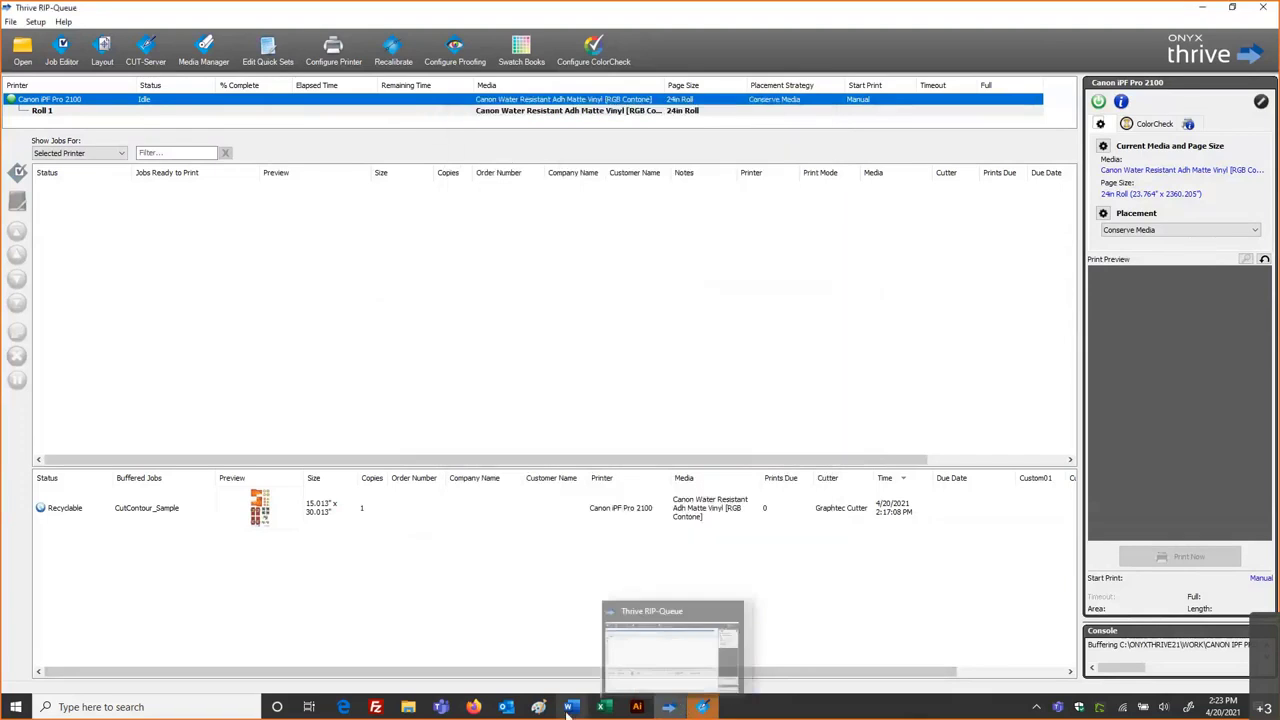
Return to Illustrator and create the spot swatch named CutContour with cyan 100% and yellow 100%
{"action": "left_click", "coordinate": [637, 707]}
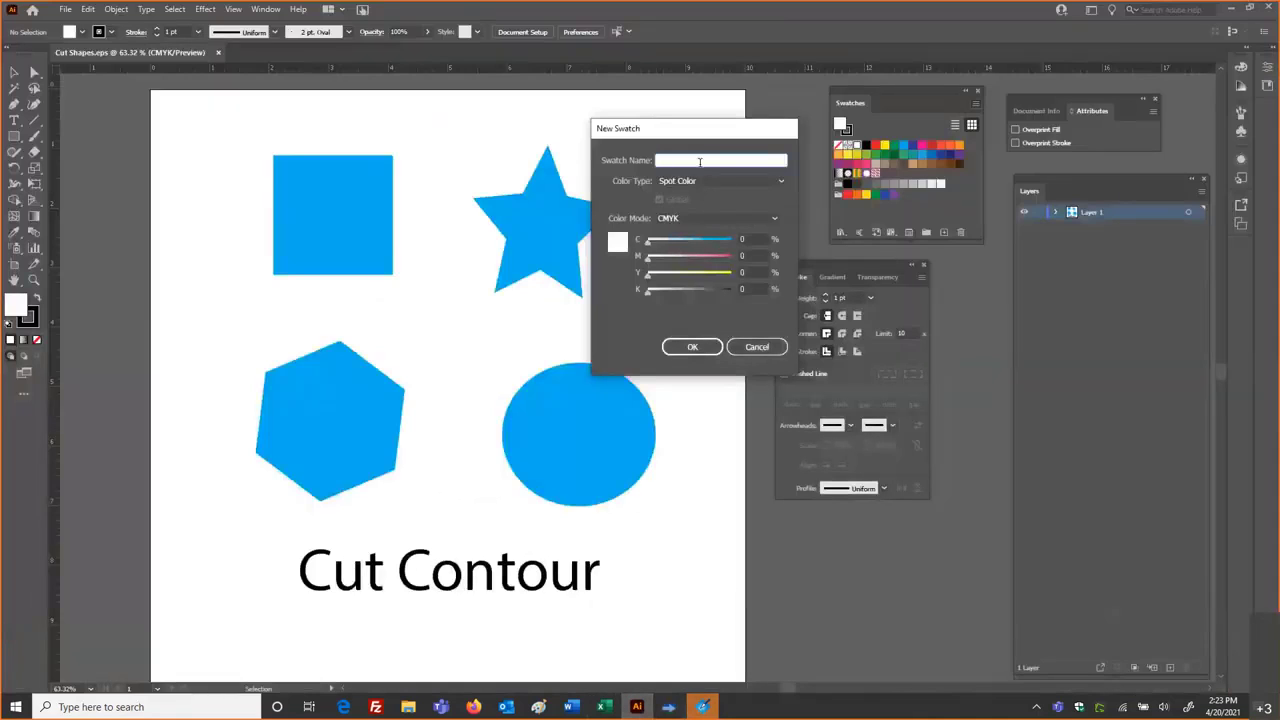
{"action": "type", "text": "CutContour"}
{"action": "left_click_drag", "start_coordinate": [648, 243], "coordinate": [732, 246]}
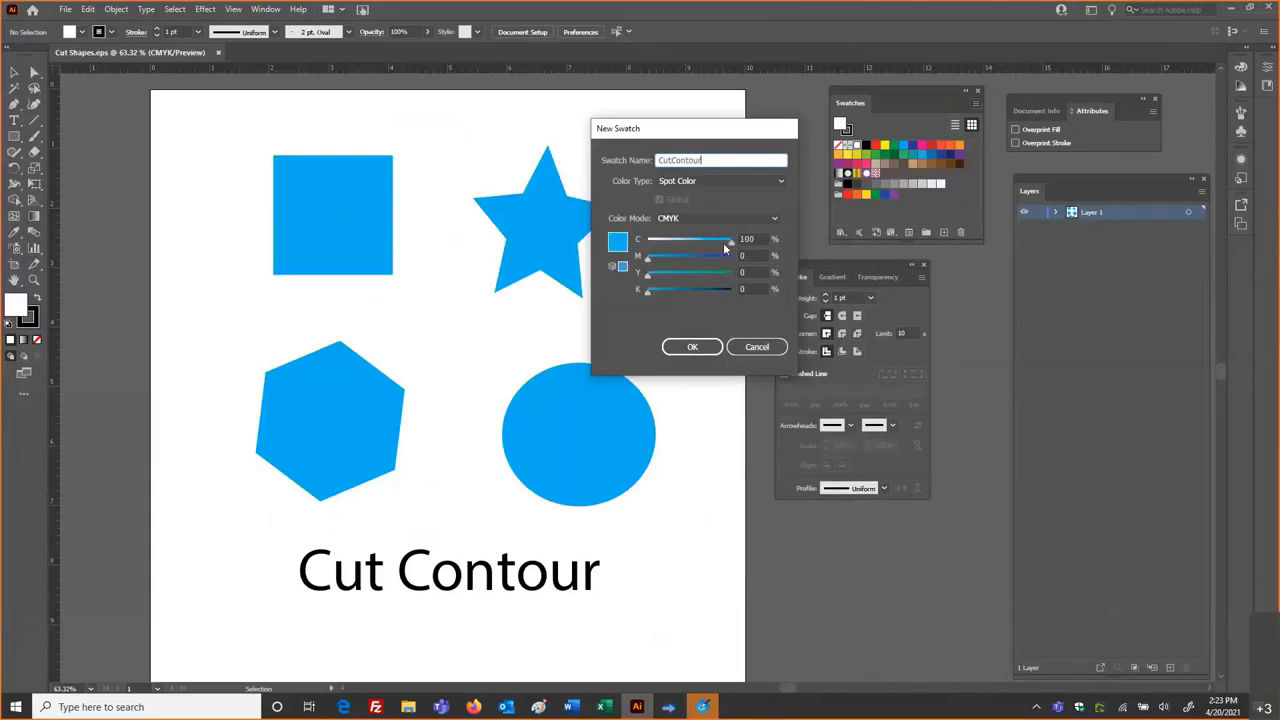
{"action": "left_click_drag", "start_coordinate": [648, 276], "coordinate": [732, 272]}
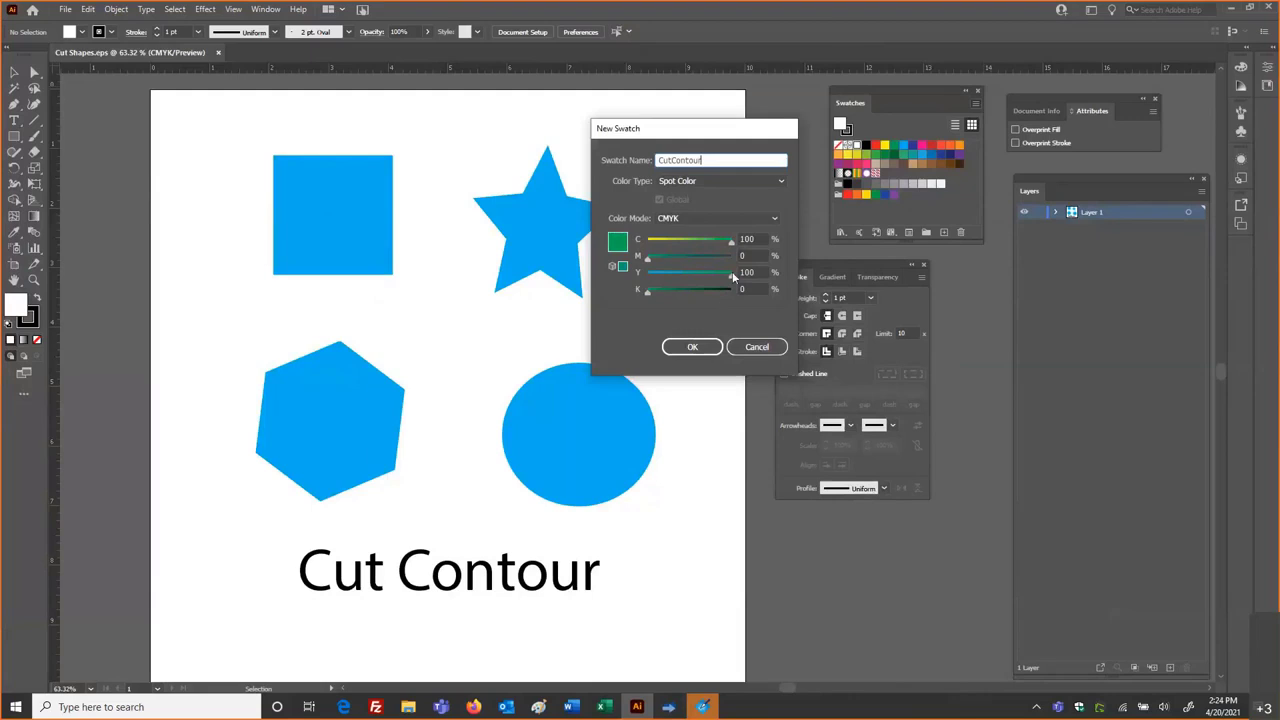
{"action": "left_click", "coordinate": [686, 347]}
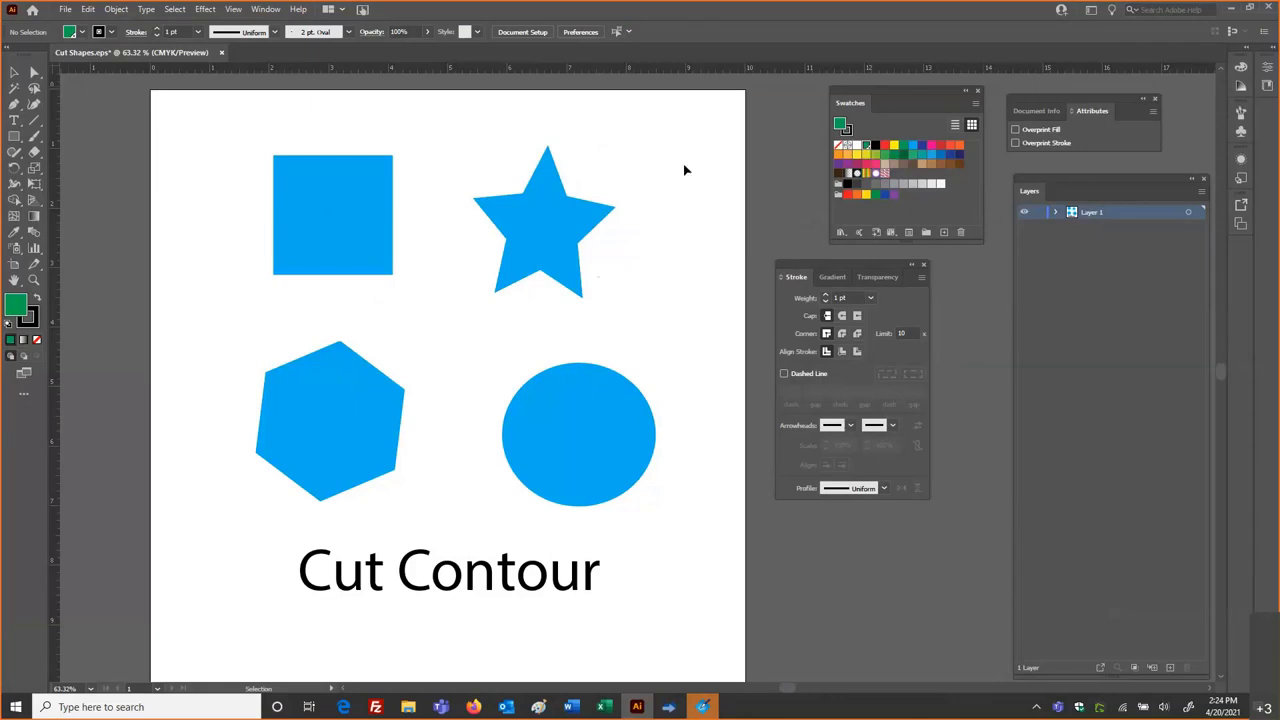
Apply the CutContour swatch to the star's stroke and set the stroke weight to 0.25 pt
{"action": "left_click", "coordinate": [557, 227]}
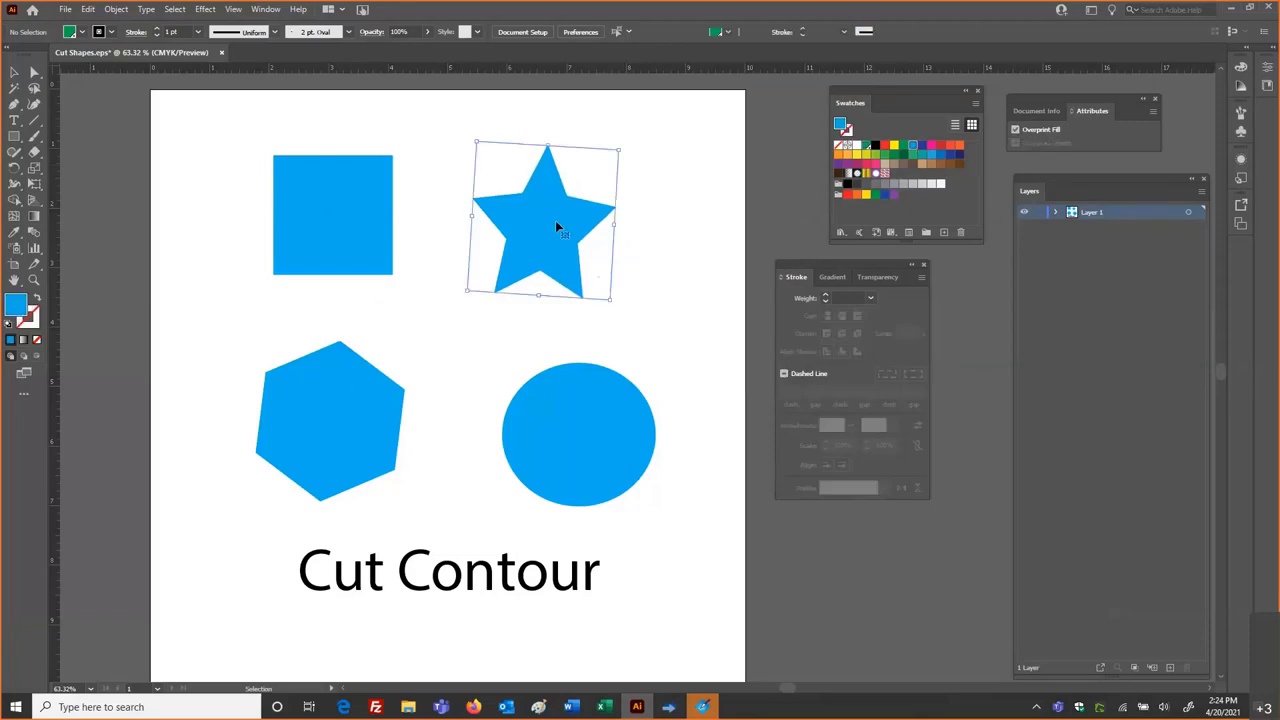
{"action": "left_click", "coordinate": [846, 130]}
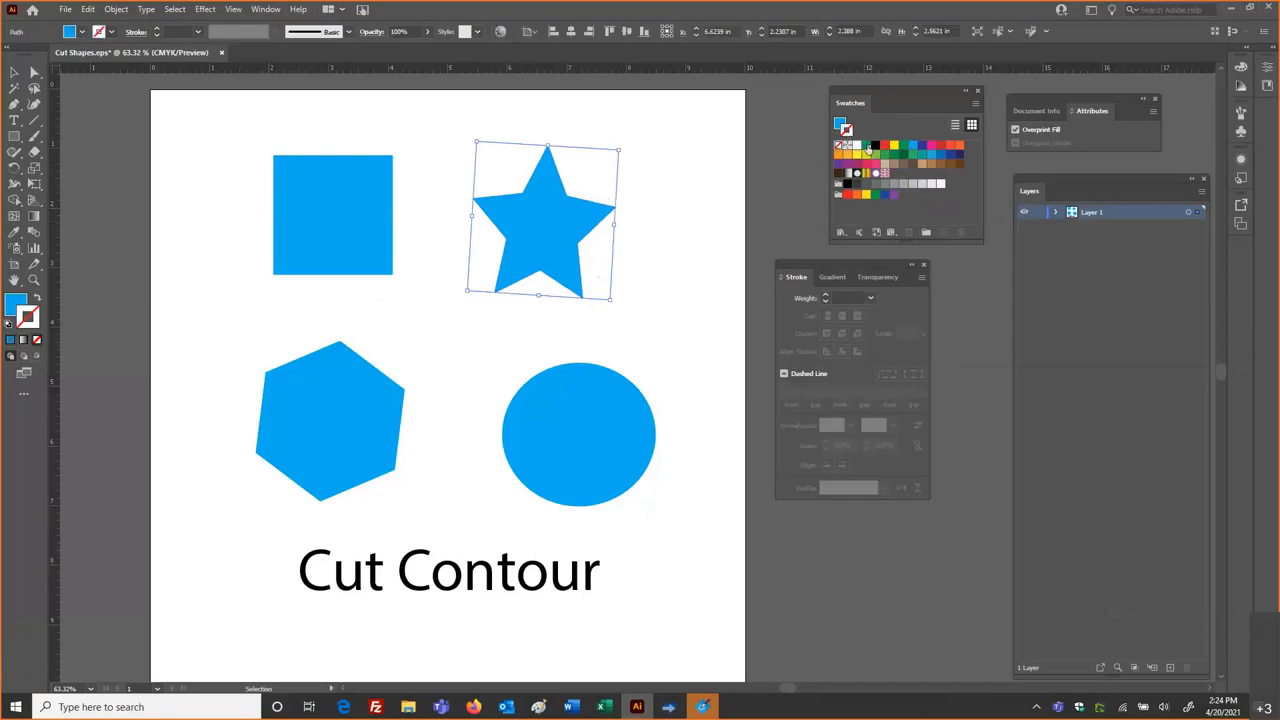
{"action": "left_click", "coordinate": [867, 147]}
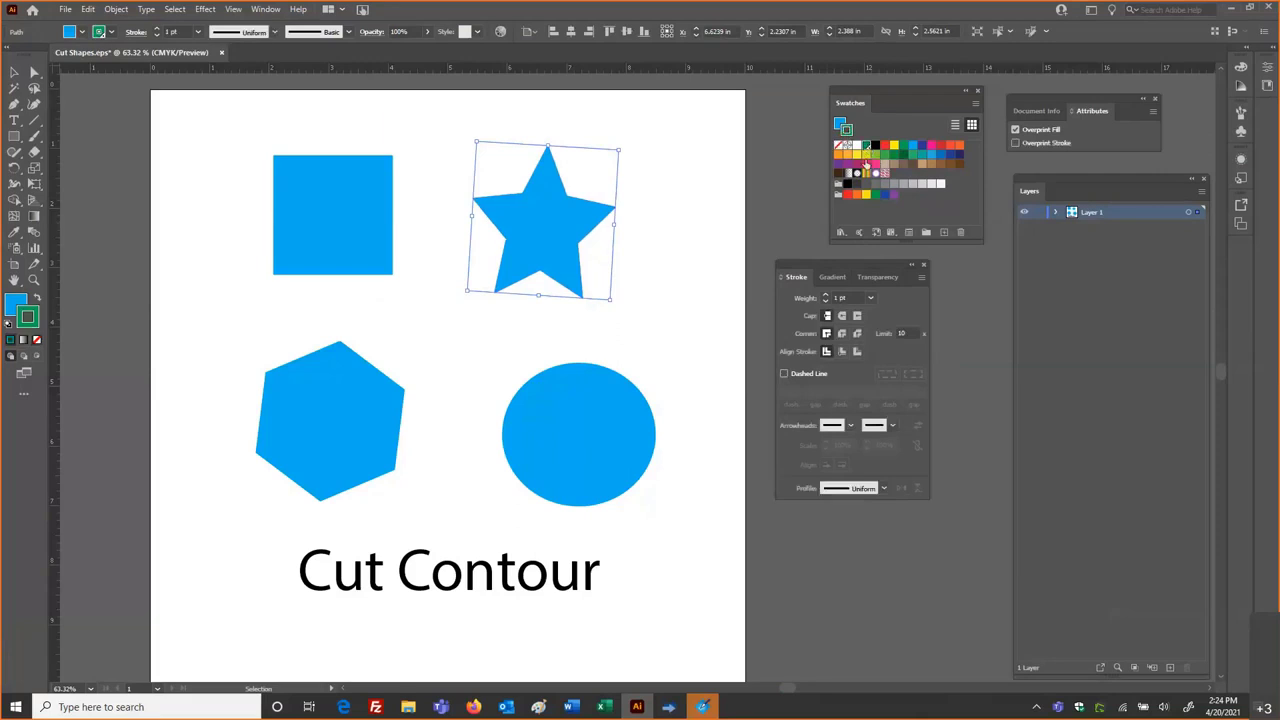
{"action": "left_click_drag", "start_coordinate": [796, 266], "coordinate": [810, 266]}
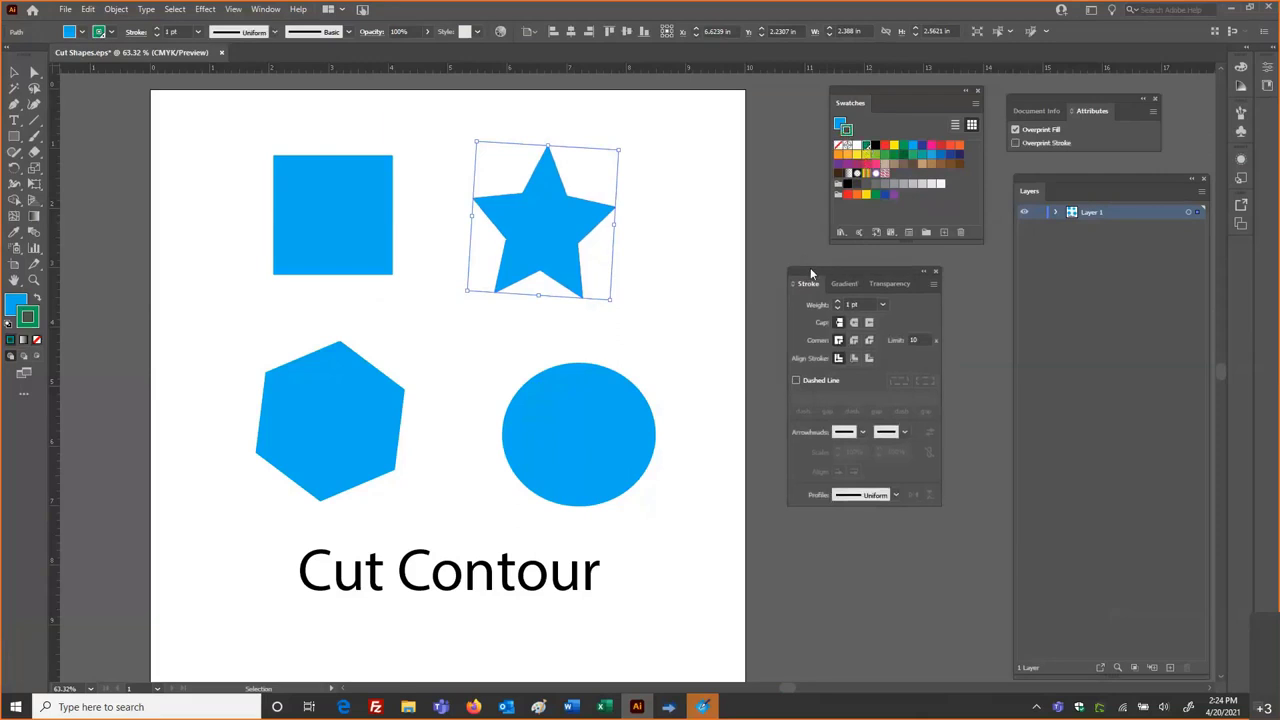
{"action": "left_click", "coordinate": [884, 297]}
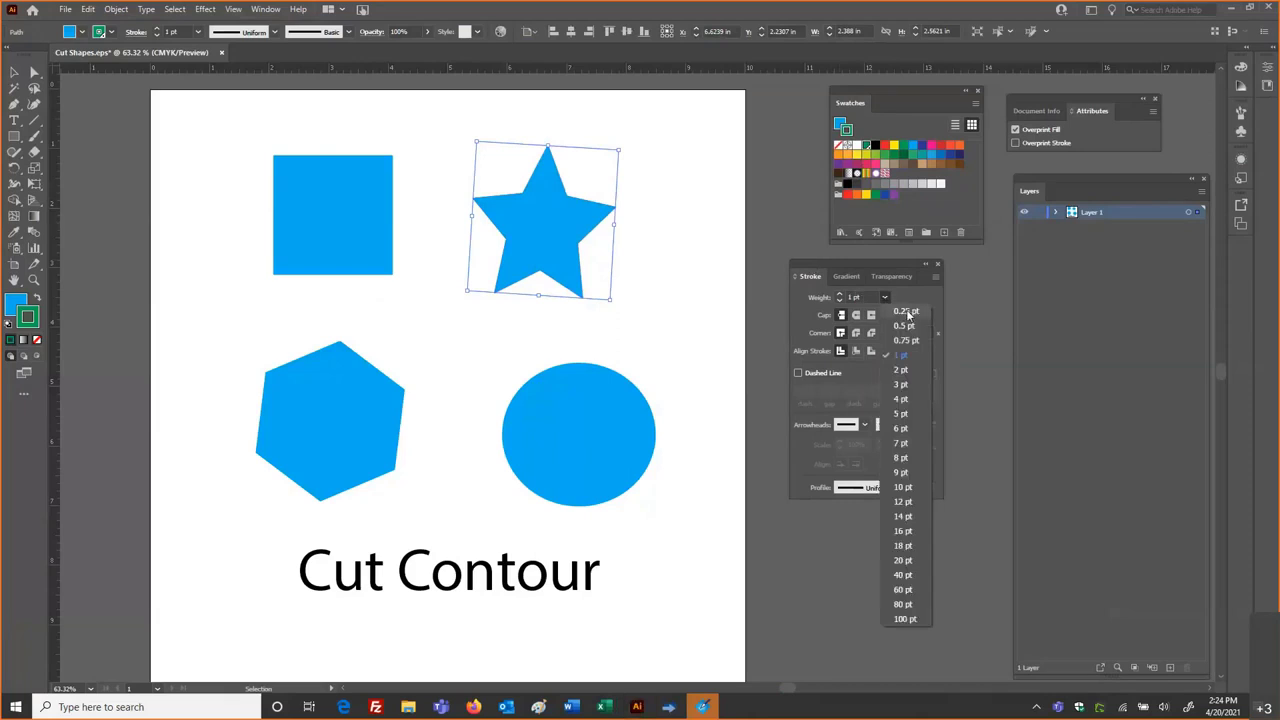
{"action": "left_click", "coordinate": [904, 312]}
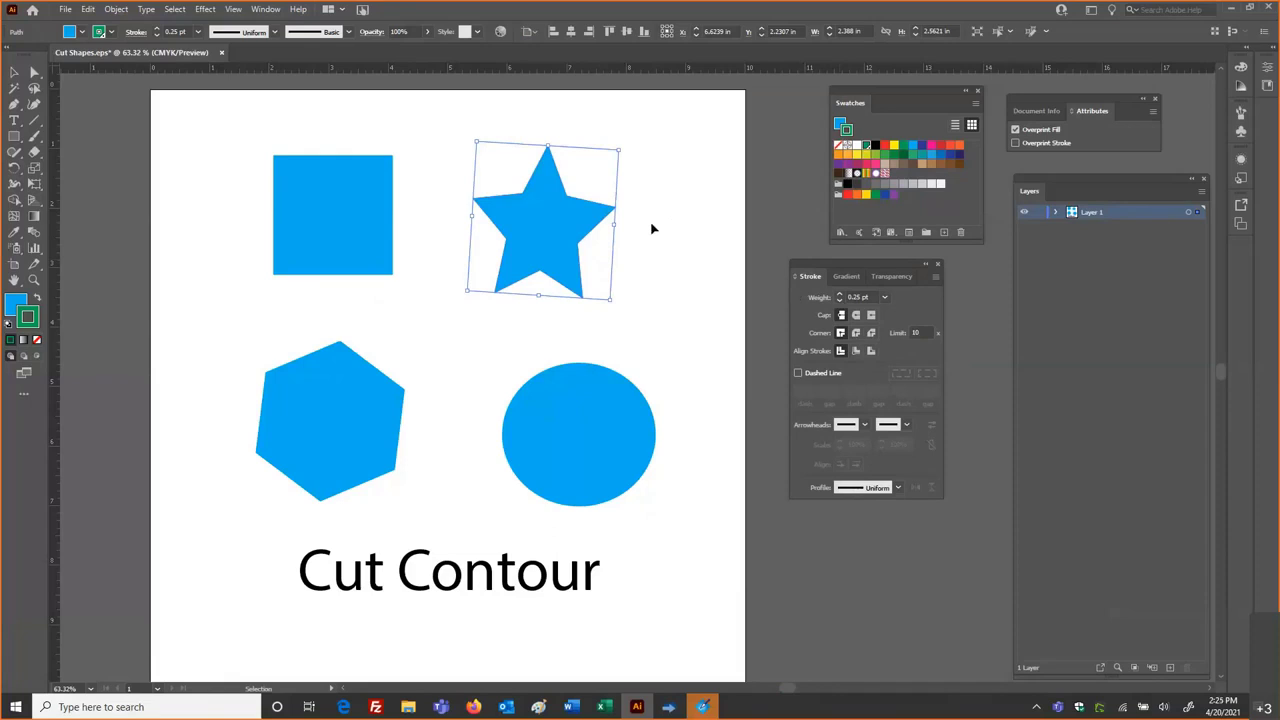
Examine the star's CutContour stroke closely along its edges, and return to the whole artboard
{"action": "left_click", "coordinate": [625, 227]}
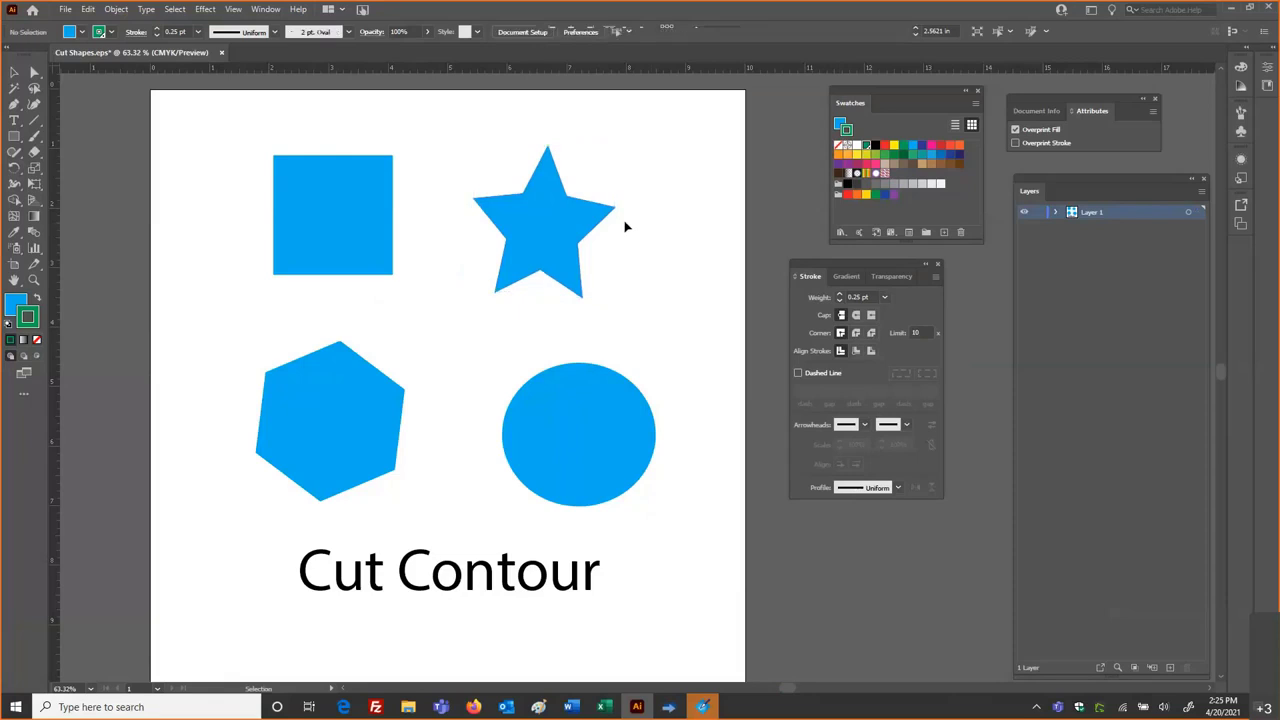
{"action": "key", "text": "z"}
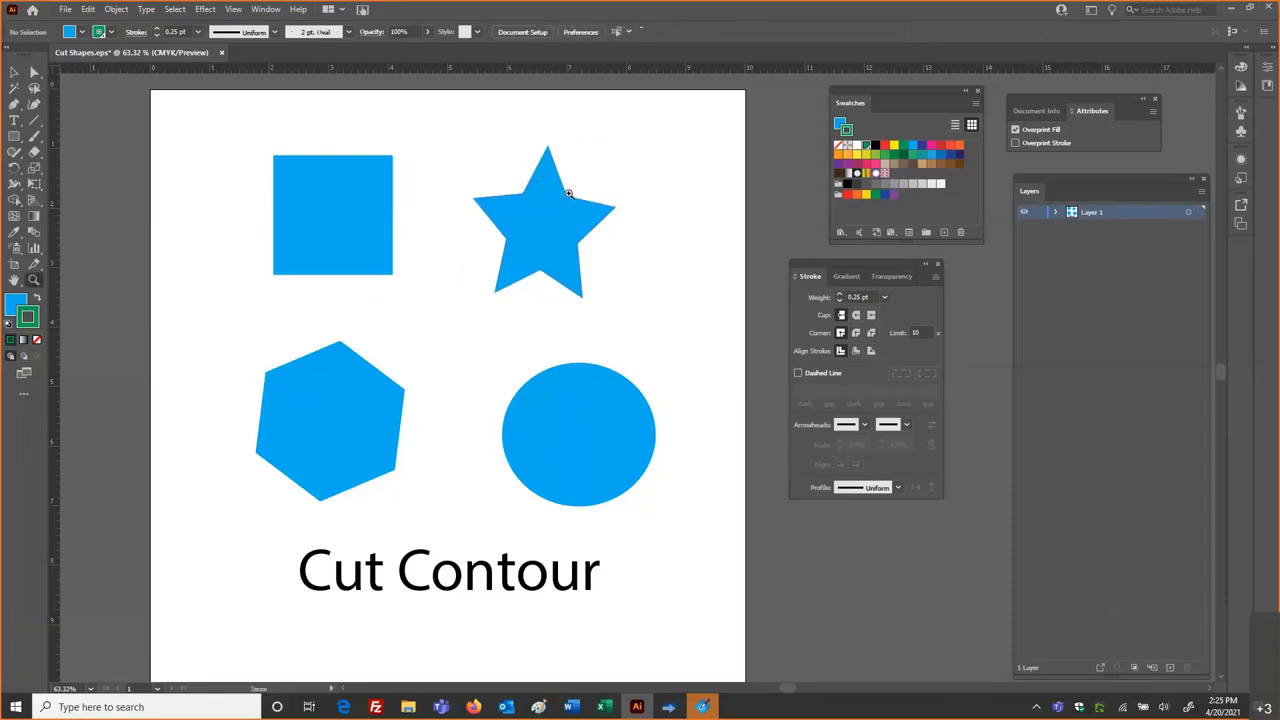
{"action": "left_click", "coordinate": [564, 194]}
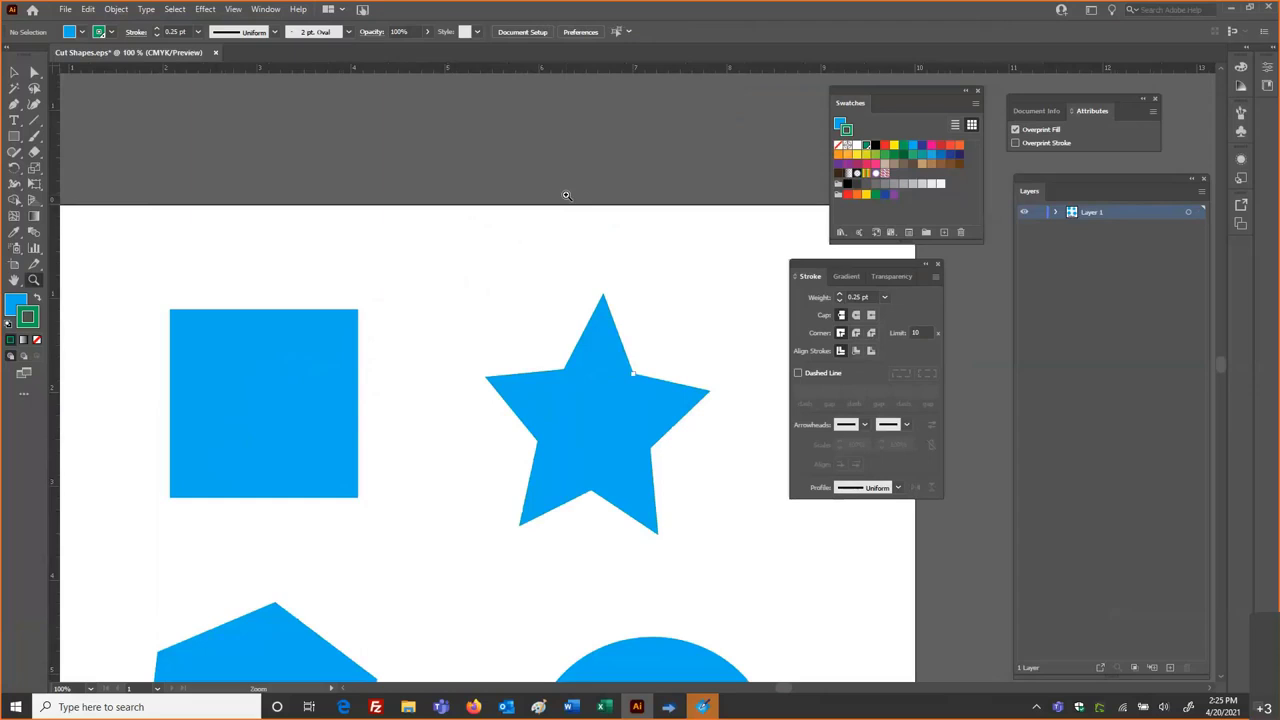
{"action": "left_click", "coordinate": [647, 425]}
{"action": "left_click", "coordinate": [648, 402]}
{"action": "left_click", "coordinate": [648, 402]}
{"action": "left_click", "coordinate": [610, 400]}
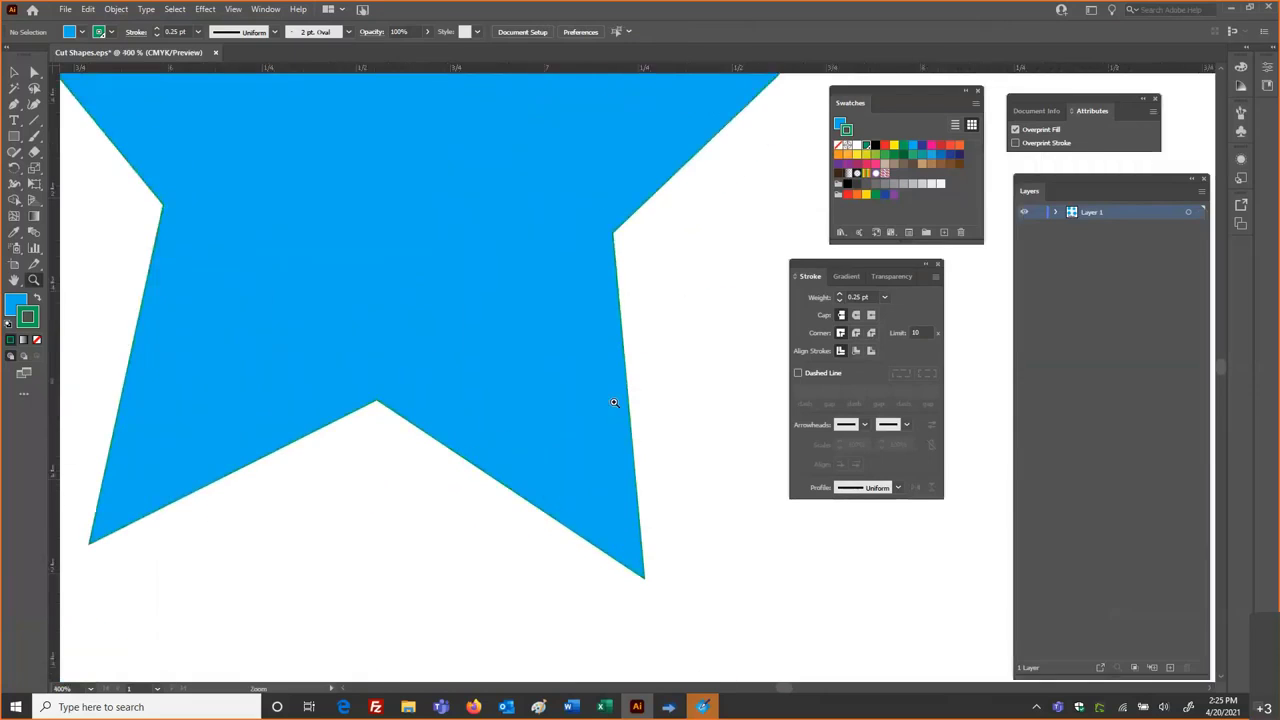
{"action": "left_click", "coordinate": [614, 400]}
{"action": "left_click", "coordinate": [653, 423]}
{"action": "left_click", "coordinate": [623, 437]}
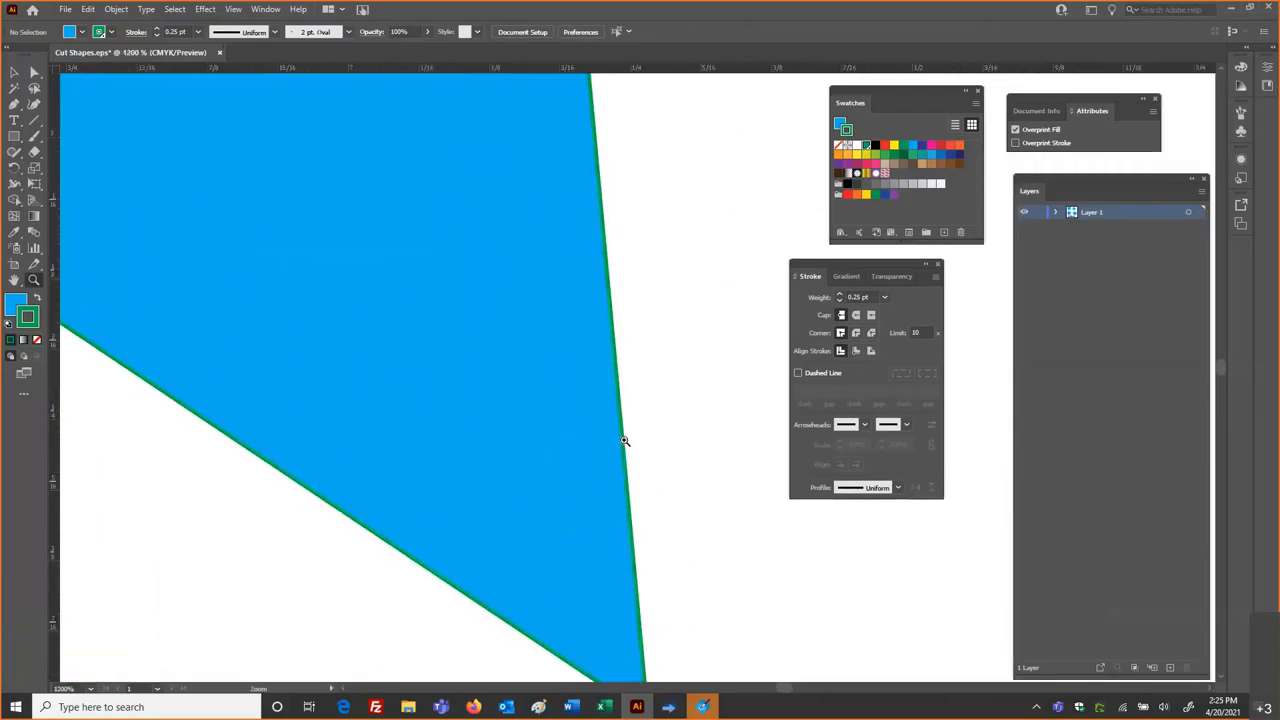
{"action": "left_click", "coordinate": [623, 441]}
{"action": "left_click", "coordinate": [623, 443]}
{"action": "left_click", "coordinate": [722, 478]}
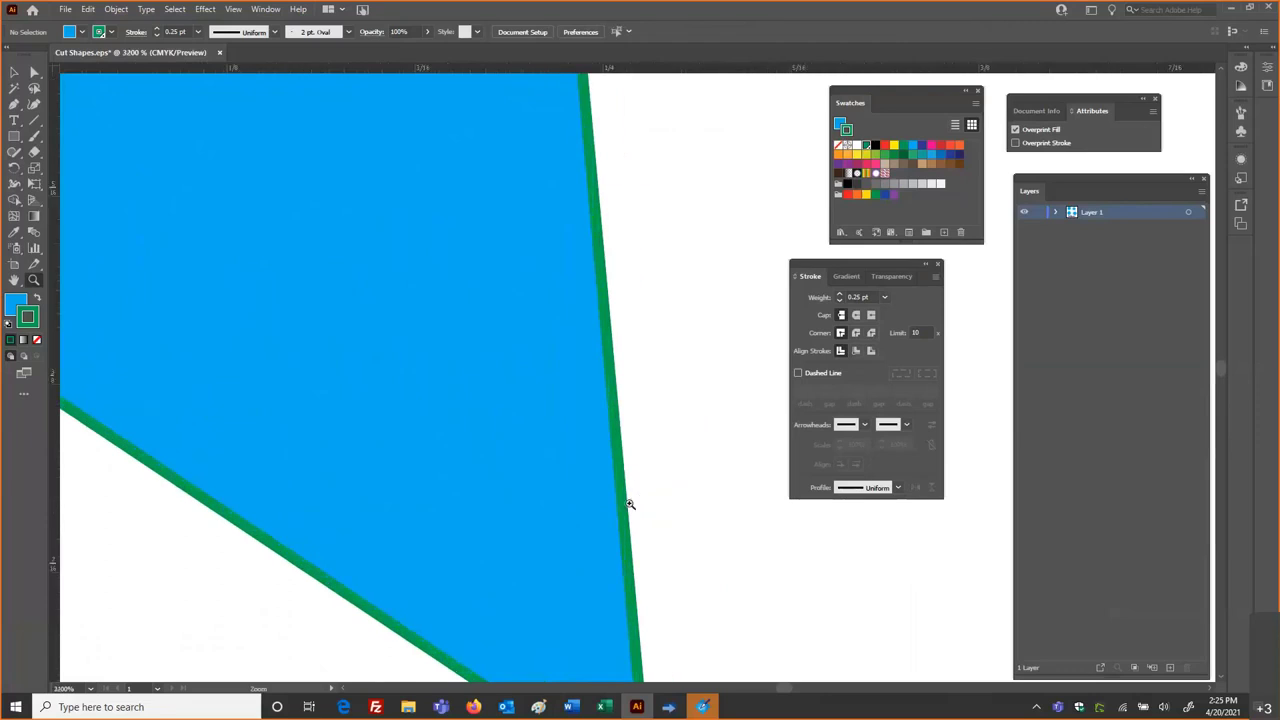
{"action": "left_click", "coordinate": [680, 466]}
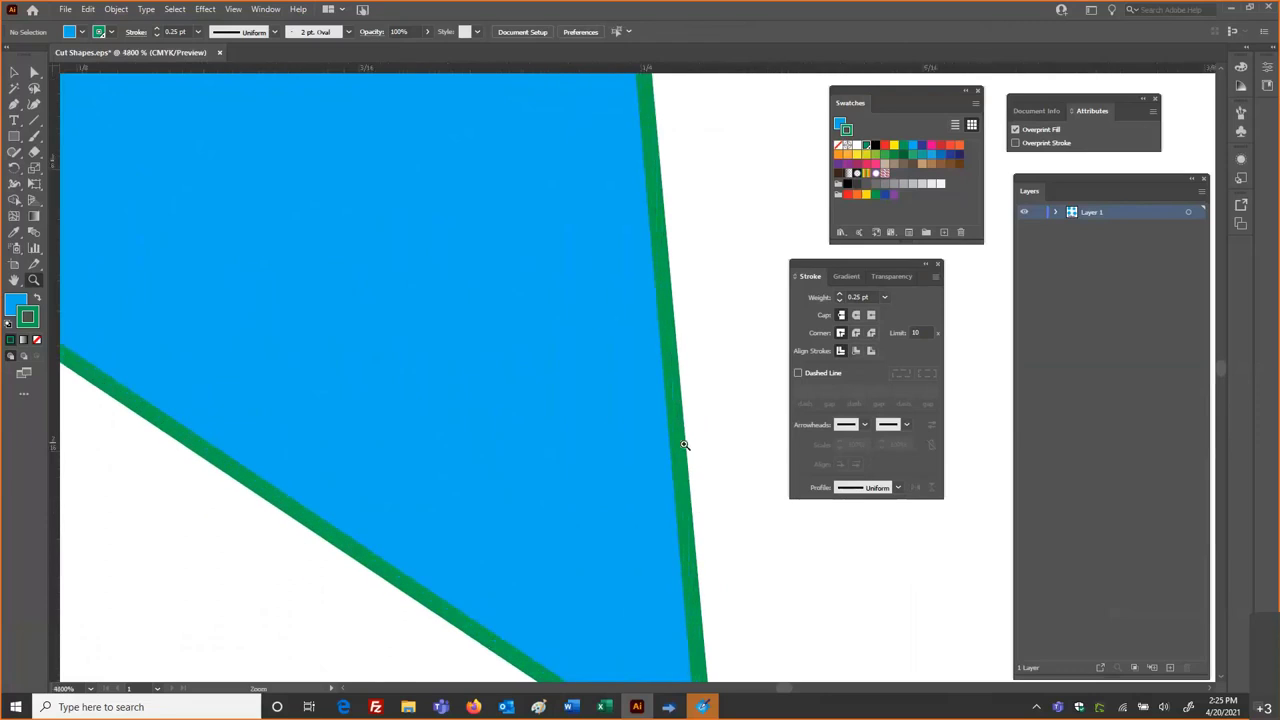
{"action": "key", "text": "ctrl+0"}
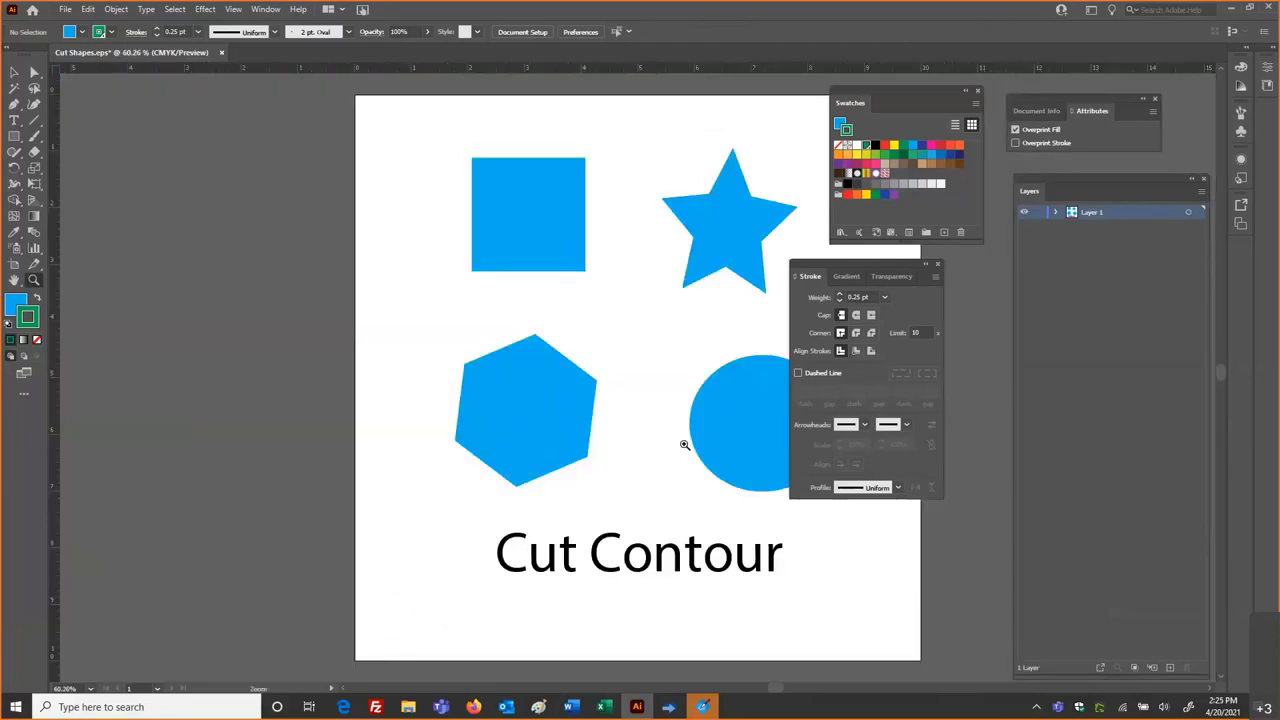
{"action": "key", "text": "space"}
{"action": "left_click_drag", "start_coordinate": [684, 444], "coordinate": [551, 434]}
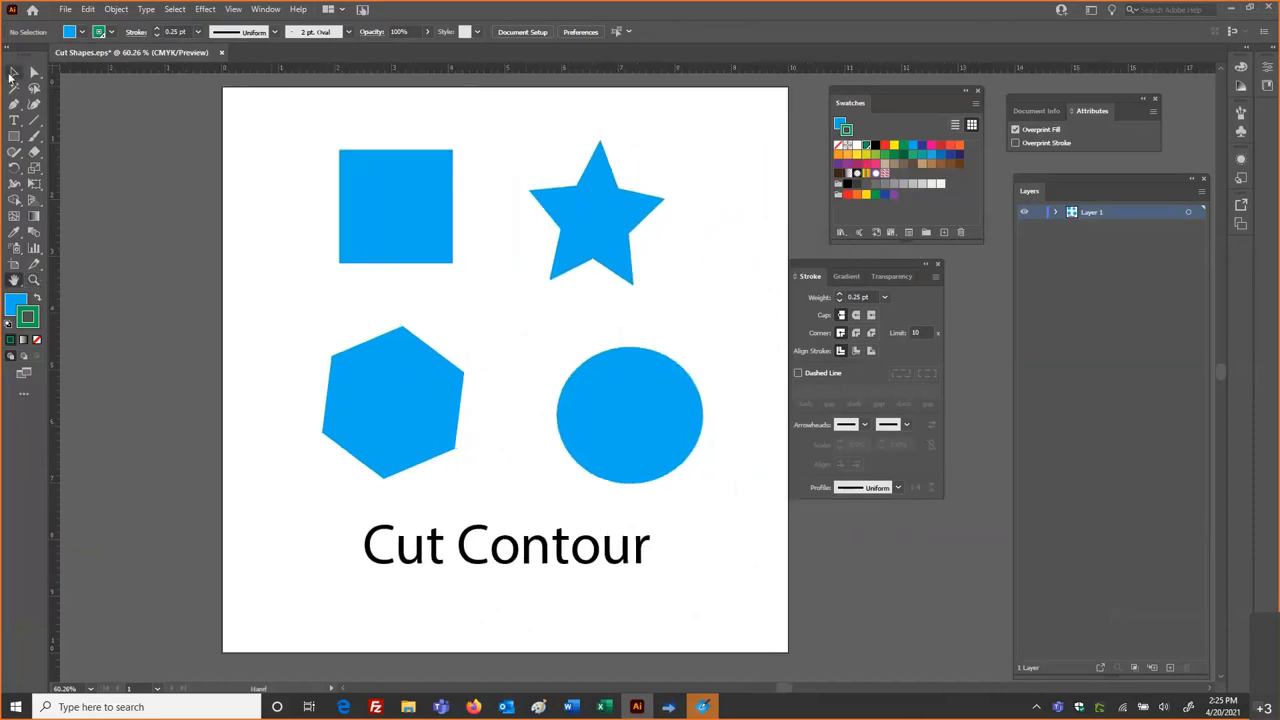
Remove the CutContour stroke from the star by setting its stroke to None, and deselect it
{"action": "left_click", "coordinate": [593, 208]}
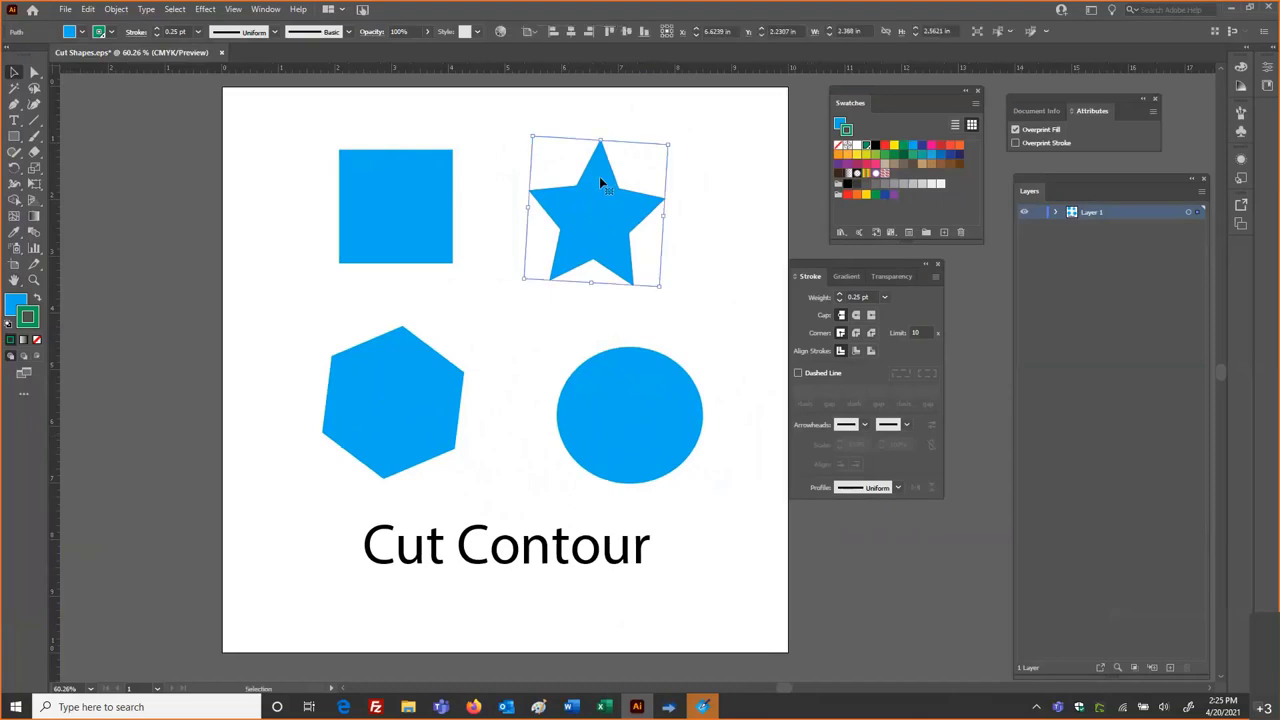
{"action": "left_click", "coordinate": [837, 147]}
{"action": "left_click", "coordinate": [725, 143]}
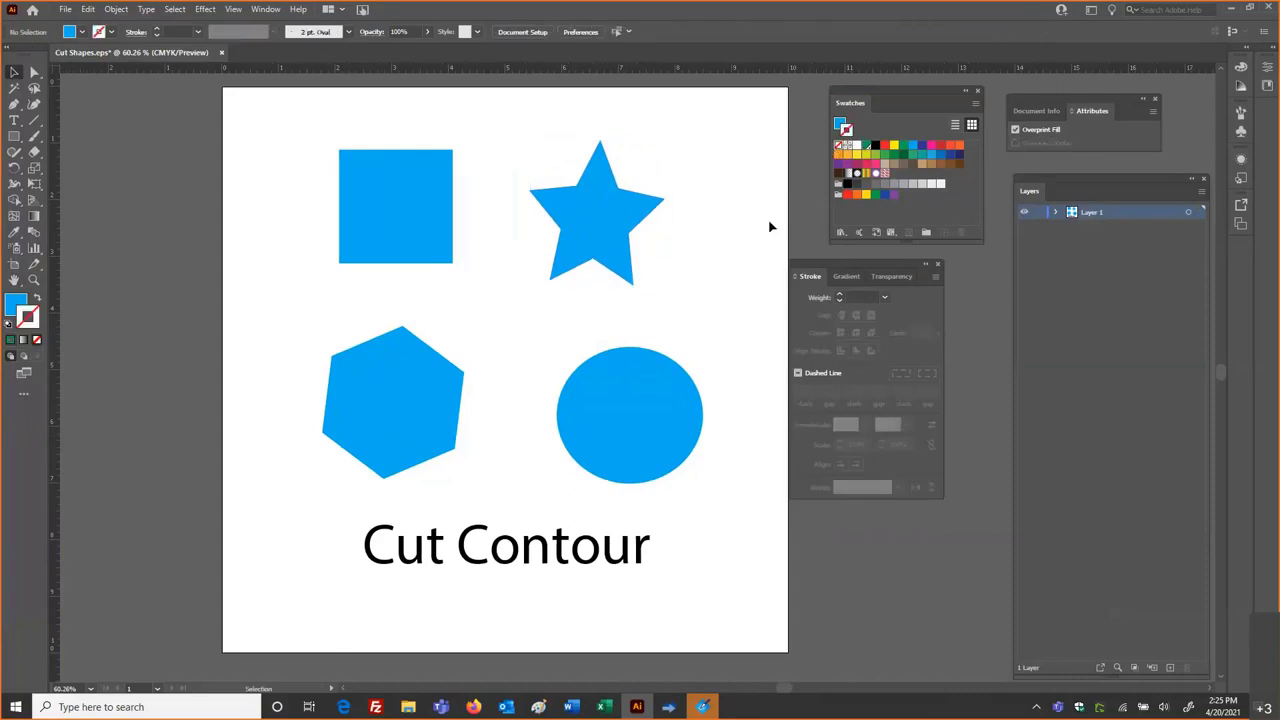
Copy the blue square, star, hexagon and circle together and paste the duplicates in place over the originals
{"action": "left_click", "coordinate": [839, 124]}
{"action": "left_click", "coordinate": [385, 237]}
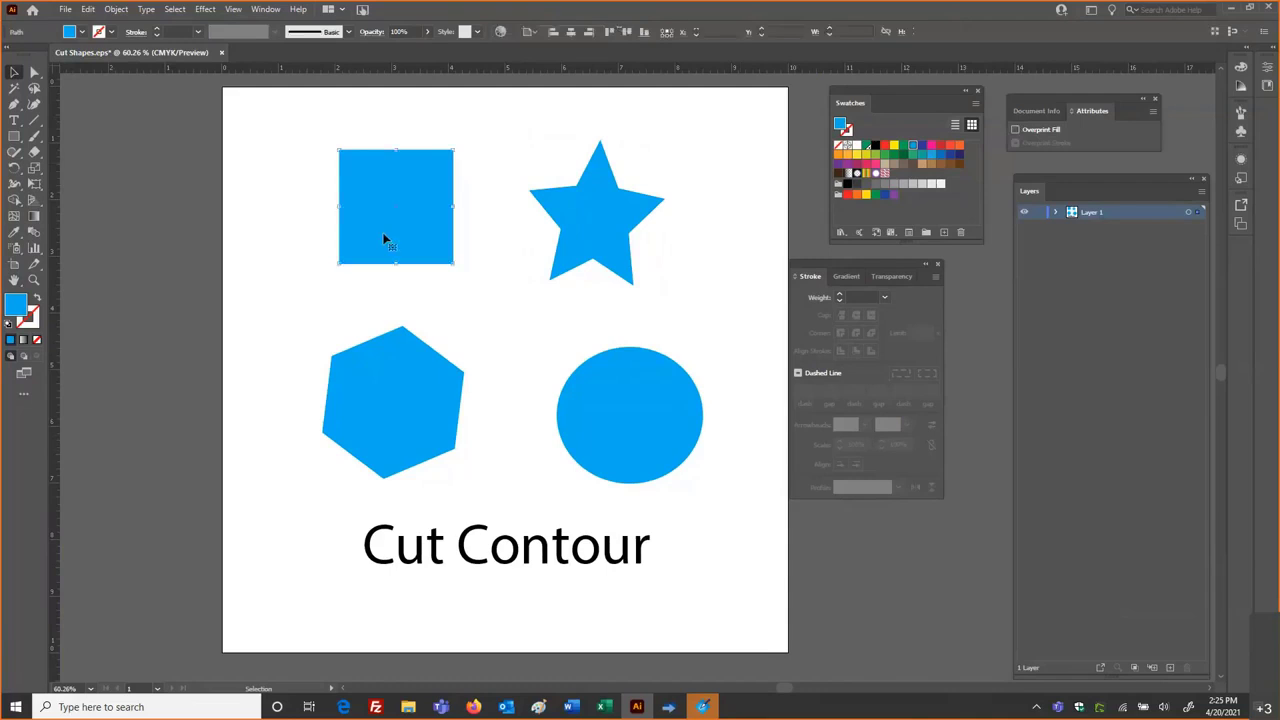
{"action": "left_click", "coordinate": [620, 237], "text": "shift"}
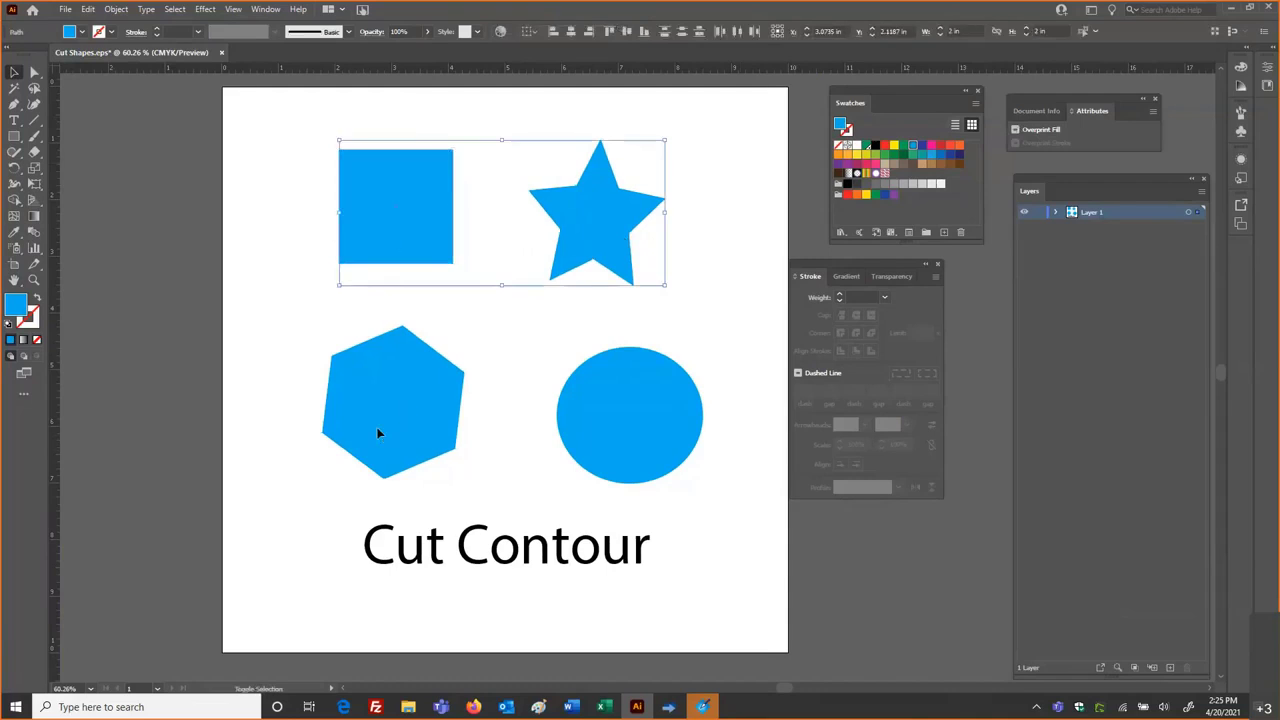
{"action": "left_click", "coordinate": [382, 428], "text": "shift"}
{"action": "left_click", "coordinate": [594, 430], "text": "shift"}
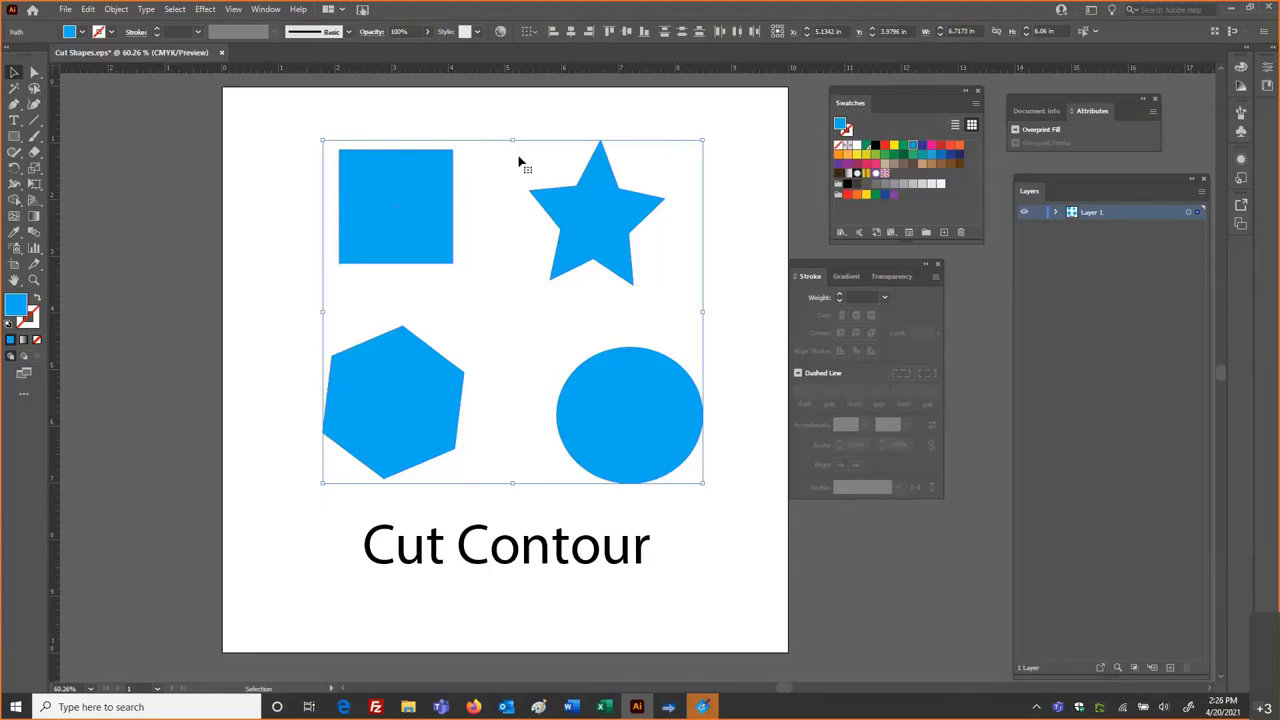
{"action": "left_click", "coordinate": [88, 9]}
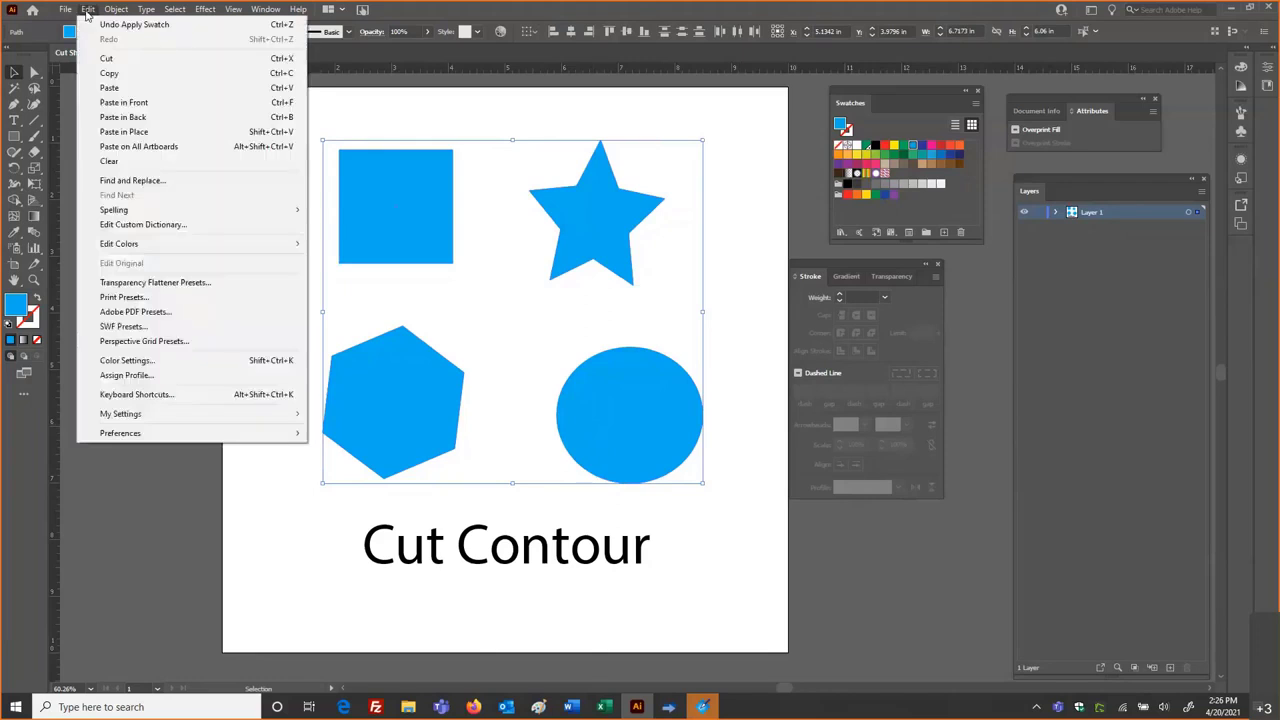
{"action": "left_click", "coordinate": [105, 74]}
{"action": "left_click", "coordinate": [236, 141]}
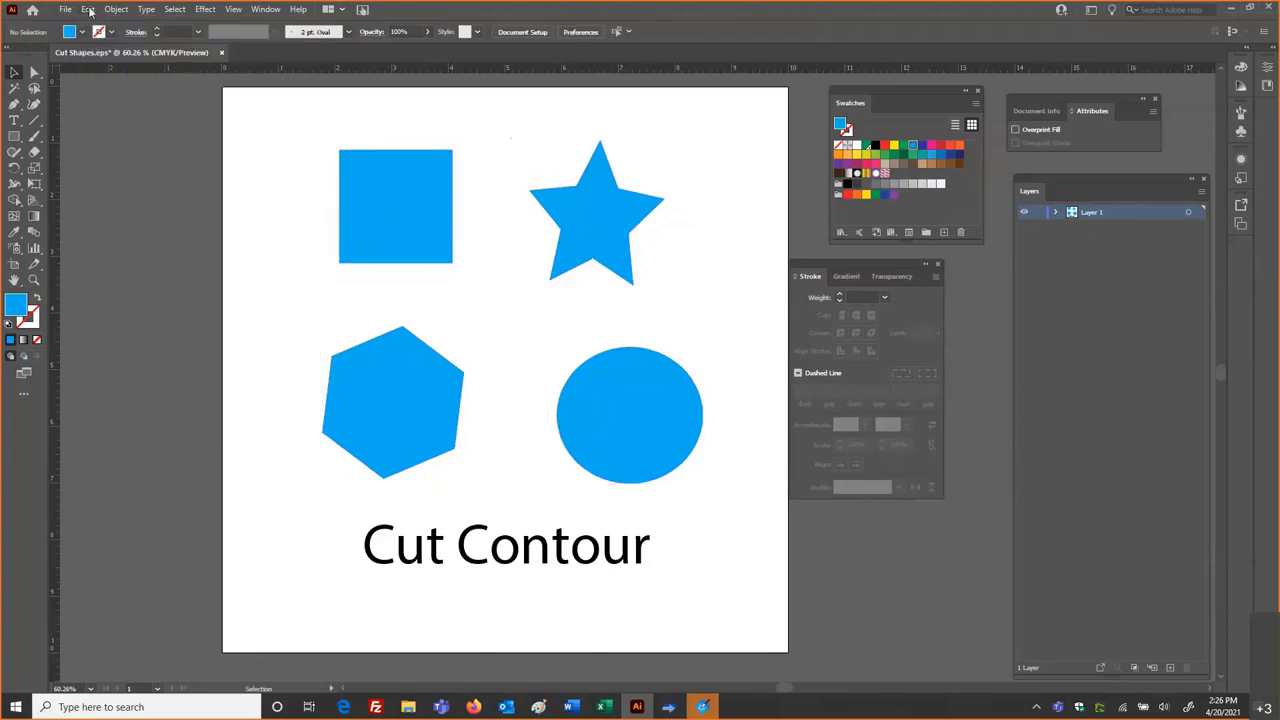
{"action": "left_click", "coordinate": [88, 9]}
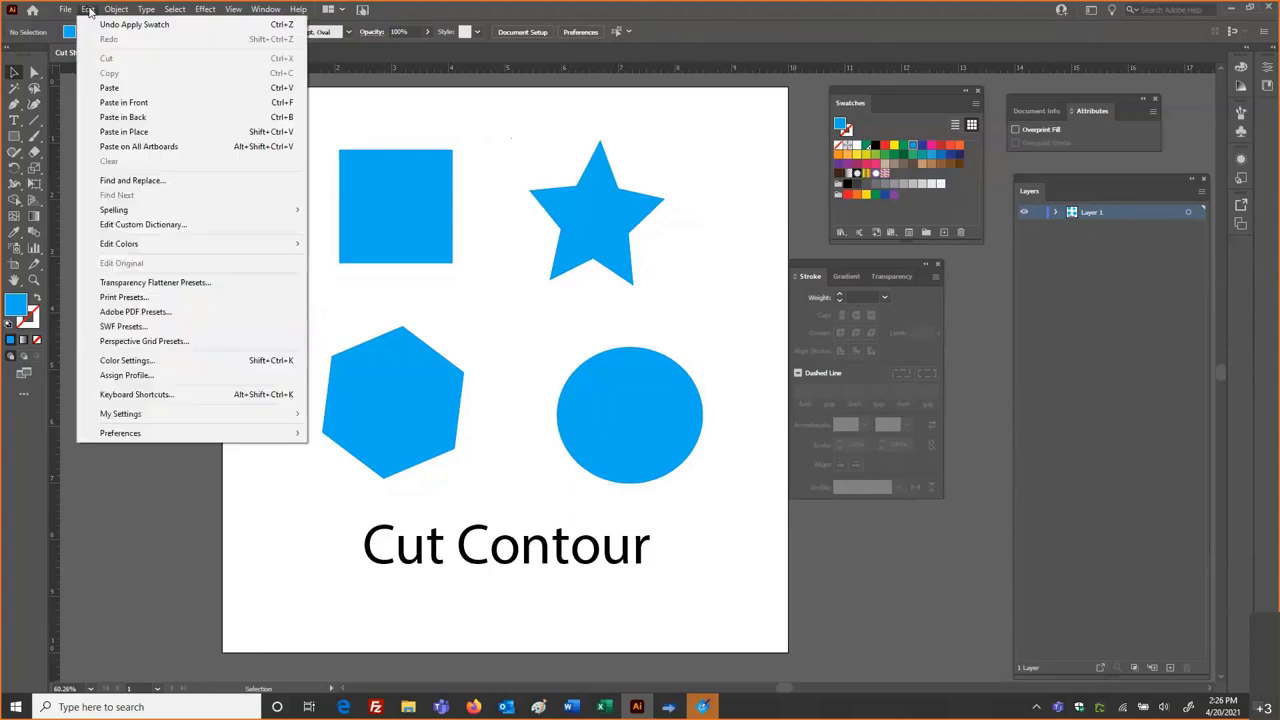
{"action": "left_click", "coordinate": [120, 132]}
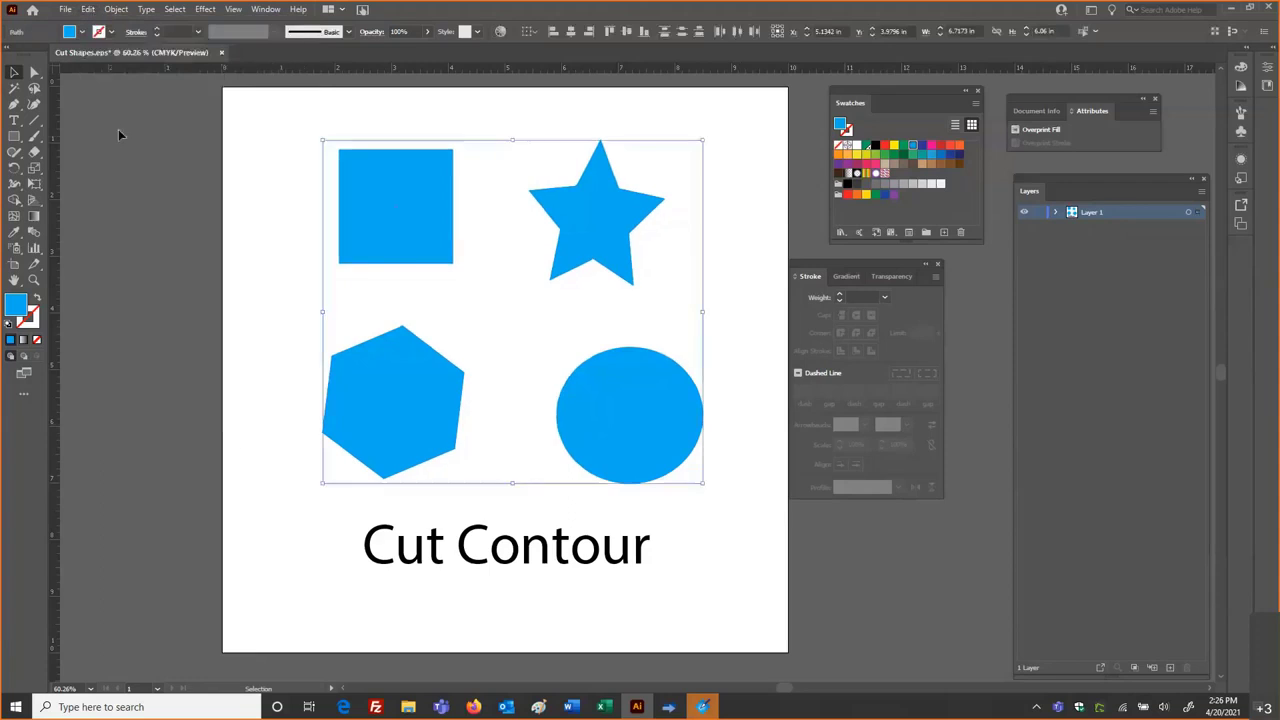
{"action": "left_click", "coordinate": [259, 207]}
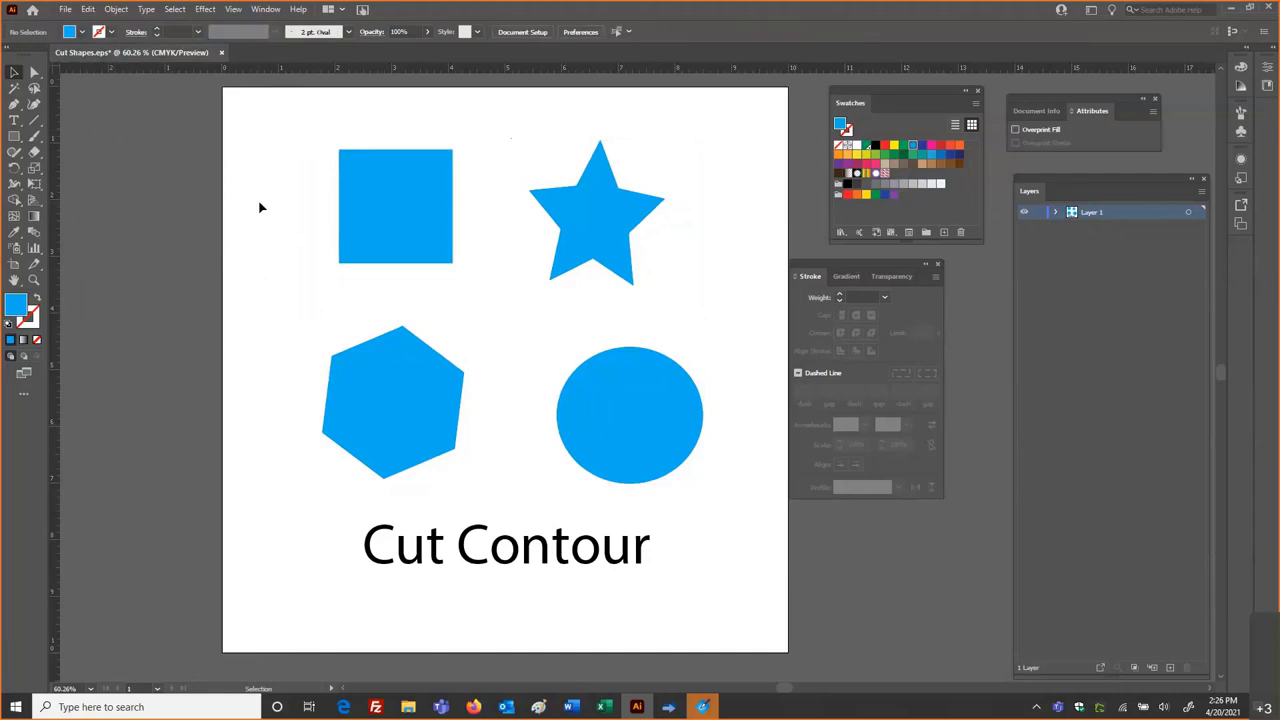
Fill the pasted square, star, hexagon and circle with the green CutContour spot swatch, and deselect them
{"action": "left_click", "coordinate": [354, 178]}
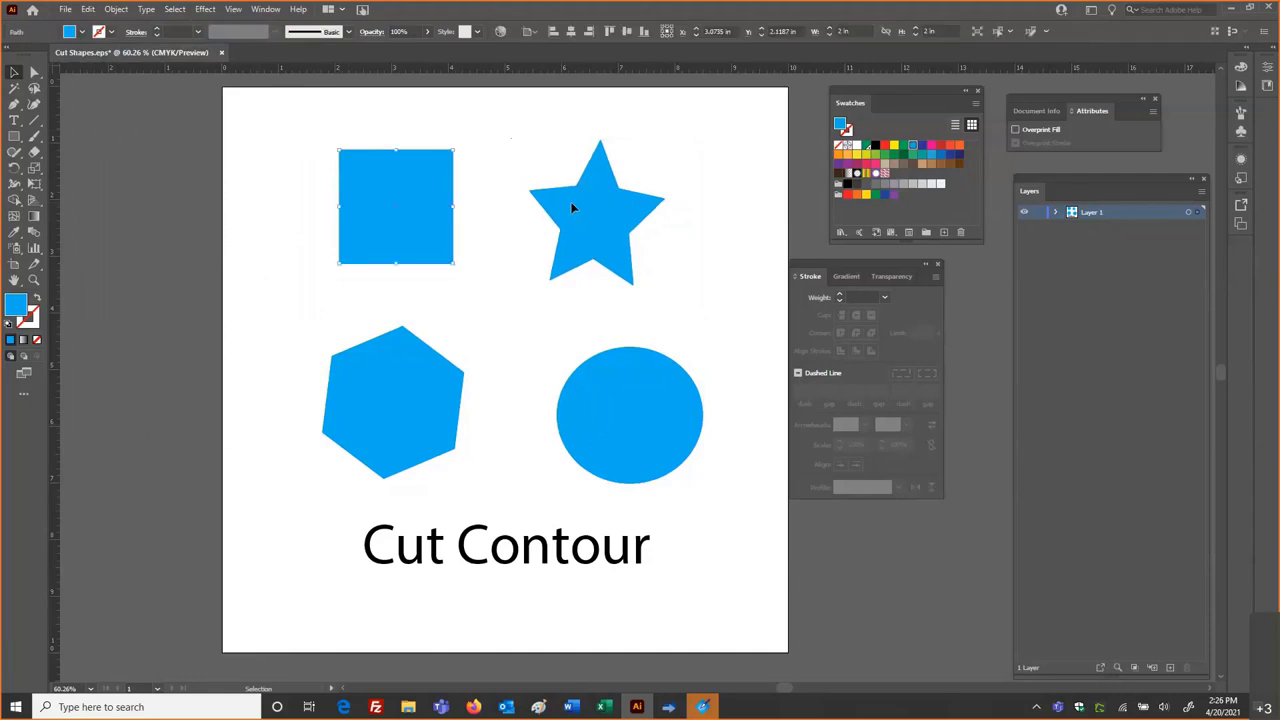
{"action": "left_click", "coordinate": [572, 207], "text": "shift"}
{"action": "left_click", "coordinate": [409, 357], "text": "shift"}
{"action": "left_click", "coordinate": [623, 403], "text": "shift"}
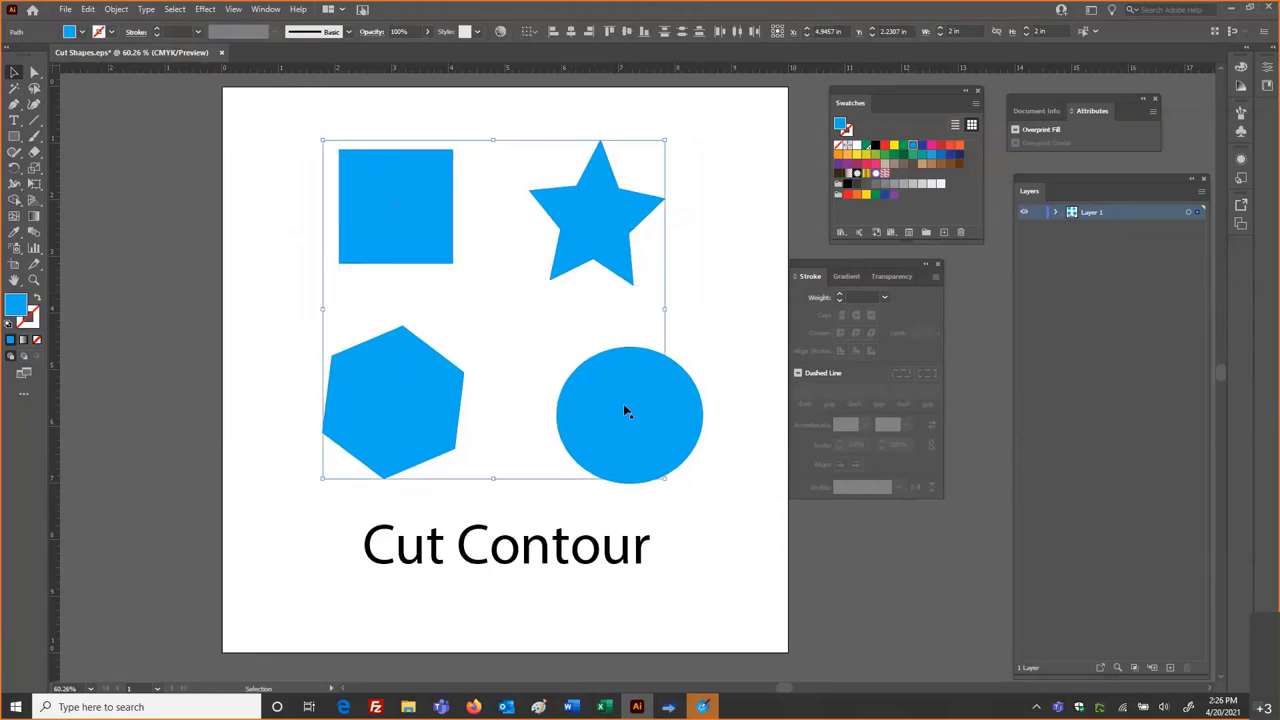
{"action": "left_click", "coordinate": [571, 377], "text": "shift"}
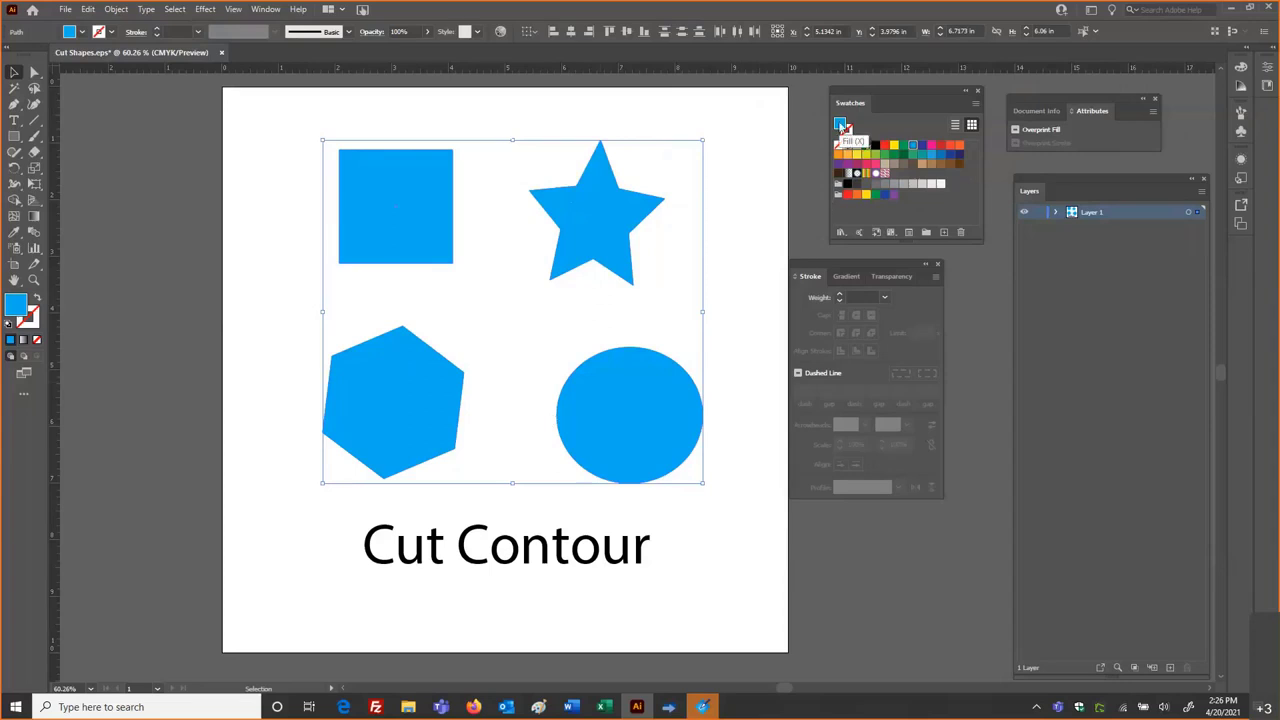
{"action": "left_click", "coordinate": [866, 148]}
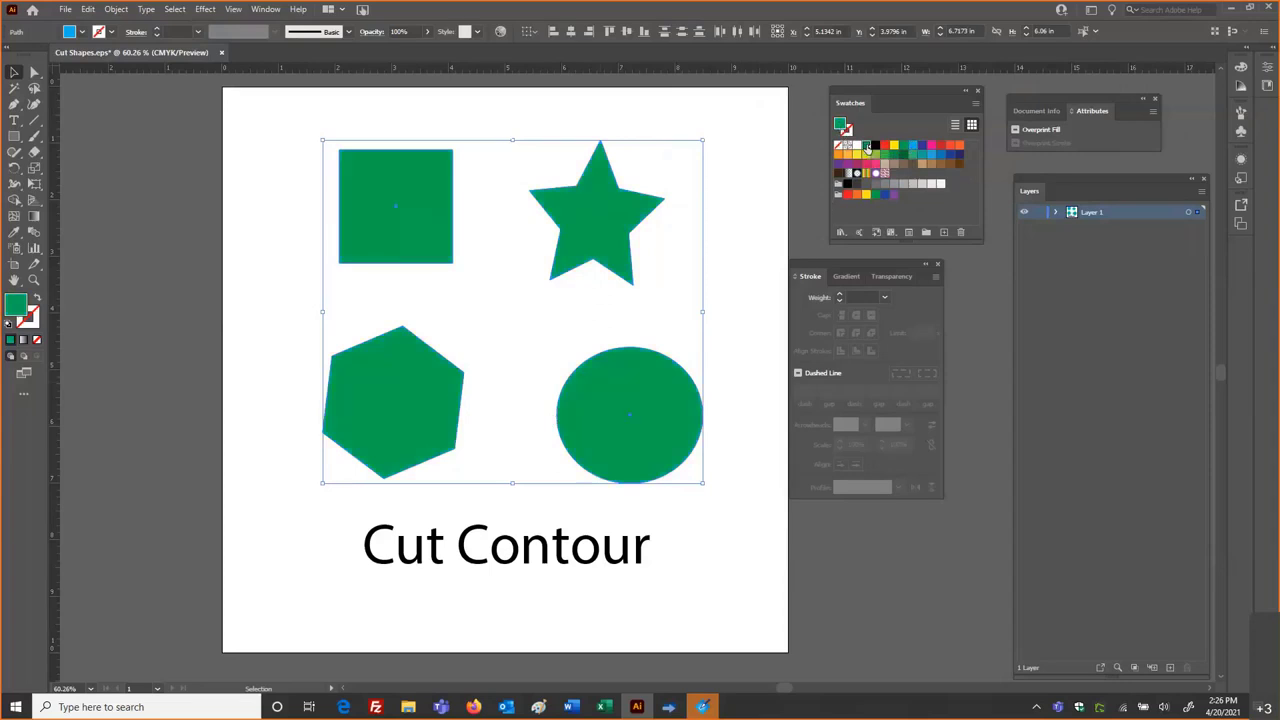
{"action": "left_click", "coordinate": [763, 150]}
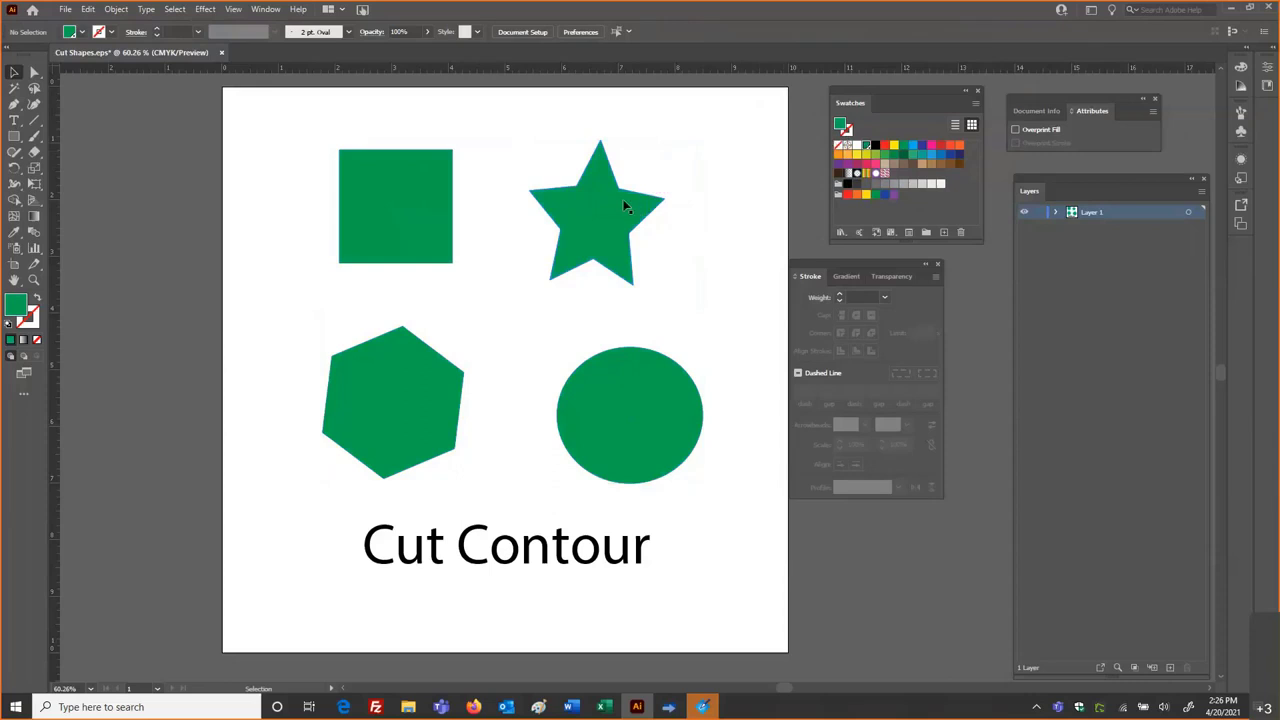
Move the green star and the green square aside to check the shapes beneath, undoing each move
{"action": "left_click_drag", "start_coordinate": [609, 202], "coordinate": [669, 175]}
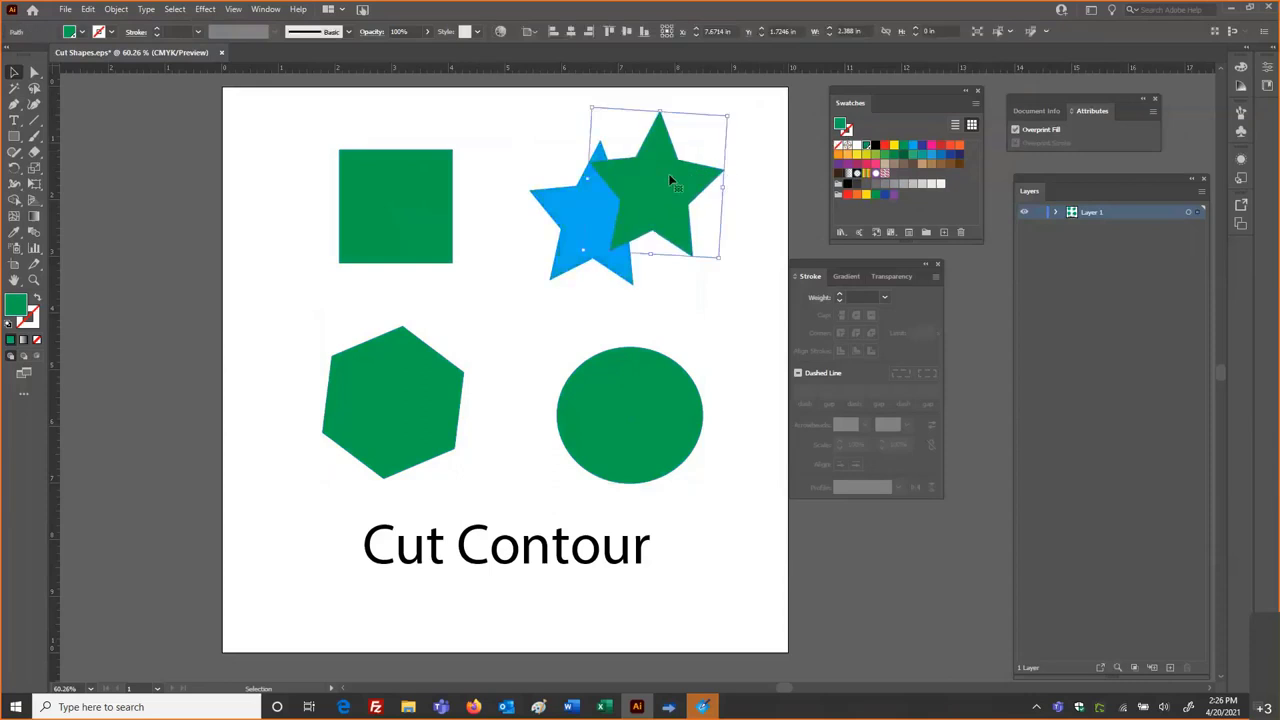
{"action": "key", "text": "ctrl+z"}
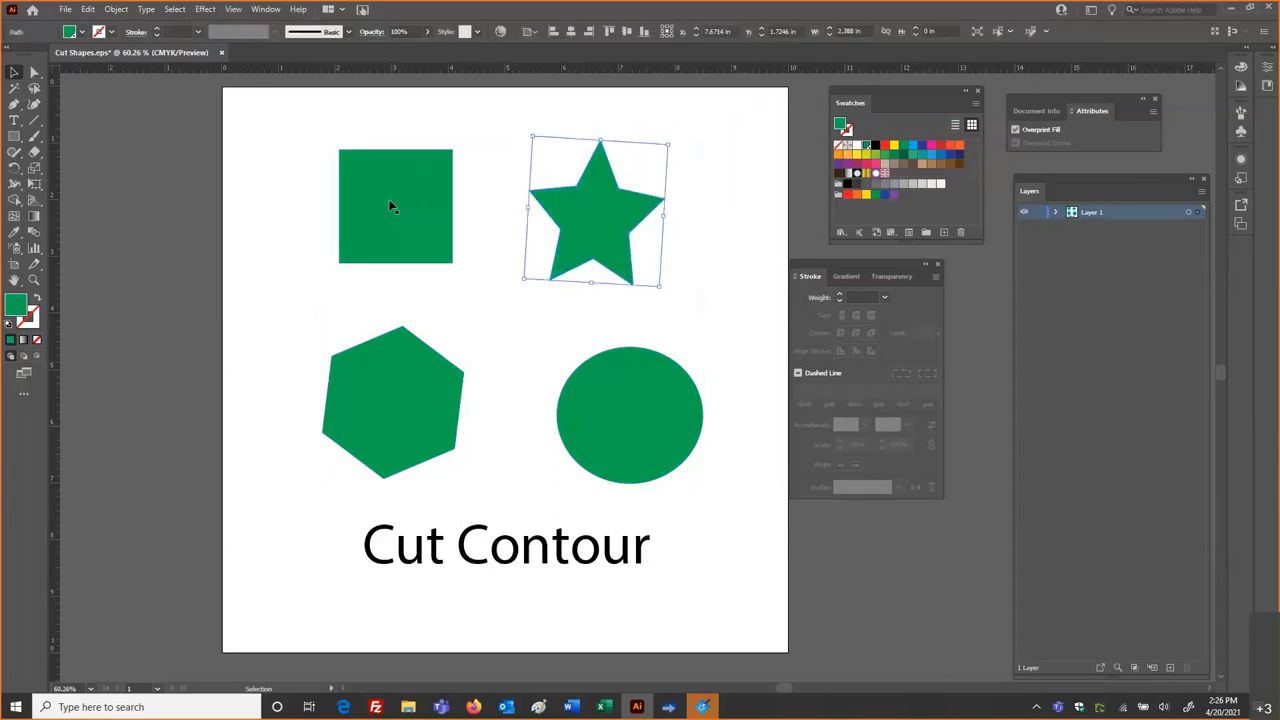
{"action": "left_click", "coordinate": [358, 220]}
{"action": "left_click_drag", "start_coordinate": [358, 220], "coordinate": [297, 184]}
{"action": "key", "text": "ctrl+z"}
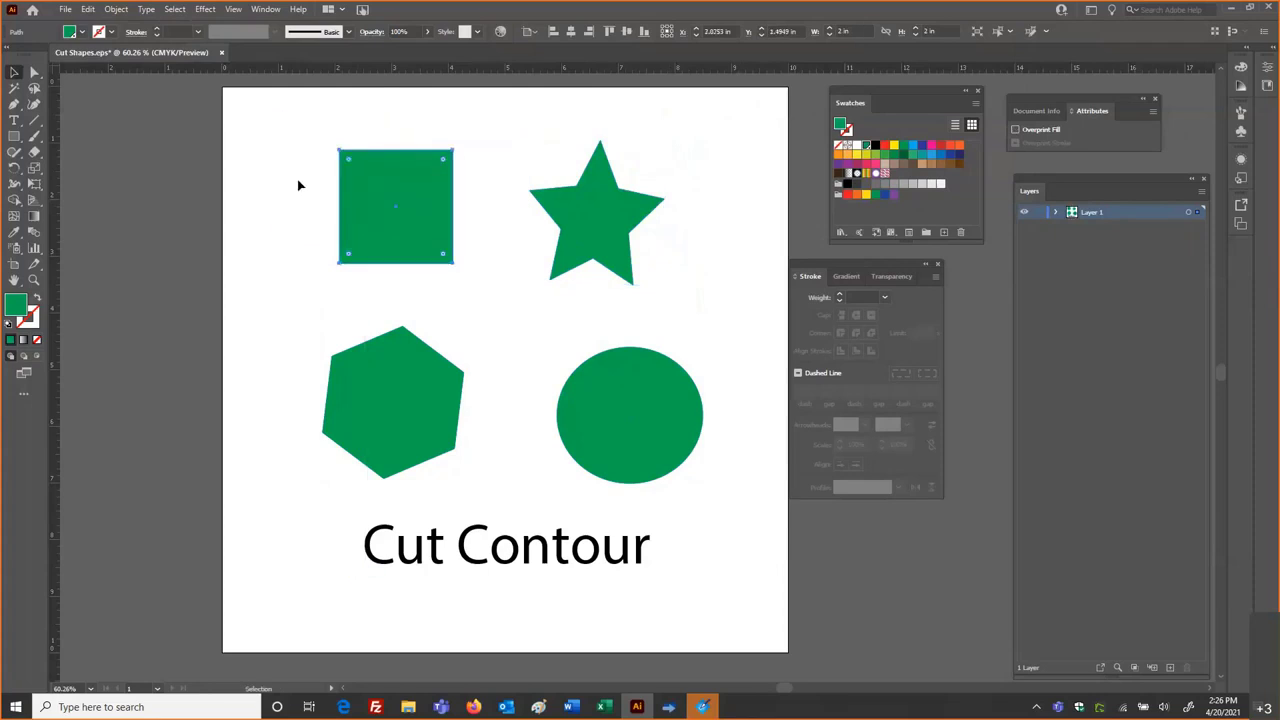
{"action": "left_click", "coordinate": [298, 184]}
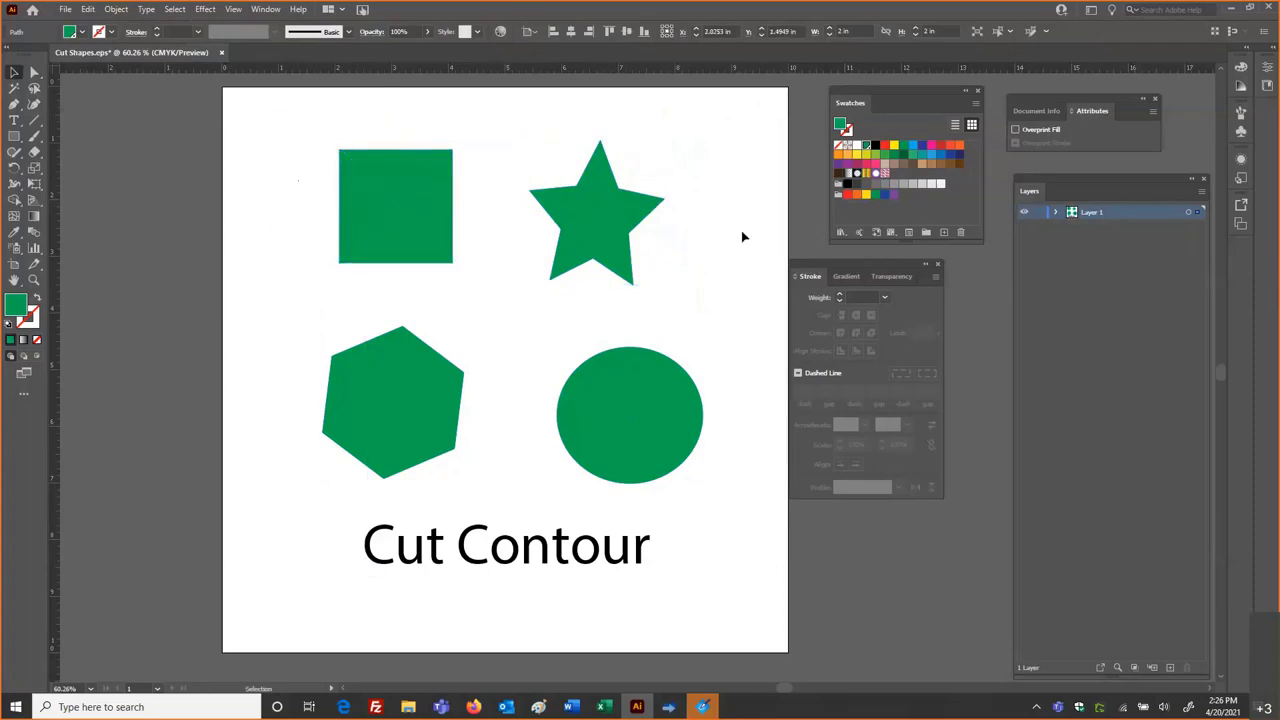
Expand Layer 1 to list its objects and create a new layer named CutContour
{"action": "left_click", "coordinate": [1056, 212]}
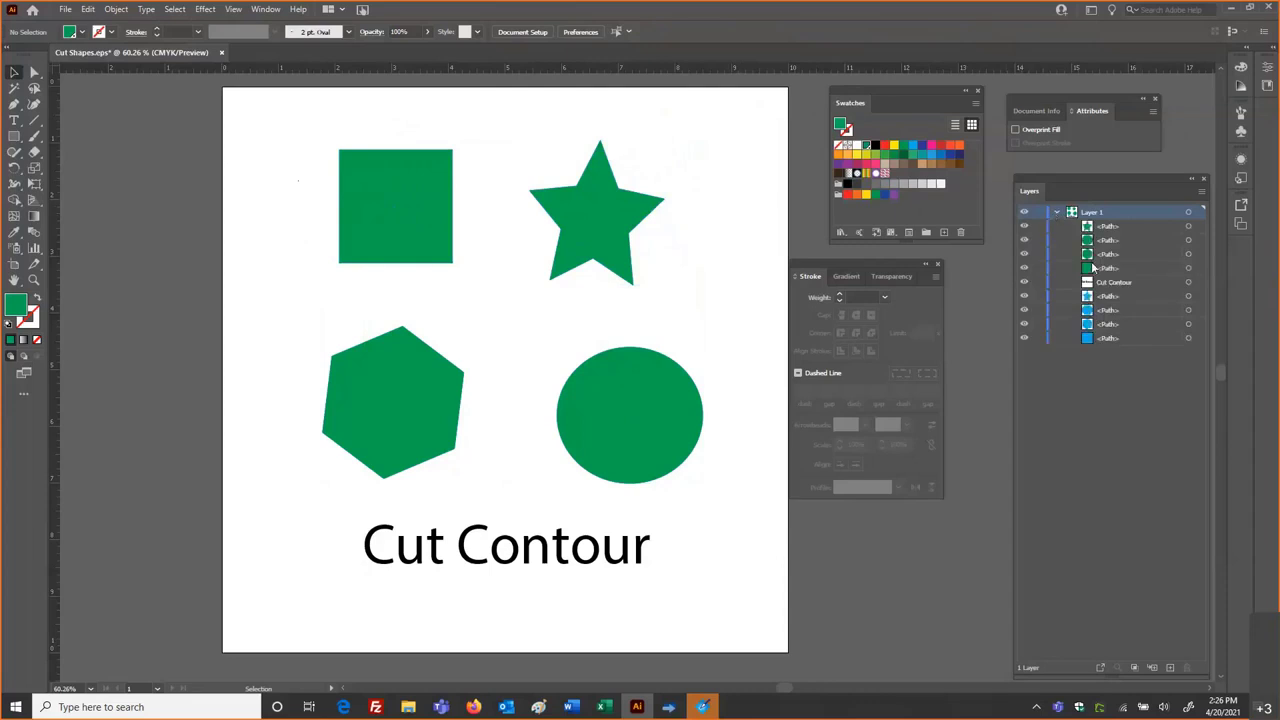
{"action": "left_click", "coordinate": [1202, 192]}
{"action": "left_click", "coordinate": [1168, 197]}
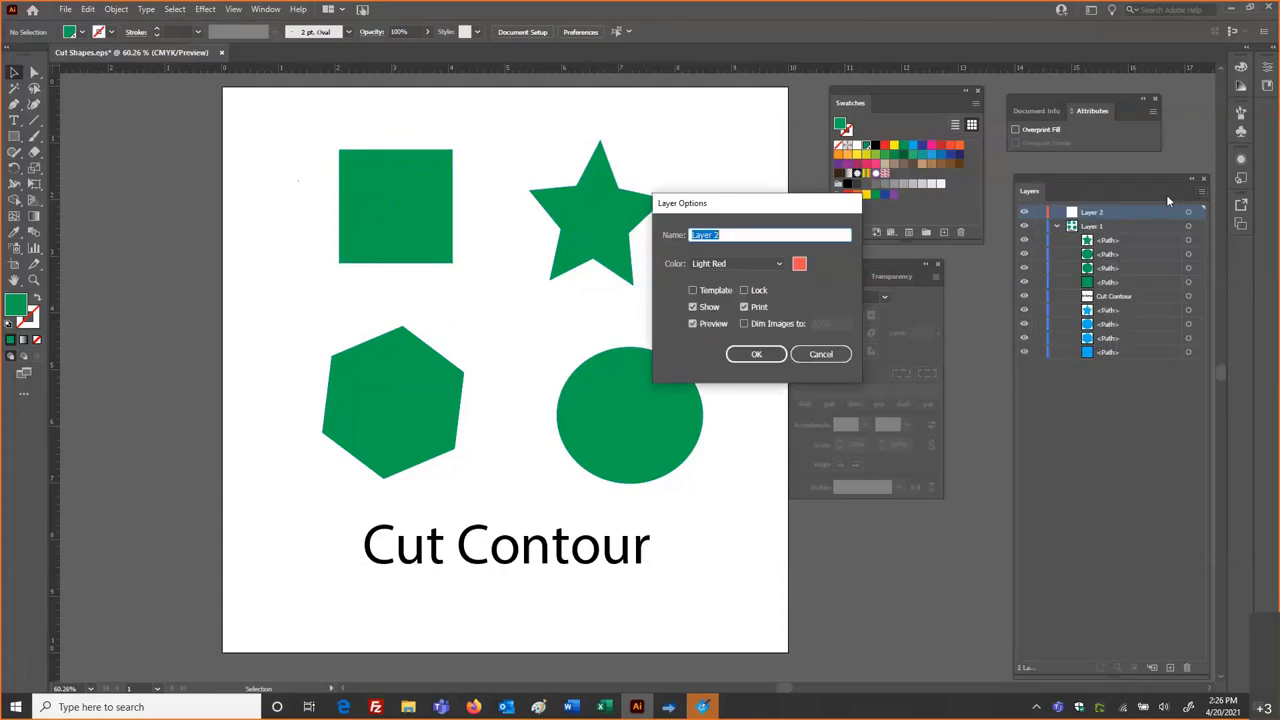
{"action": "type", "text": "CutConout"}
{"action": "key", "text": "BackSpace"}
{"action": "key", "text": "BackSpace"}
{"action": "key", "text": "BackSpace"}
{"action": "key", "text": "BackSpace"}
{"action": "type", "text": "ntour"}
{"action": "left_click", "coordinate": [735, 354]}
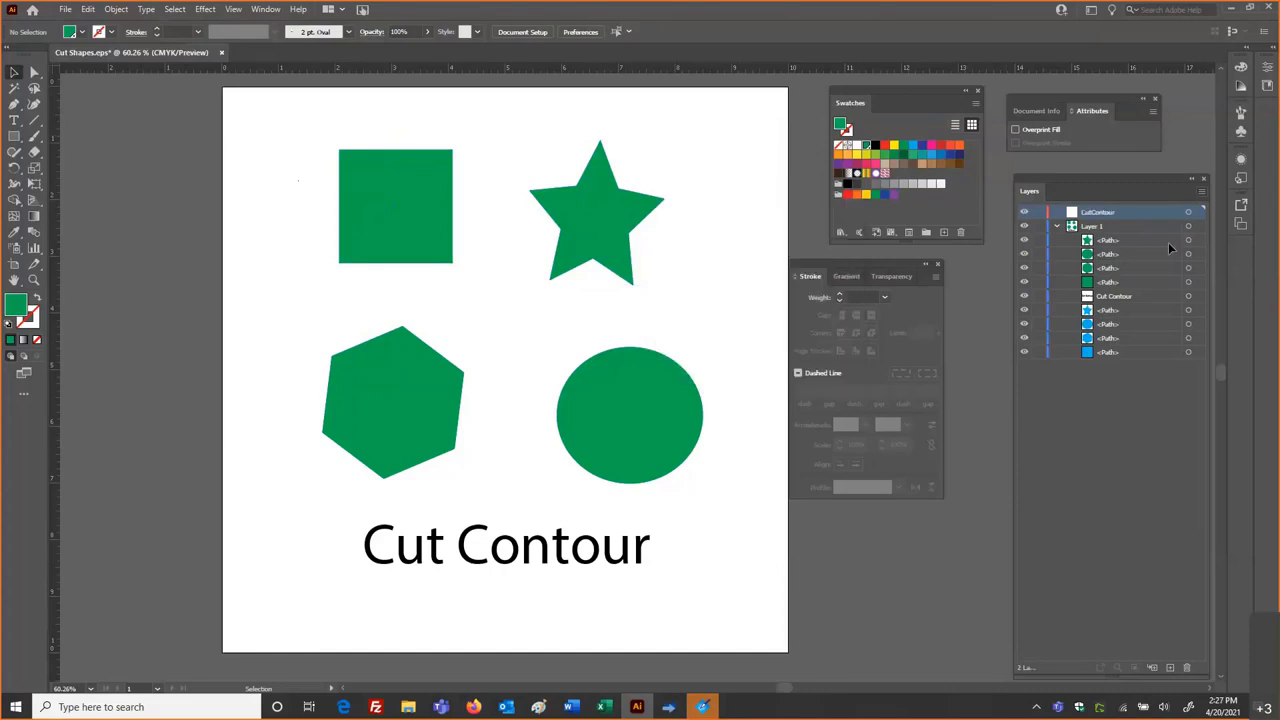
Move the four green paths from Layer 1 into the CutContour layer and expand that layer
{"action": "left_click", "coordinate": [1114, 240]}
{"action": "left_click", "coordinate": [1110, 283], "text": "shift"}
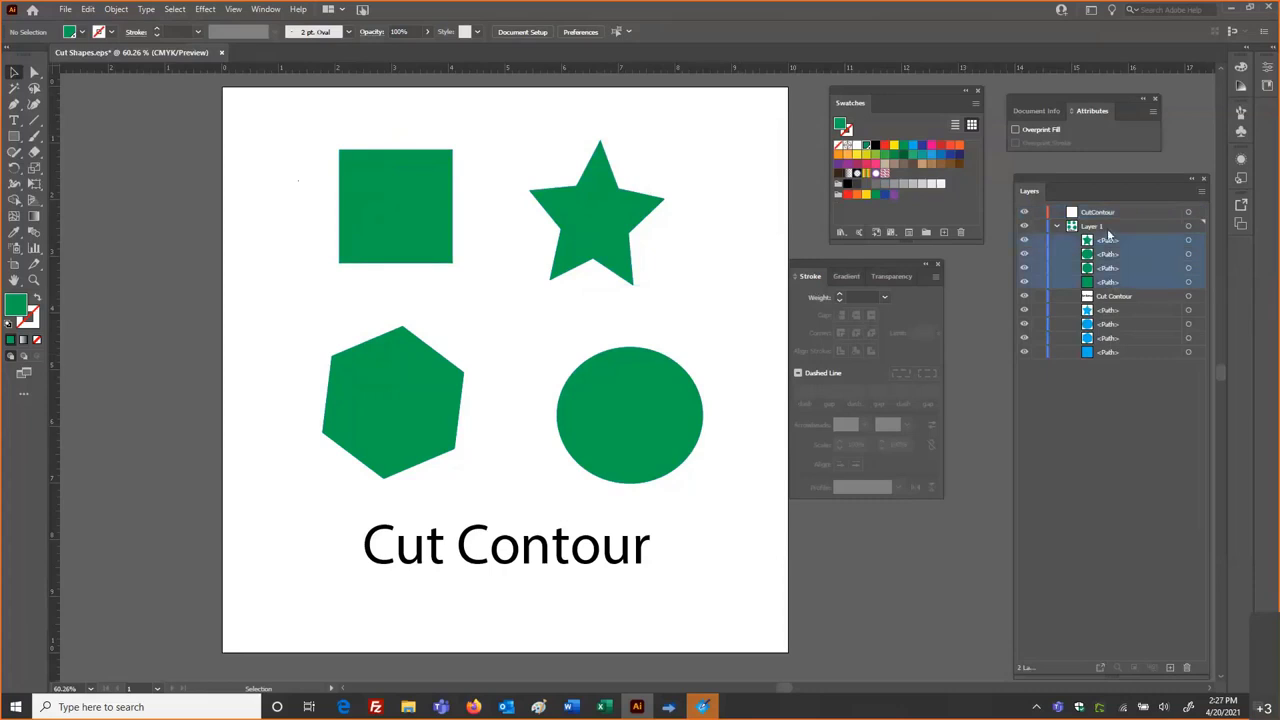
{"action": "left_click_drag", "start_coordinate": [1106, 246], "coordinate": [1060, 214]}
{"action": "left_click", "coordinate": [1055, 213]}
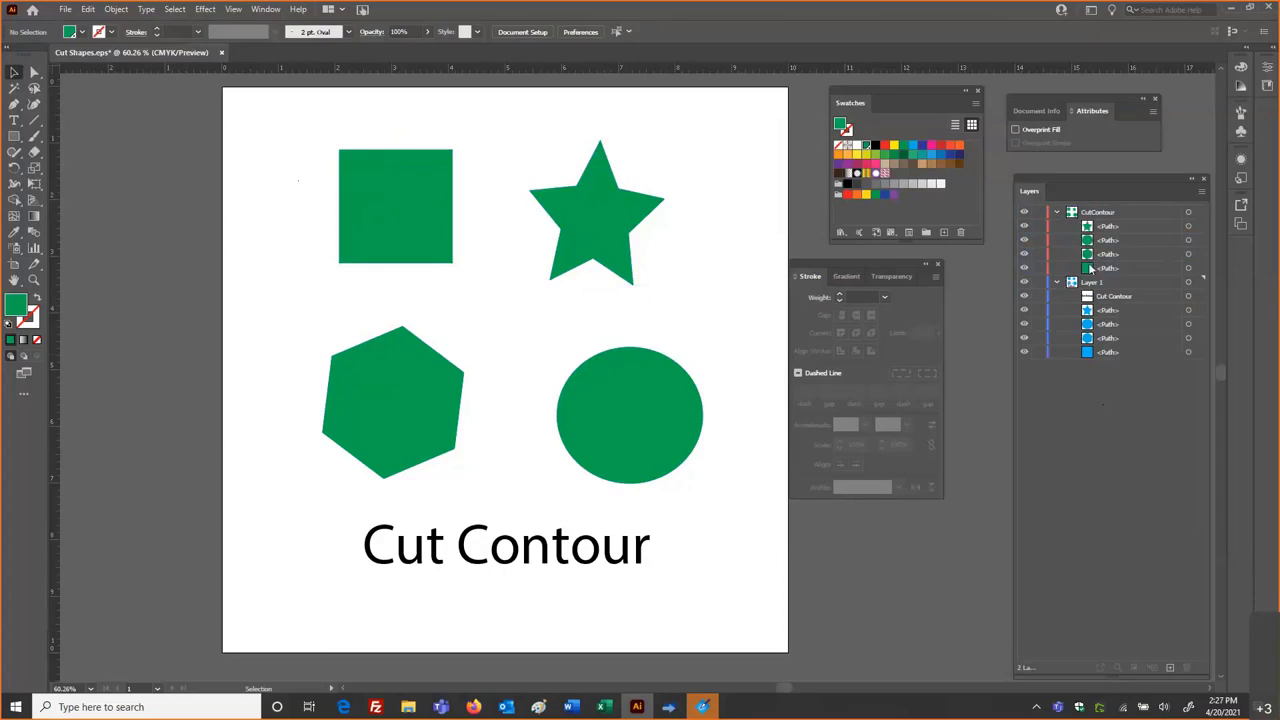
Toggle the visibility of the CutContour layer off and on to compare the cut shapes with the printed artwork
{"action": "left_click", "coordinate": [1024, 213]}
{"action": "left_click", "coordinate": [1024, 214]}
{"action": "left_click", "coordinate": [1024, 214]}
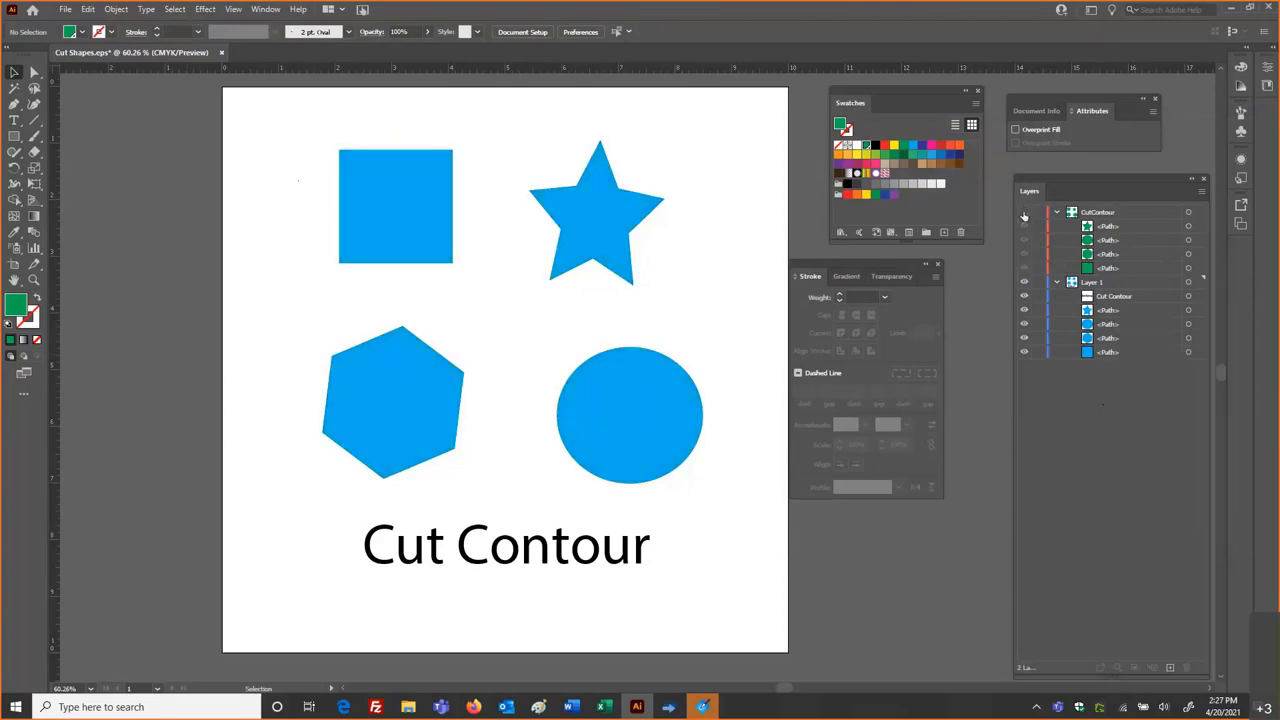
{"action": "left_click", "coordinate": [1024, 214]}
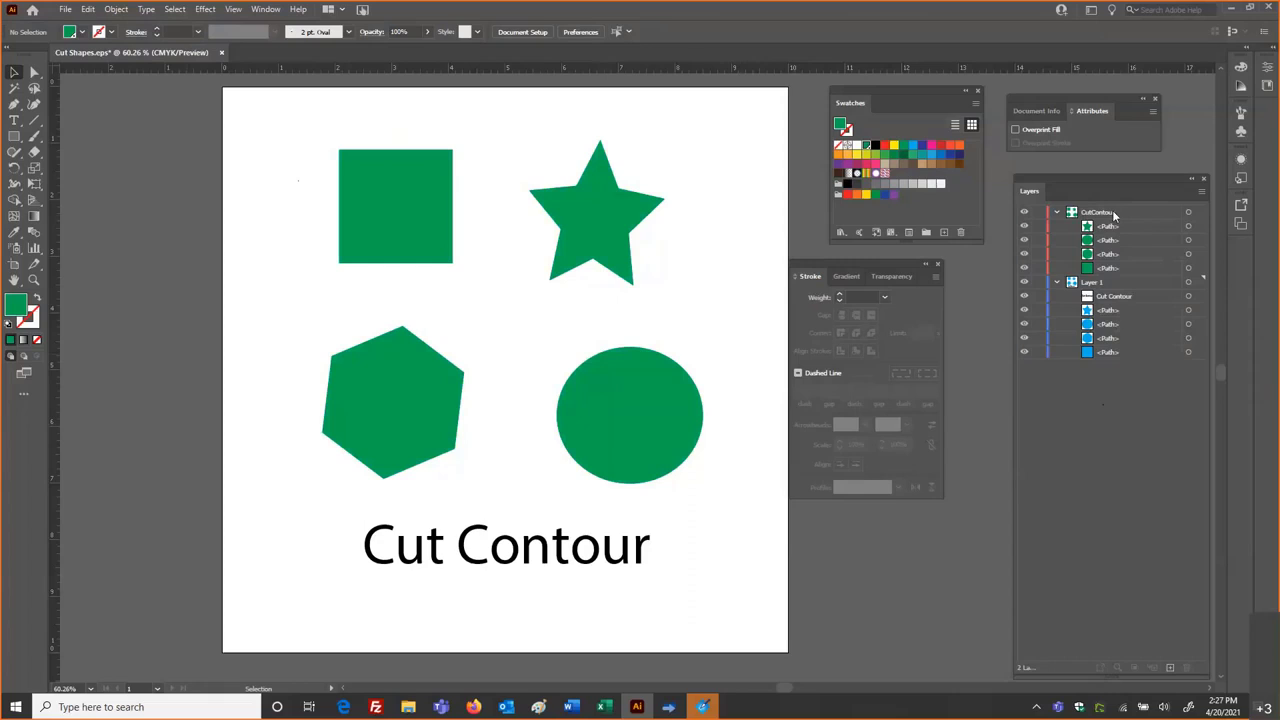
Switch to Thrive CUT-Server, review the CutContour entry in the Graphtec FC8600 cut layer settings, and return to Illustrator
{"action": "left_click", "coordinate": [705, 707]}
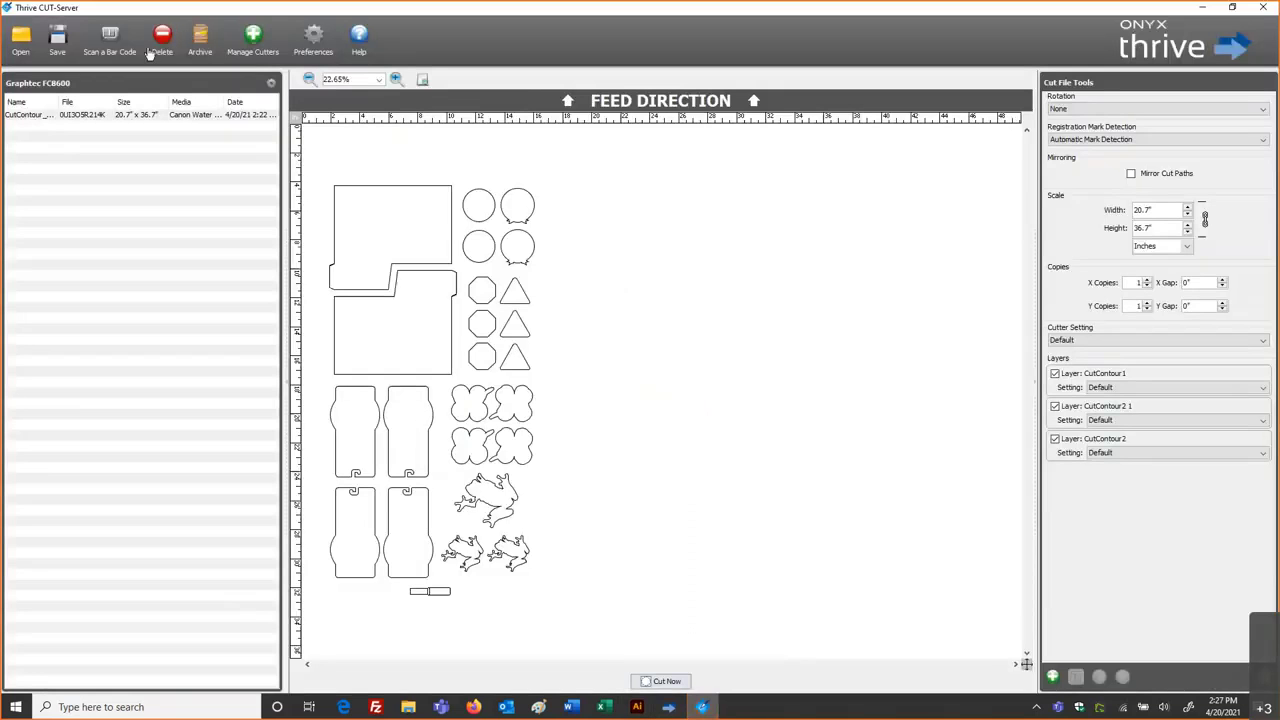
{"action": "left_click", "coordinate": [271, 83]}
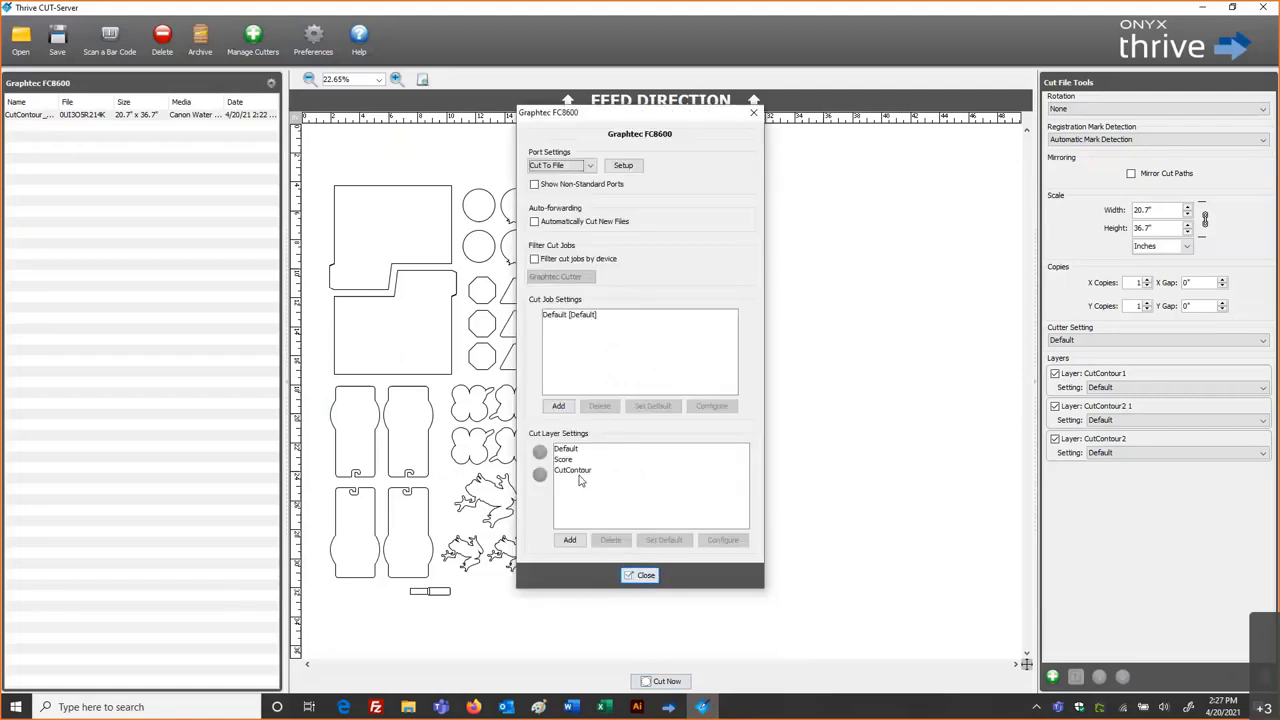
{"action": "left_click", "coordinate": [576, 472]}
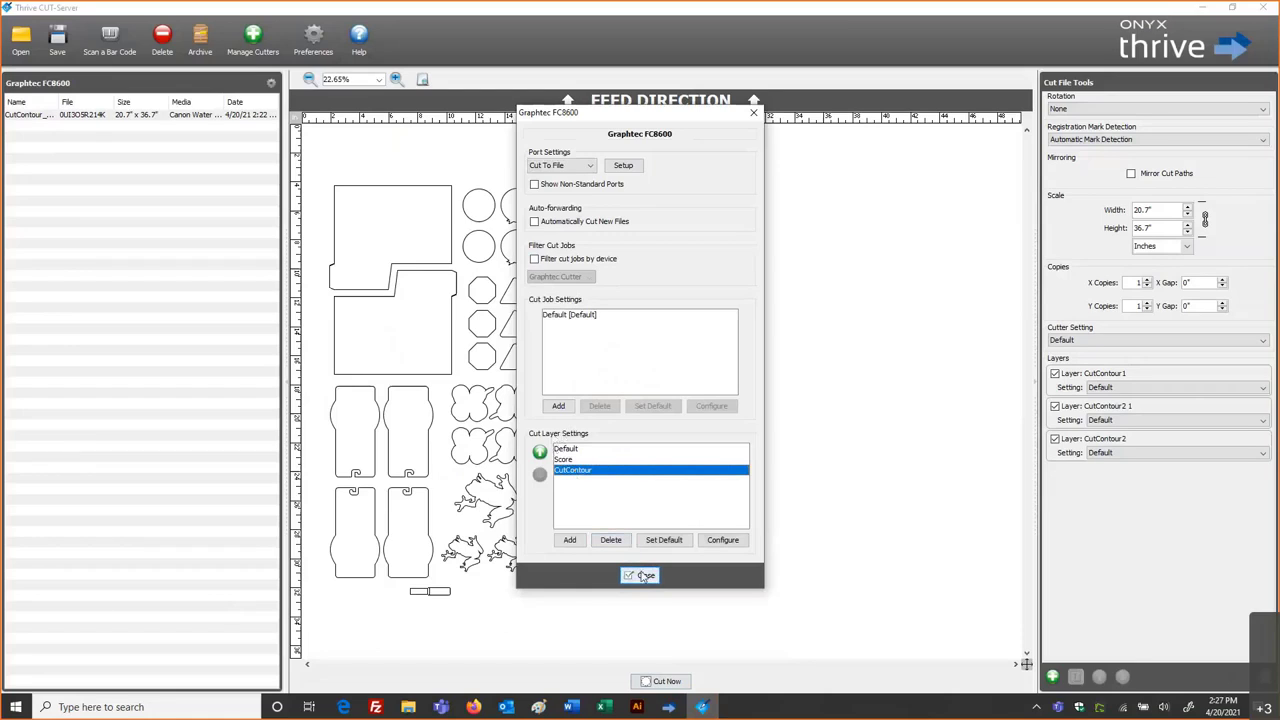
{"action": "left_click", "coordinate": [643, 576]}
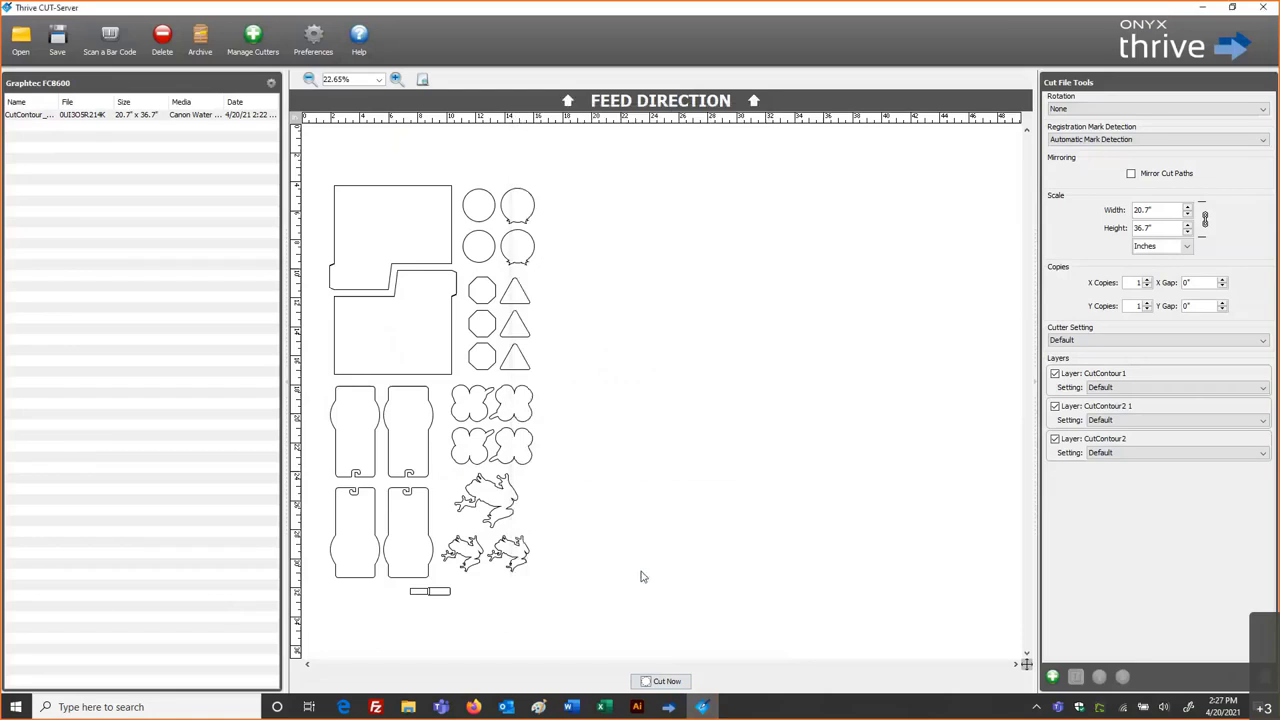
{"action": "left_click", "coordinate": [1203, 8]}
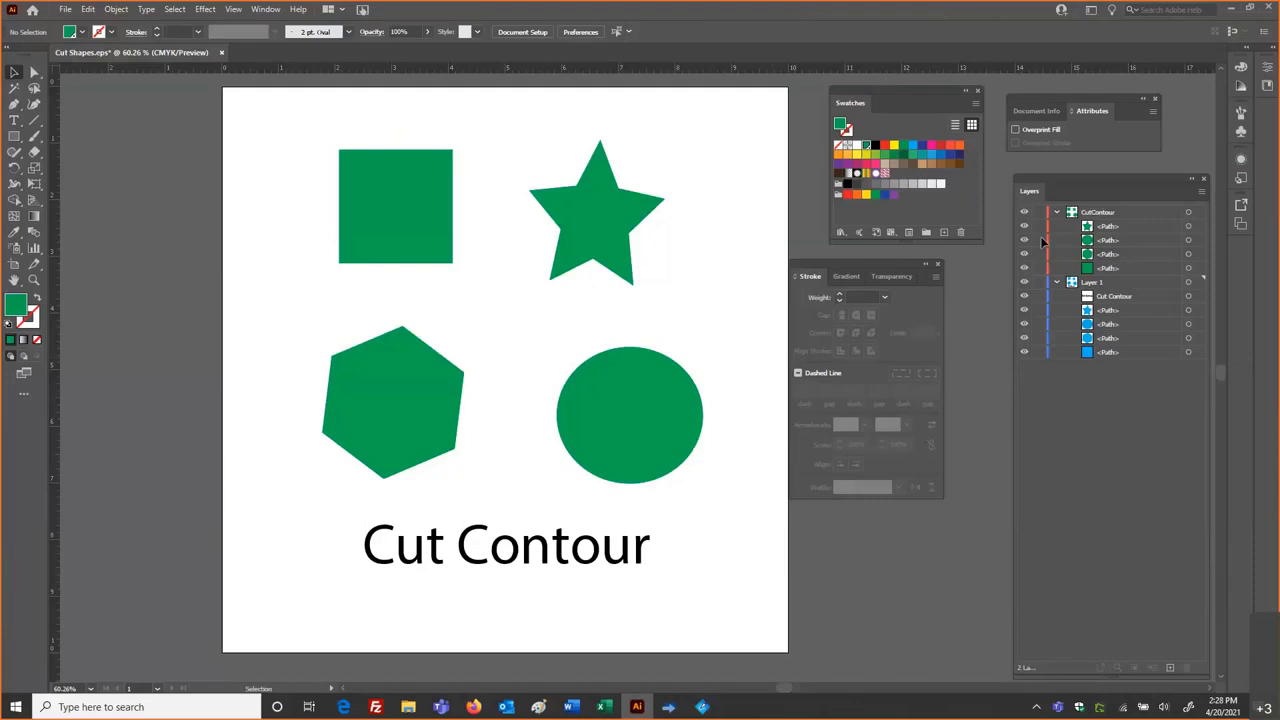
Create a spot swatch named Score with cyan 0%, magenta 98%, yellow 100% and black 0%, and make it the current fill
{"action": "left_click", "coordinate": [976, 103]}
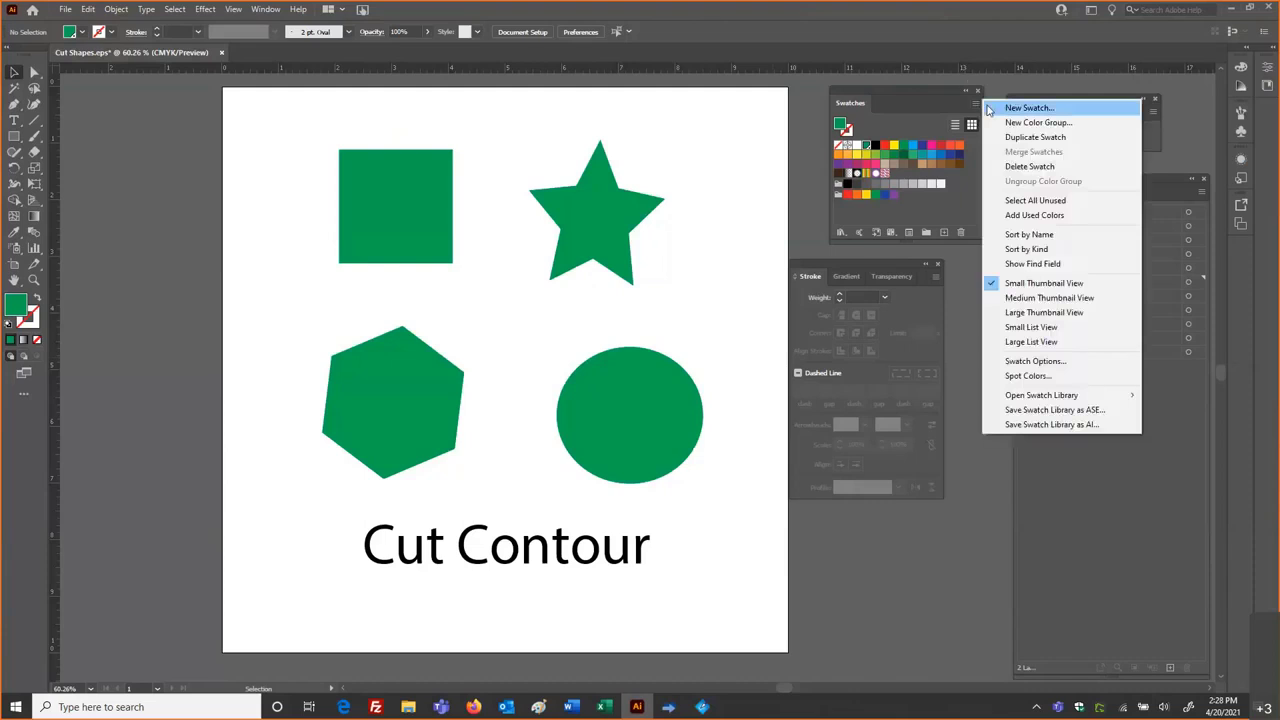
{"action": "left_click", "coordinate": [989, 108]}
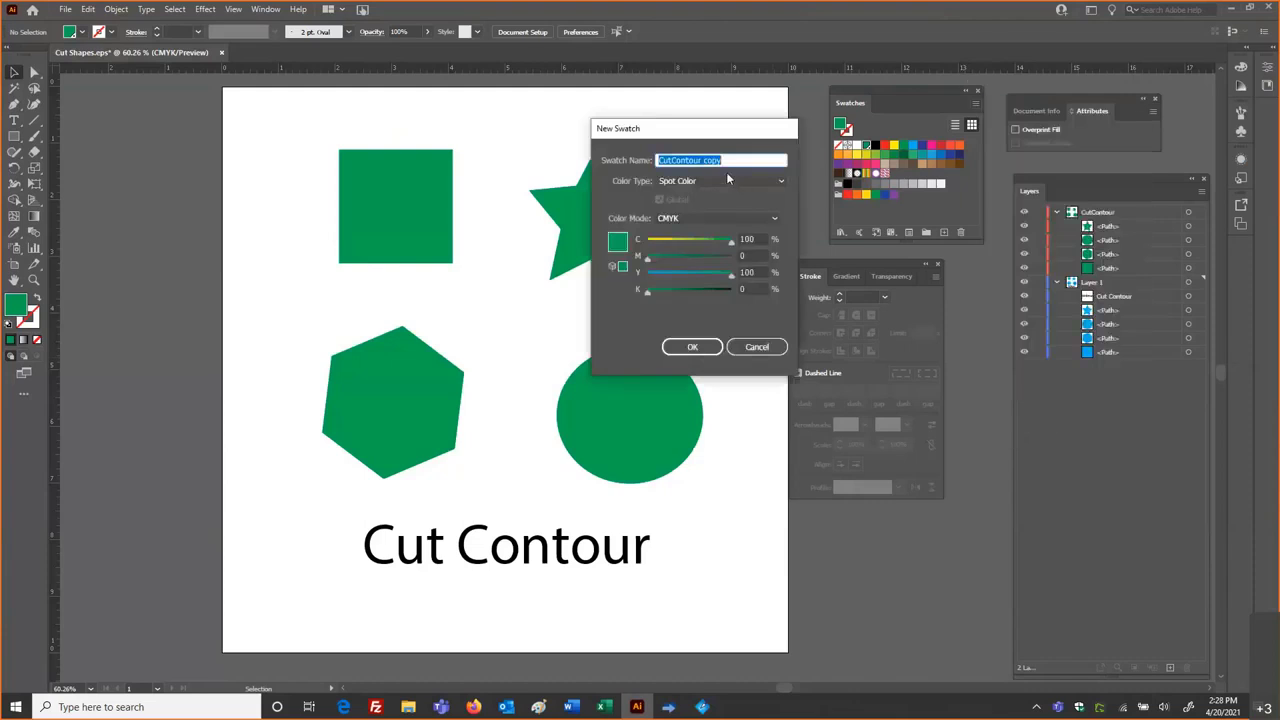
{"action": "type", "text": "Score"}
{"action": "mouse_move", "coordinate": [732, 239]}
{"action": "left_mouse_down"}
{"action": "mouse_move", "coordinate": [628, 238]}
{"action": "mouse_move", "coordinate": [729, 260]}
{"action": "left_mouse_up"}
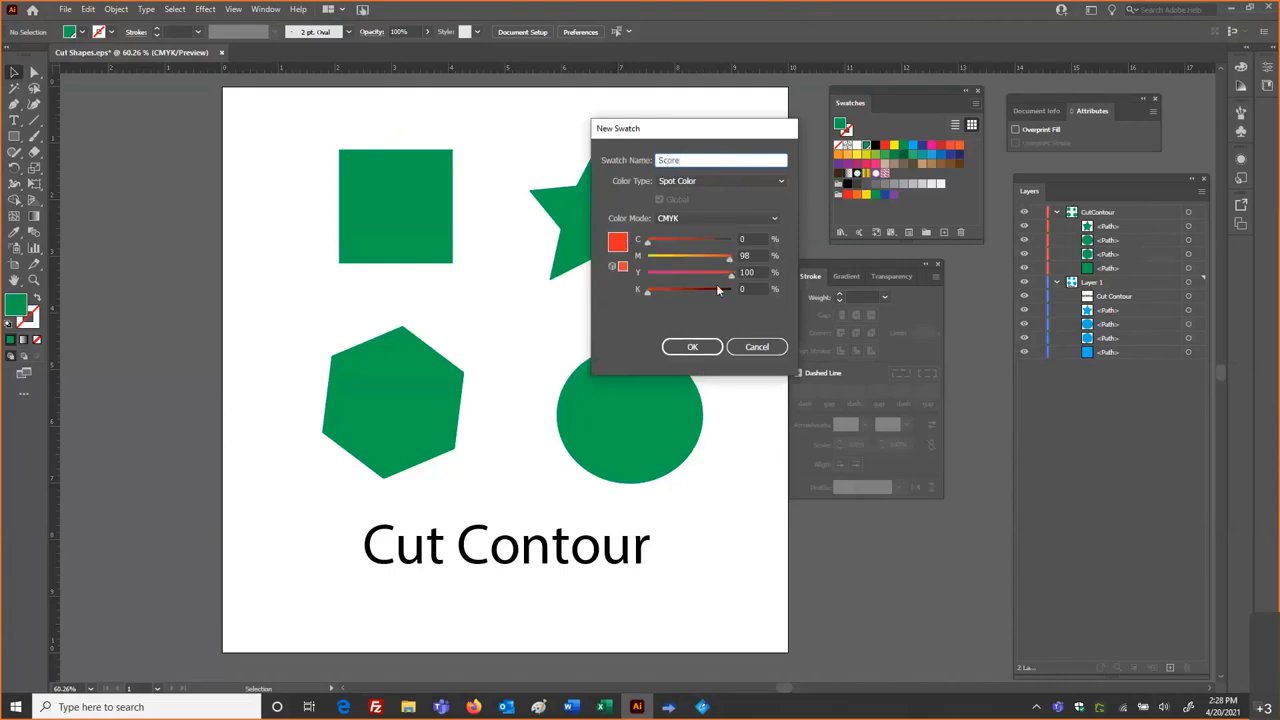
{"action": "double_click", "coordinate": [681, 160]}
{"action": "left_click", "coordinate": [692, 157]}
{"action": "left_click", "coordinate": [712, 346]}
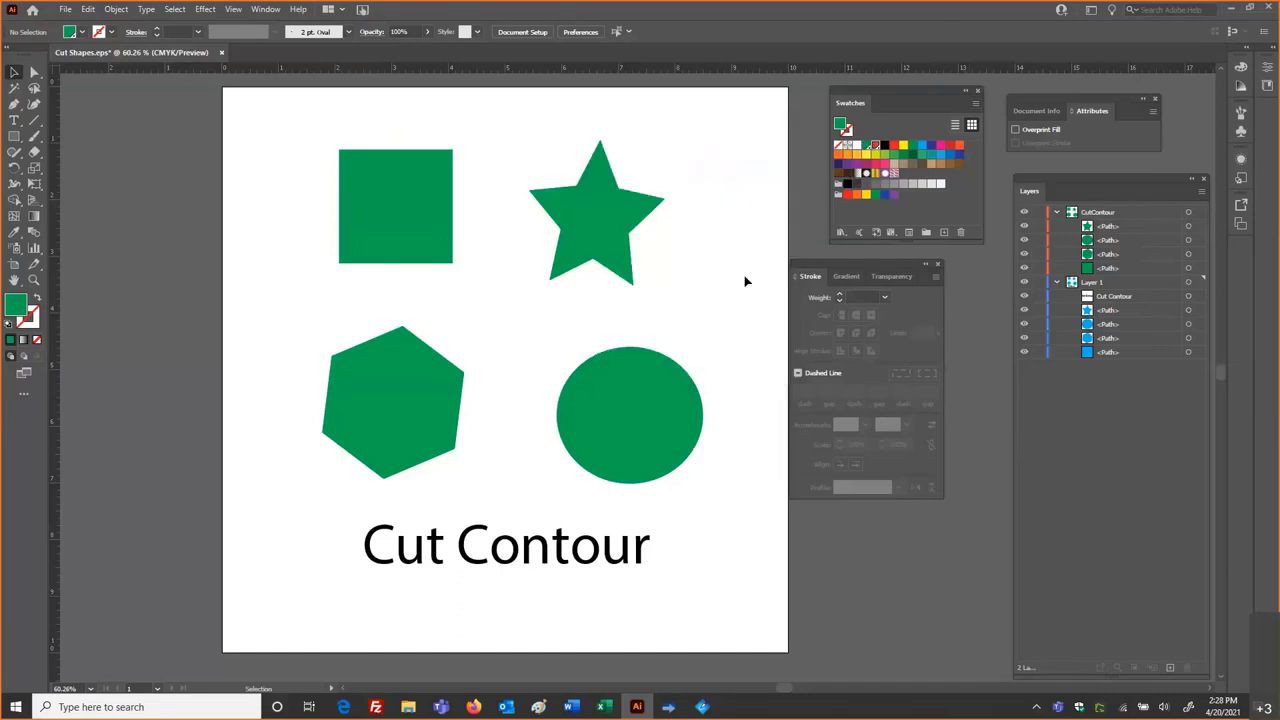
{"action": "left_click", "coordinate": [876, 147]}
Save the artwork as Cut Shapes4202021.eps in the Training_Images Cutting Files folder, accepting the Illustrator 2020 EPS options
{"action": "left_click", "coordinate": [65, 9]}
{"action": "left_click", "coordinate": [93, 147]}
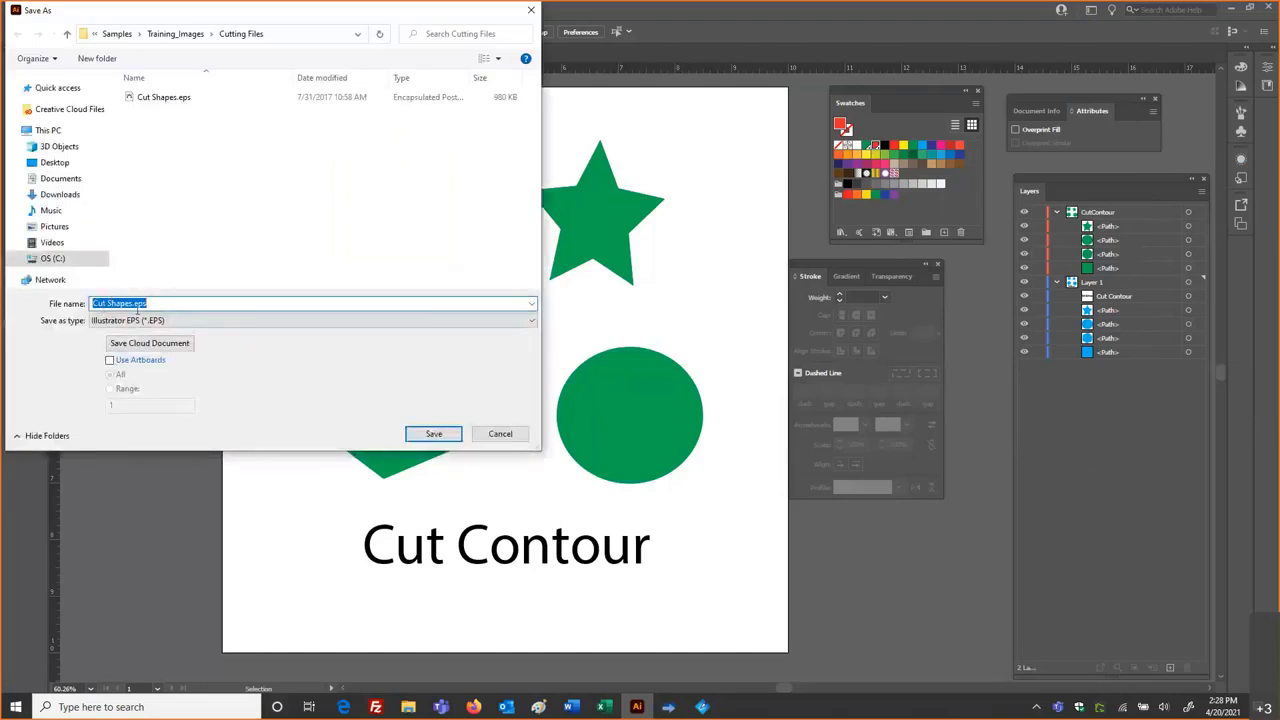
{"action": "left_click", "coordinate": [137, 305]}
{"action": "left_click", "coordinate": [117, 34]}
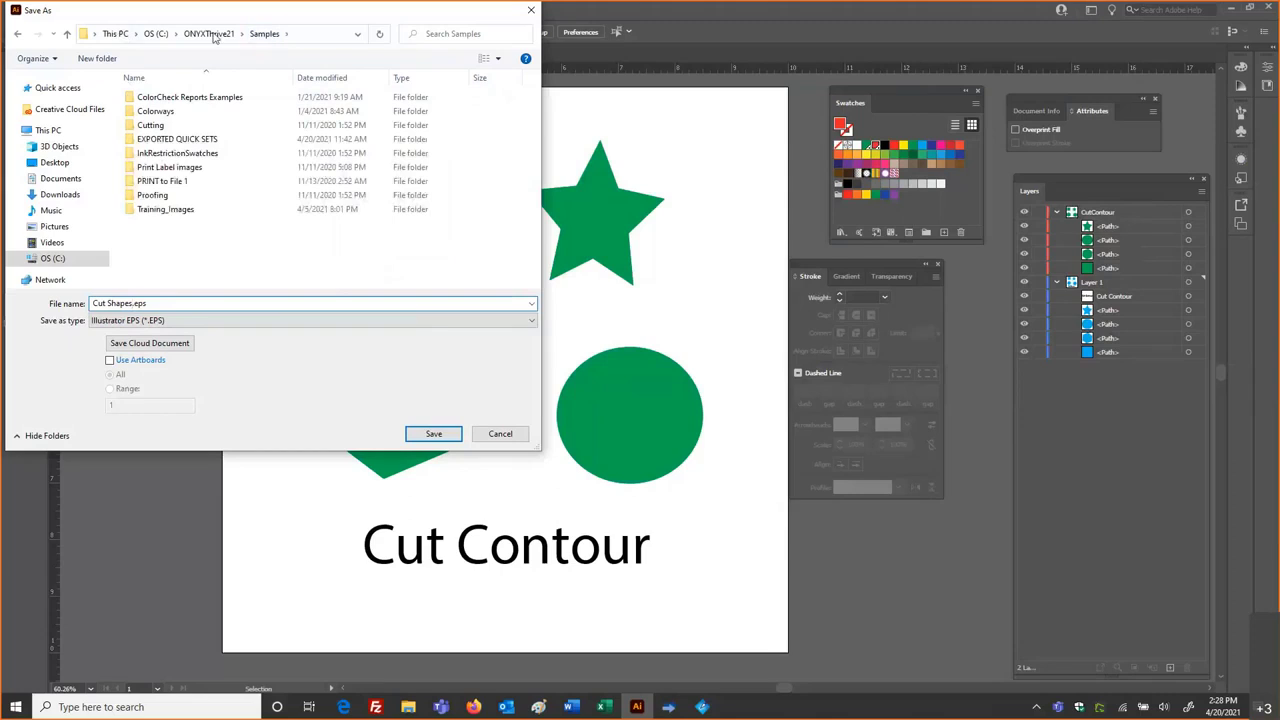
{"action": "double_click", "coordinate": [160, 209]}
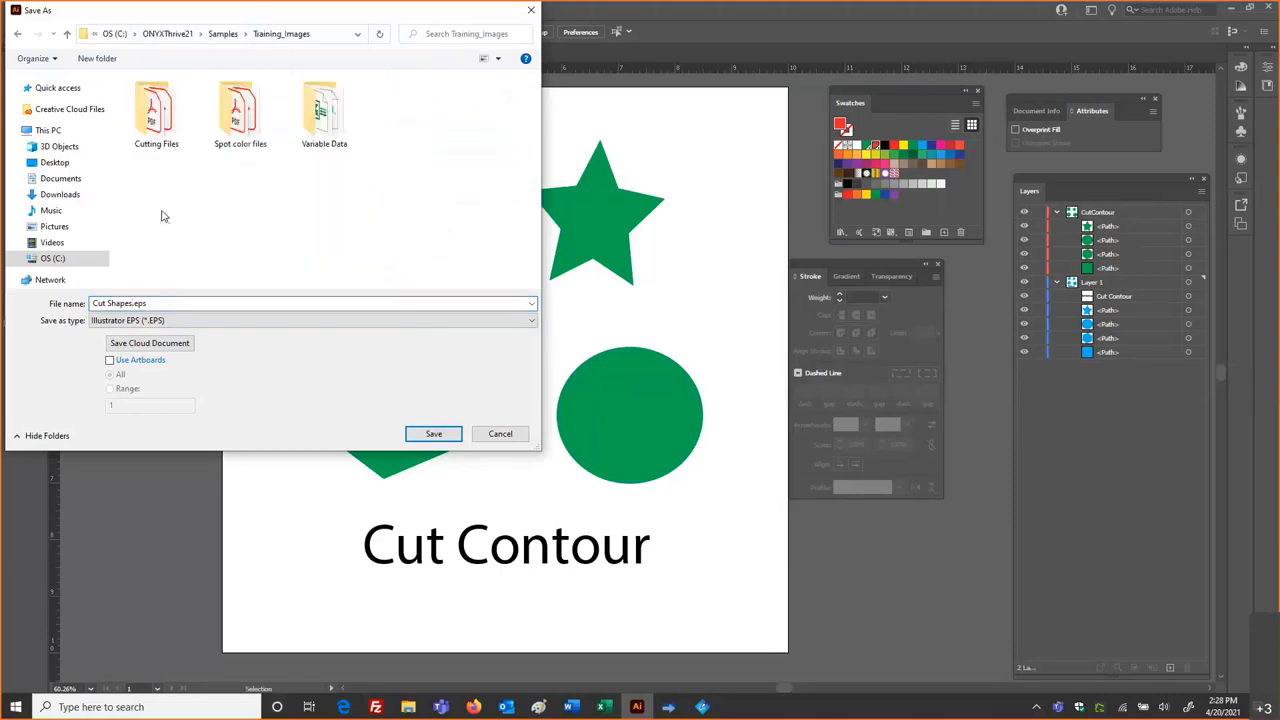
{"action": "double_click", "coordinate": [157, 128]}
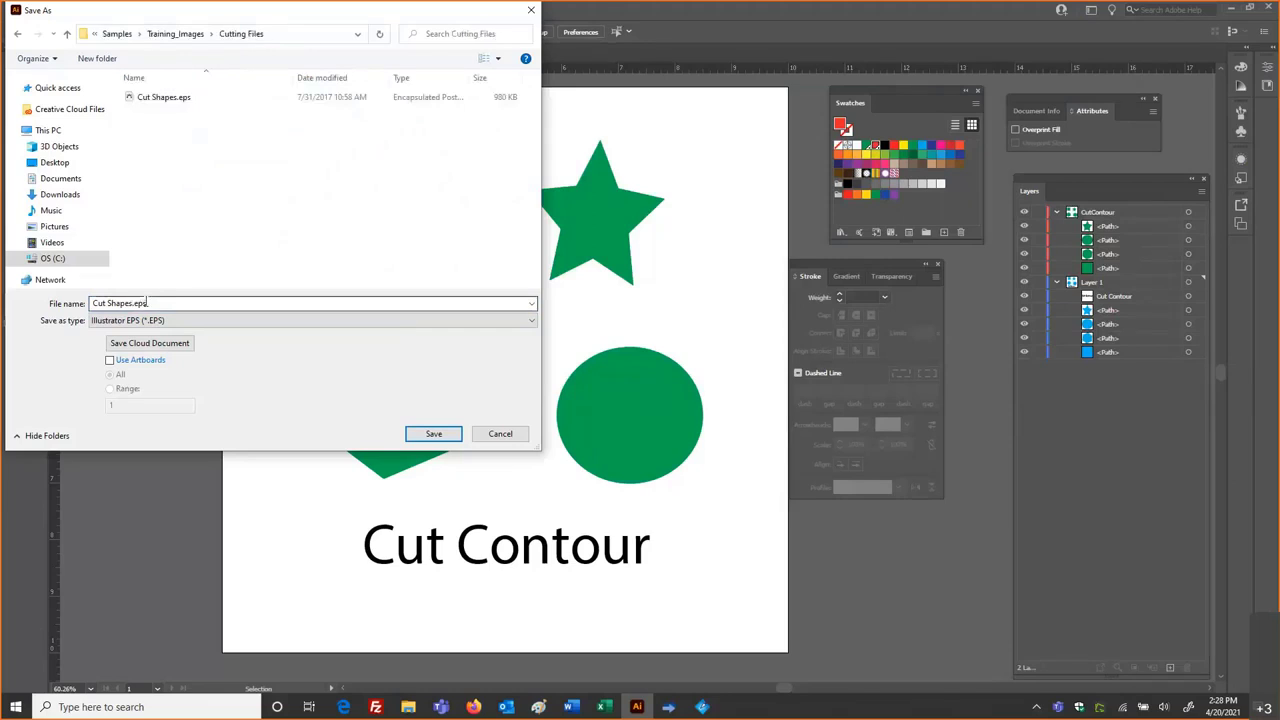
{"action": "triple_click", "coordinate": [146, 303]}
{"action": "left_click", "coordinate": [133, 307]}
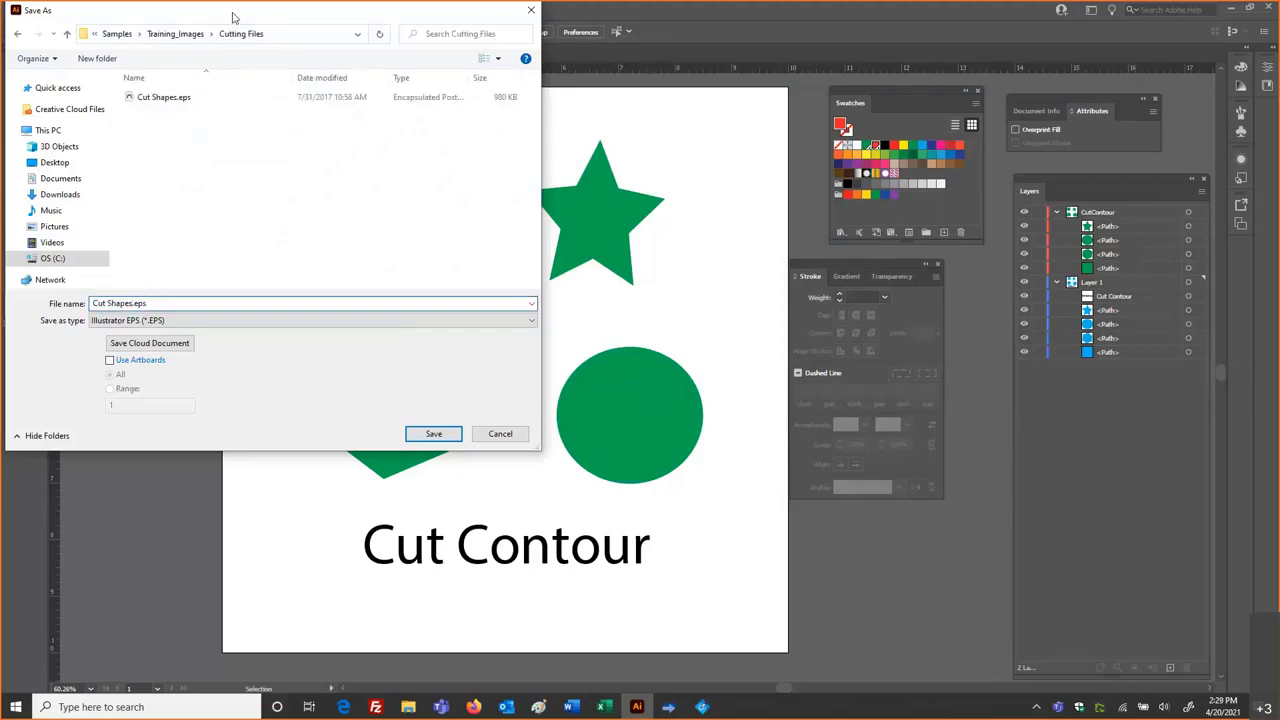
{"action": "type", "text": "4202021"}
{"action": "key", "text": "Return"}
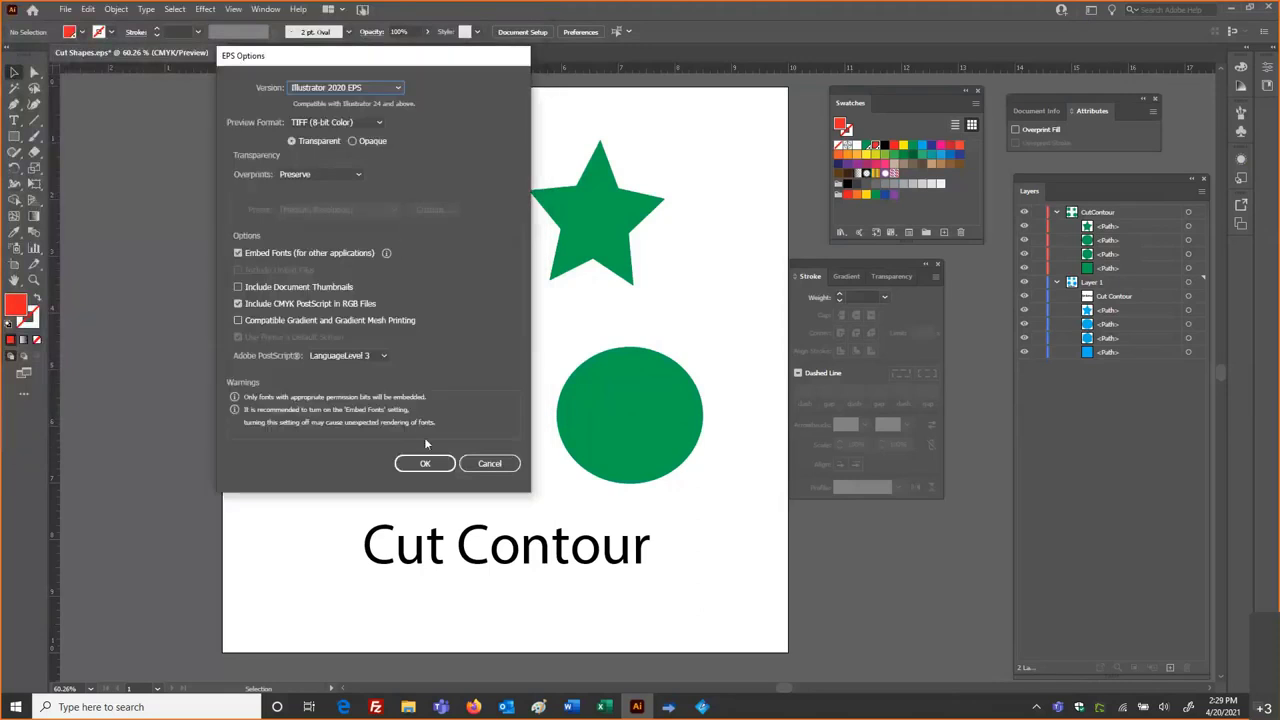
{"action": "left_click", "coordinate": [424, 463]}
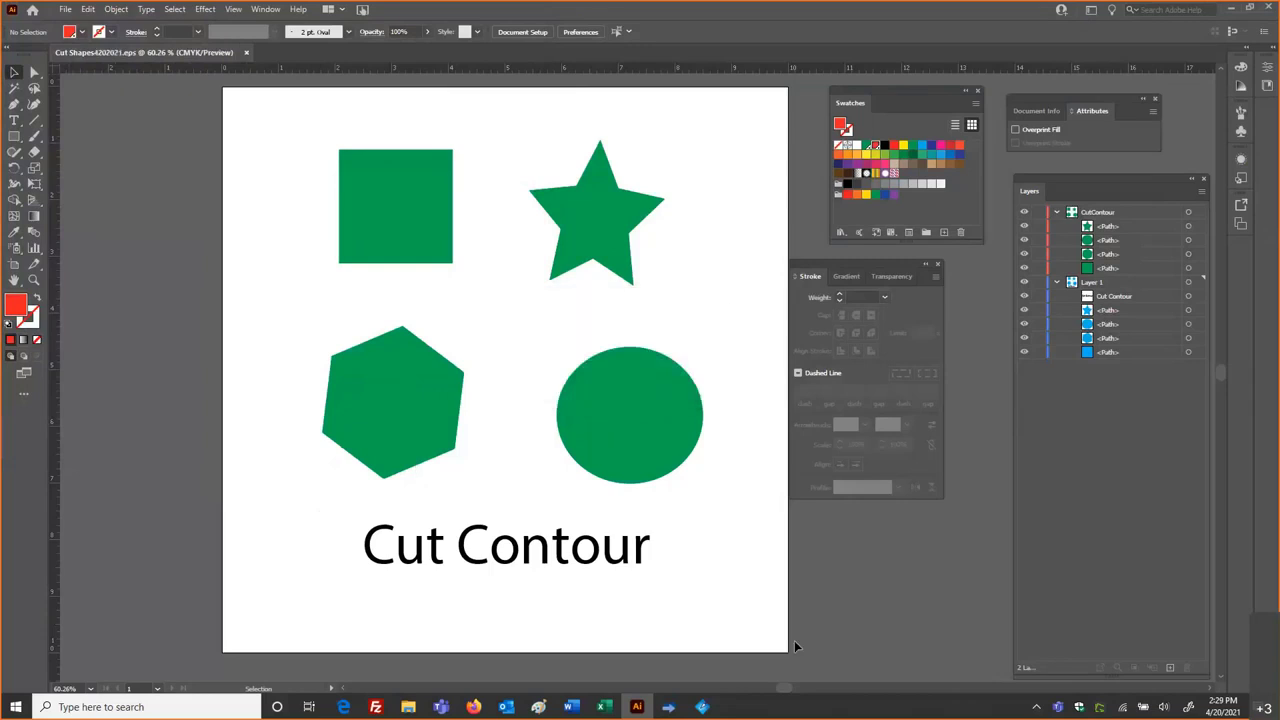
Switch to Thrive RIP-Queue and open Cut Shapes4202021.eps from the Cutting Files folder with the Graphtec cutter quick set on the Canon iPF Pro 2100
{"action": "mouse_move", "coordinate": [667, 713]}
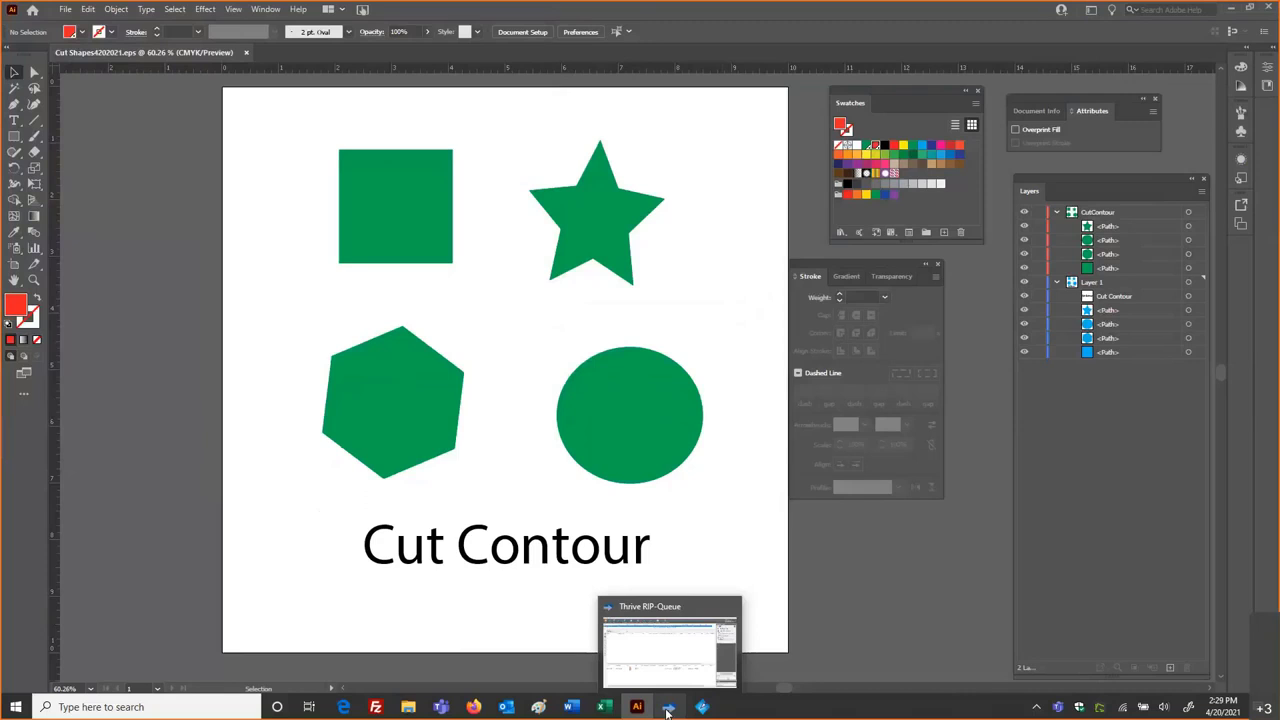
{"action": "left_click", "coordinate": [667, 710]}
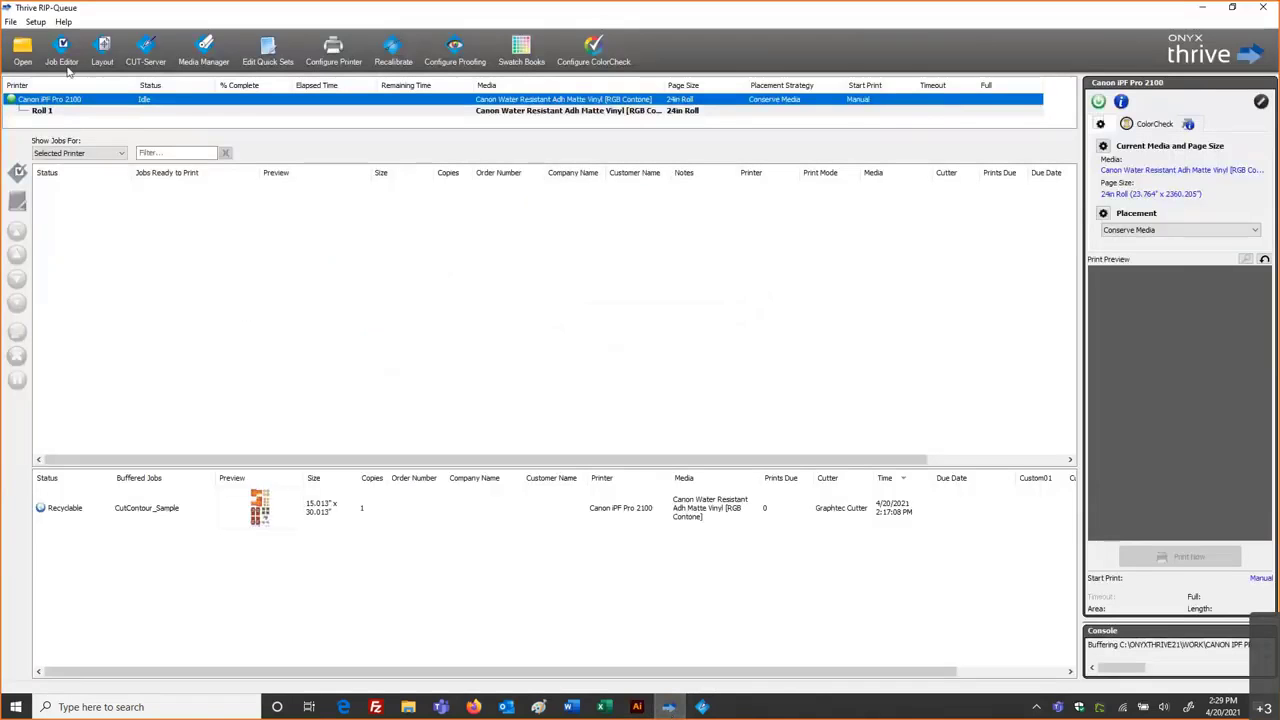
{"action": "left_click", "coordinate": [22, 47]}
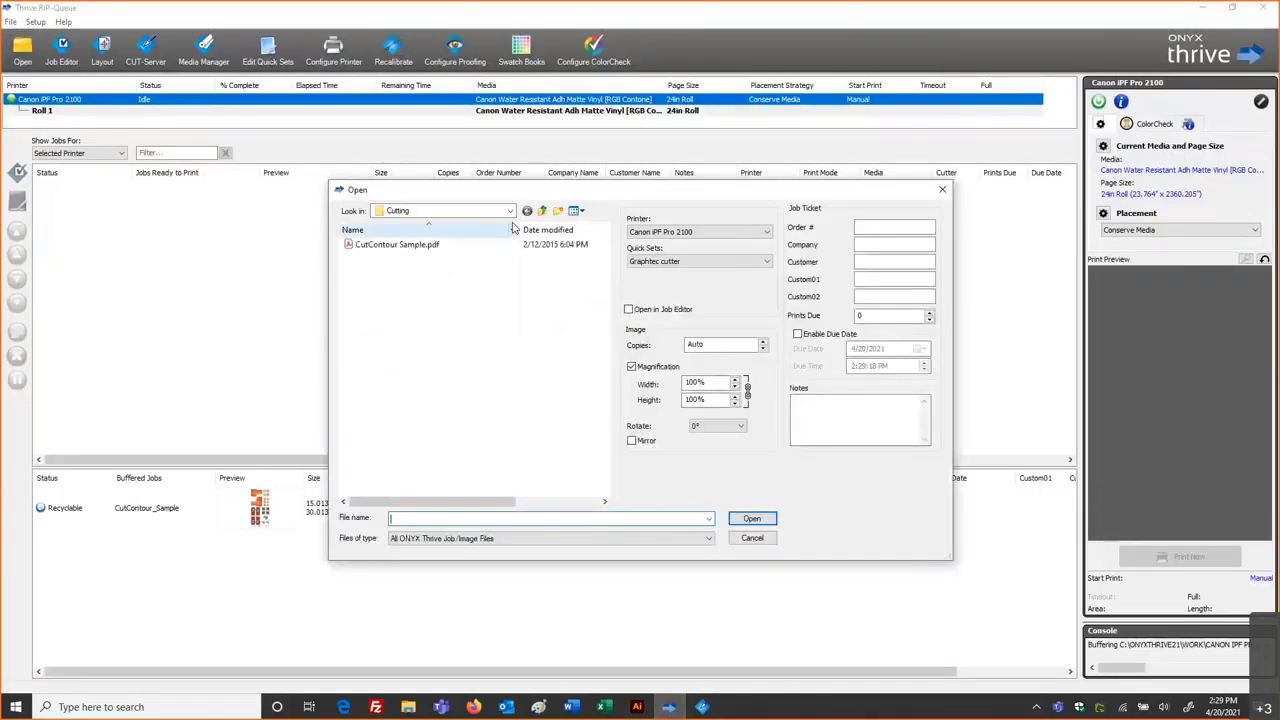
{"action": "left_click", "coordinate": [542, 212]}
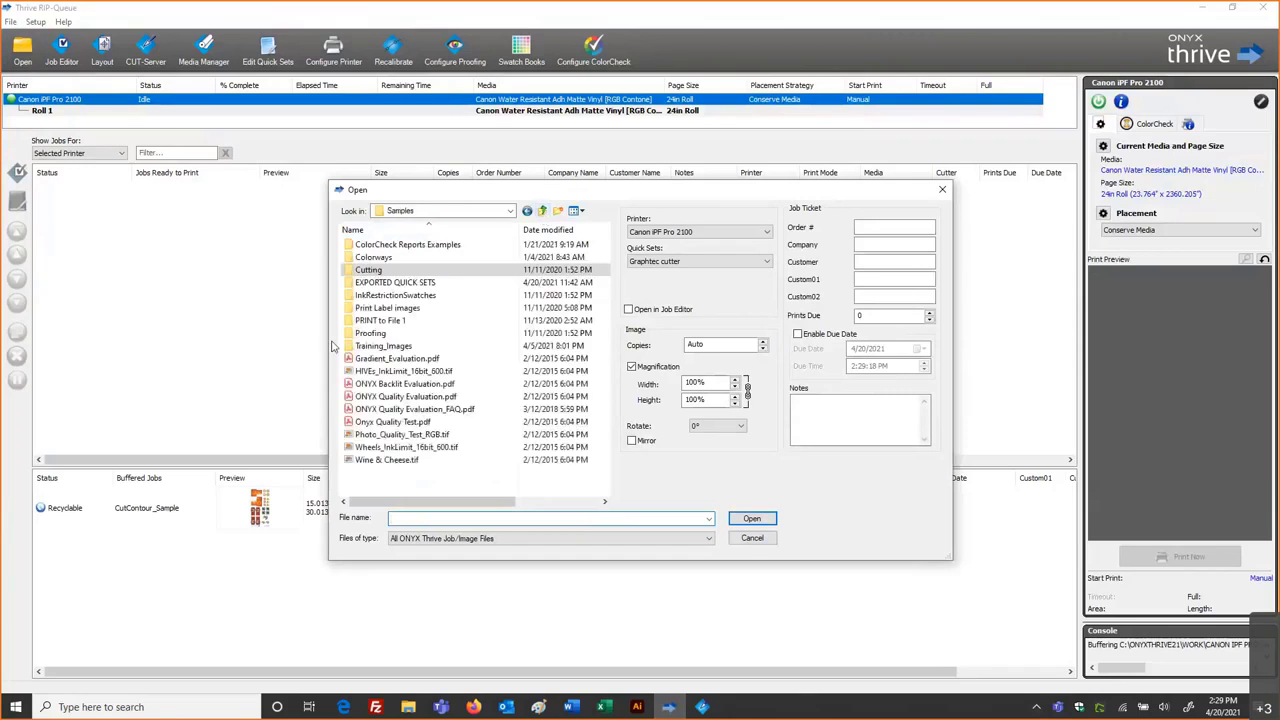
{"action": "double_click", "coordinate": [383, 346]}
{"action": "double_click", "coordinate": [385, 275]}
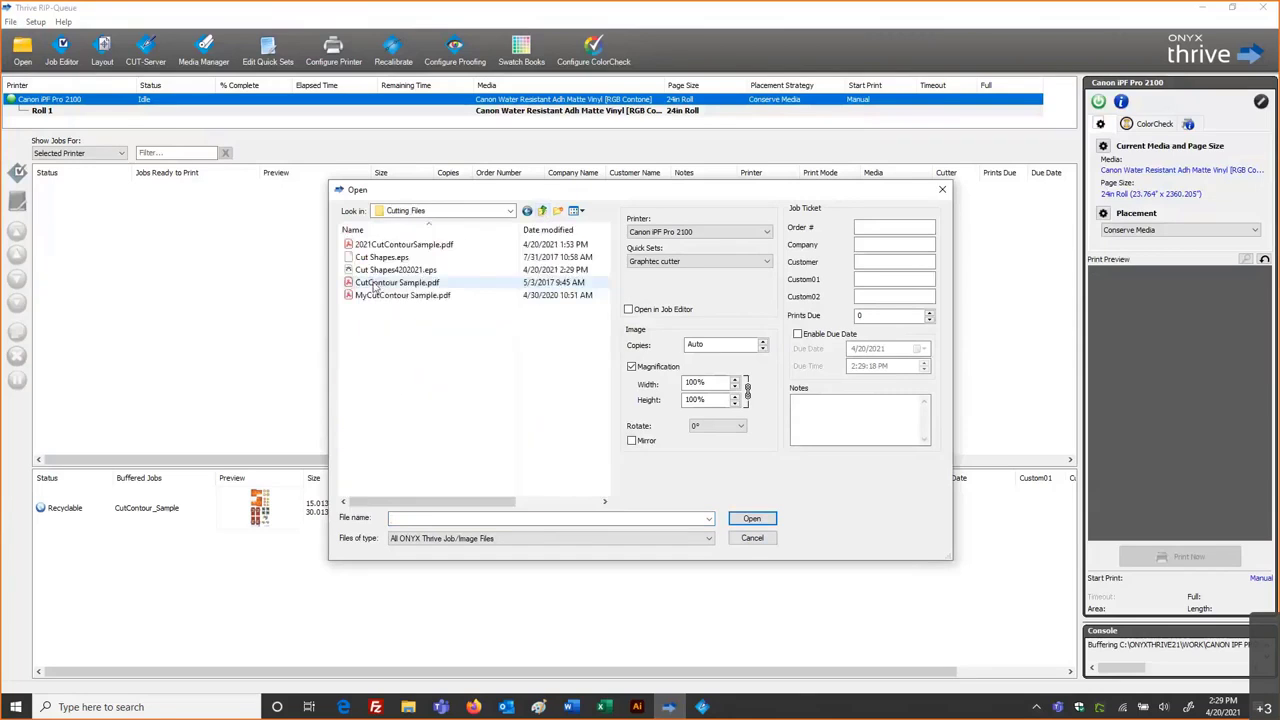
{"action": "left_click", "coordinate": [390, 272]}
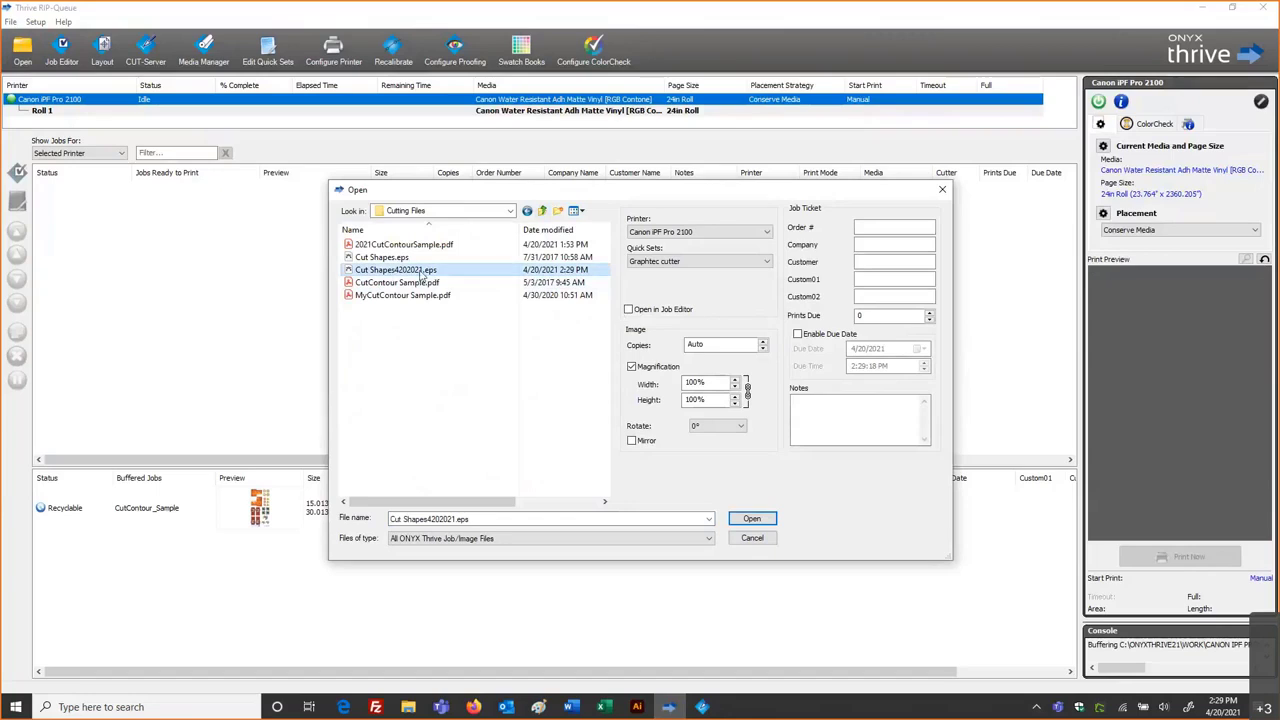
{"action": "left_click", "coordinate": [727, 262]}
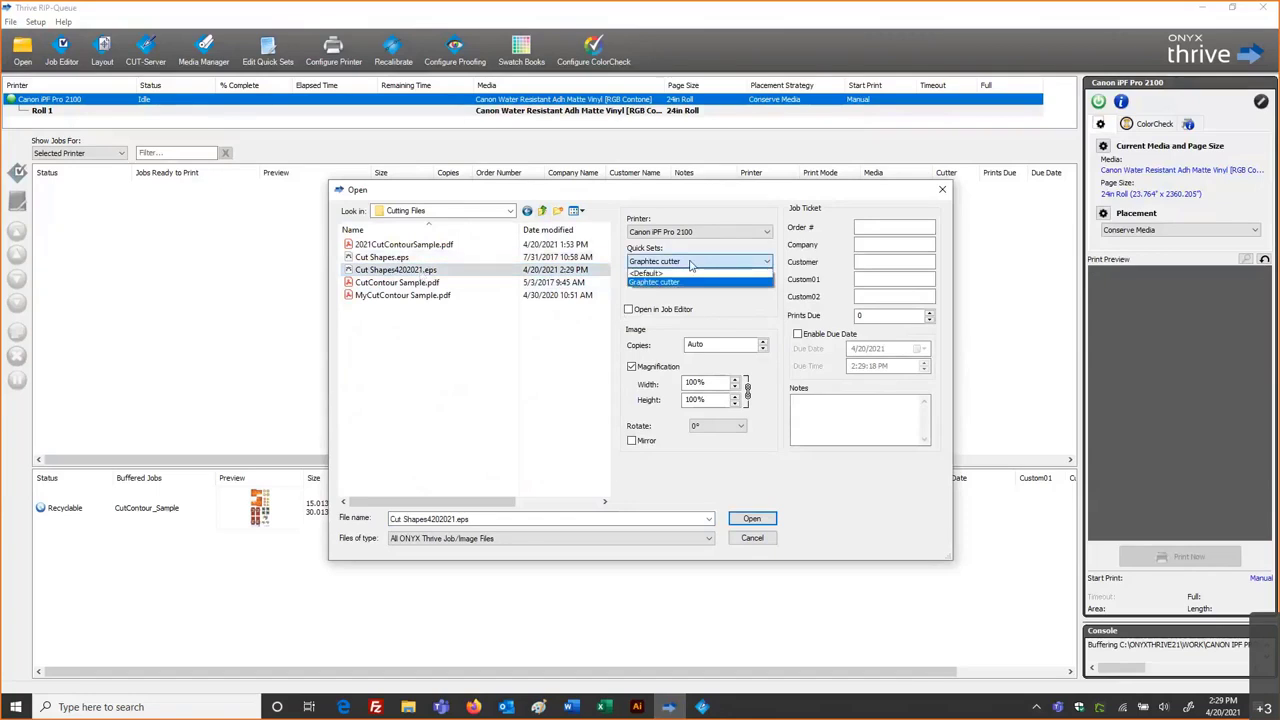
{"action": "left_click", "coordinate": [690, 262]}
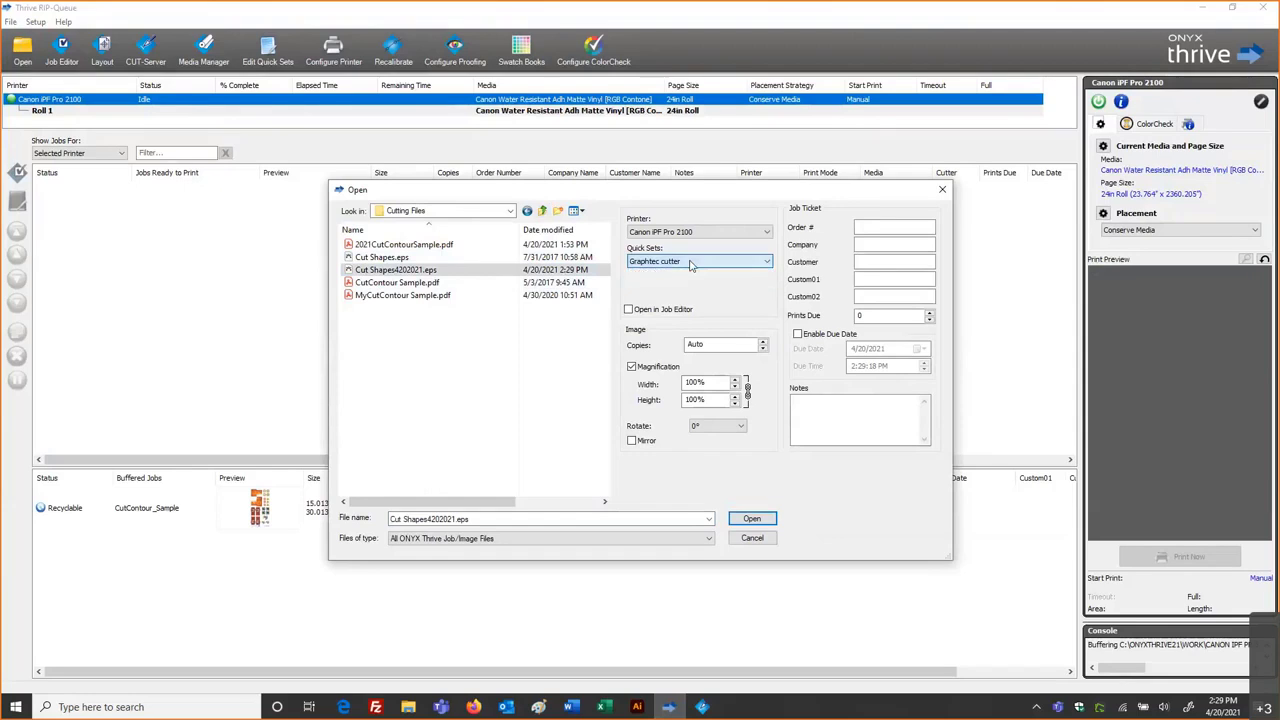
{"action": "left_click", "coordinate": [751, 518]}
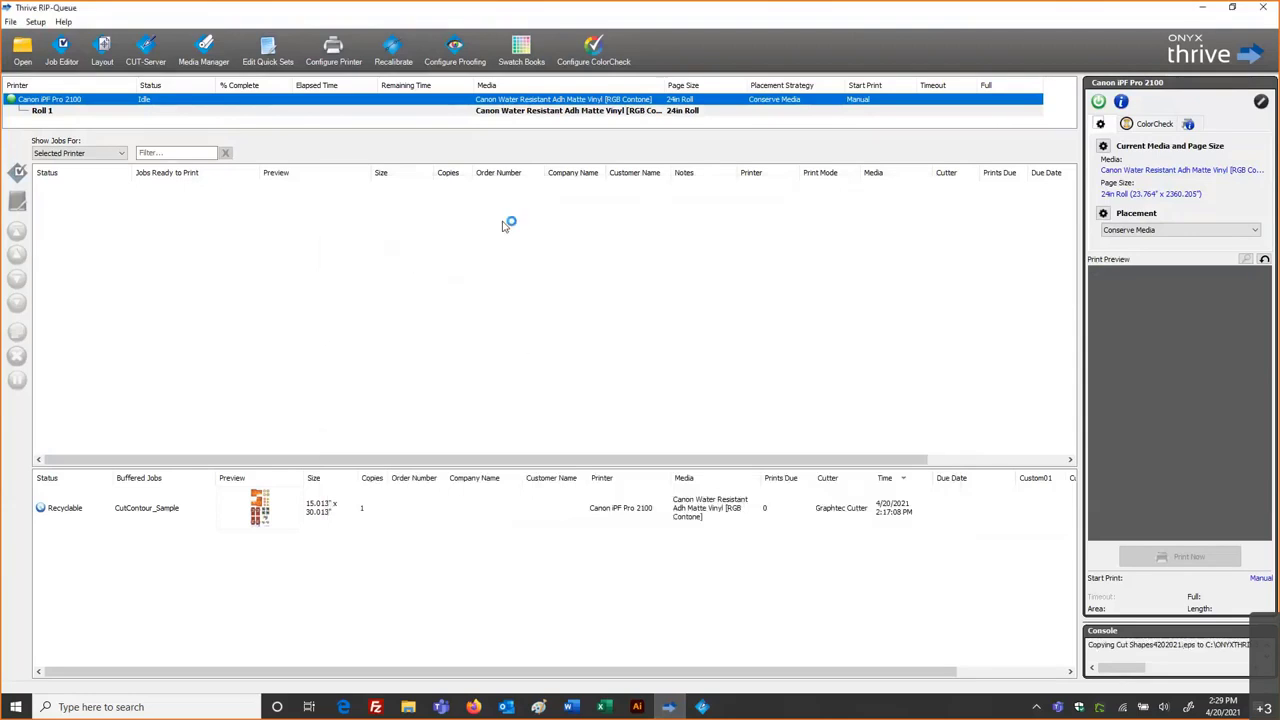
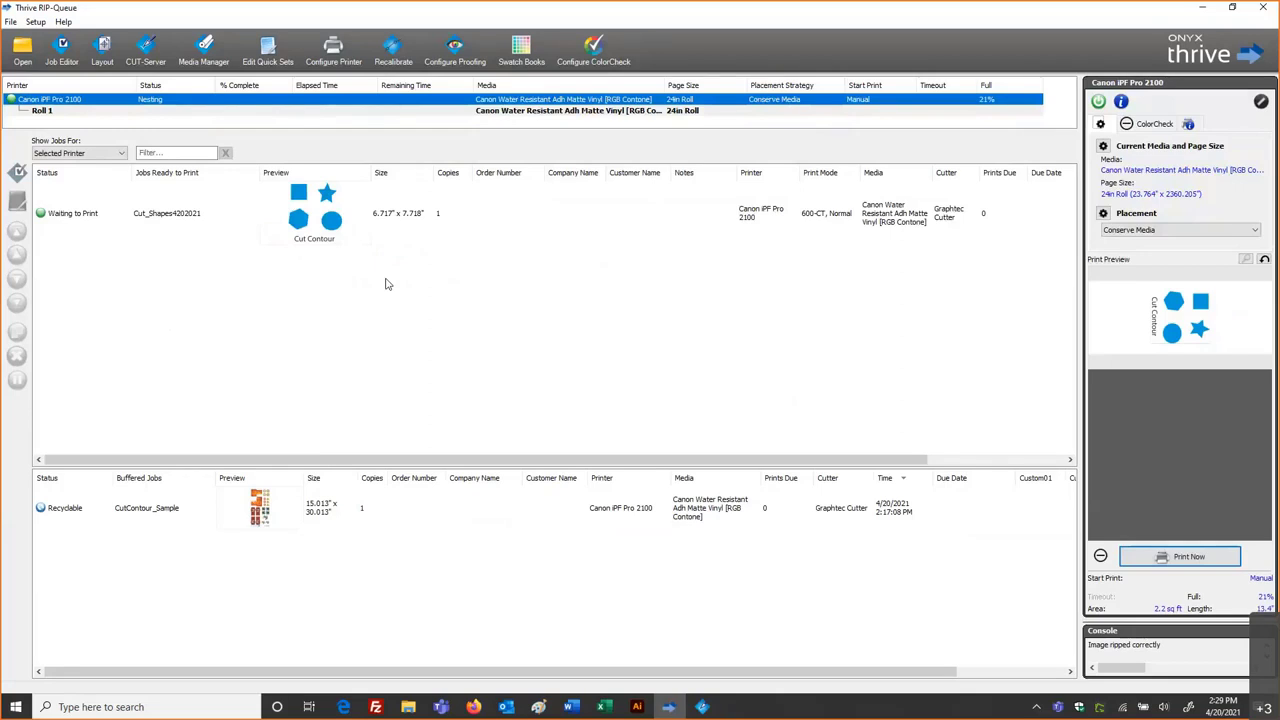
Print the Cut_Shapes4202021 job, switch to Thrive CUT-Server and select its cut file
{"action": "left_click", "coordinate": [1136, 561]}
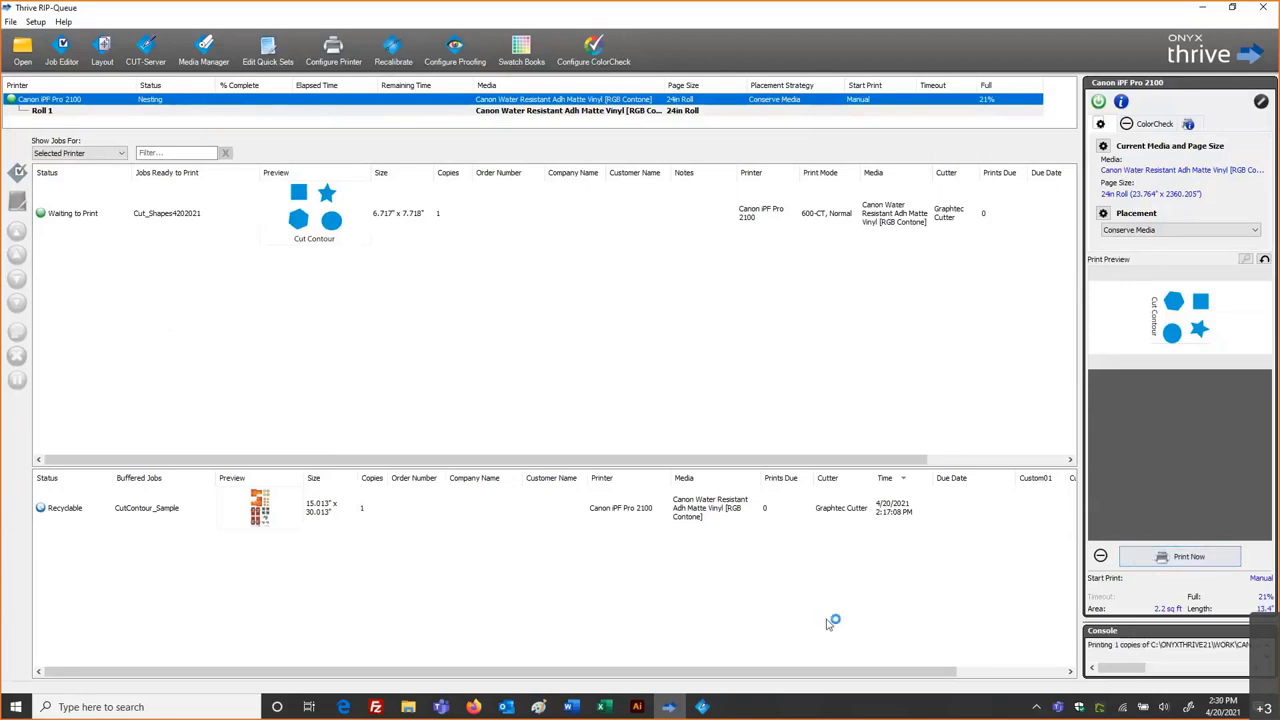
{"action": "left_click", "coordinate": [703, 707]}
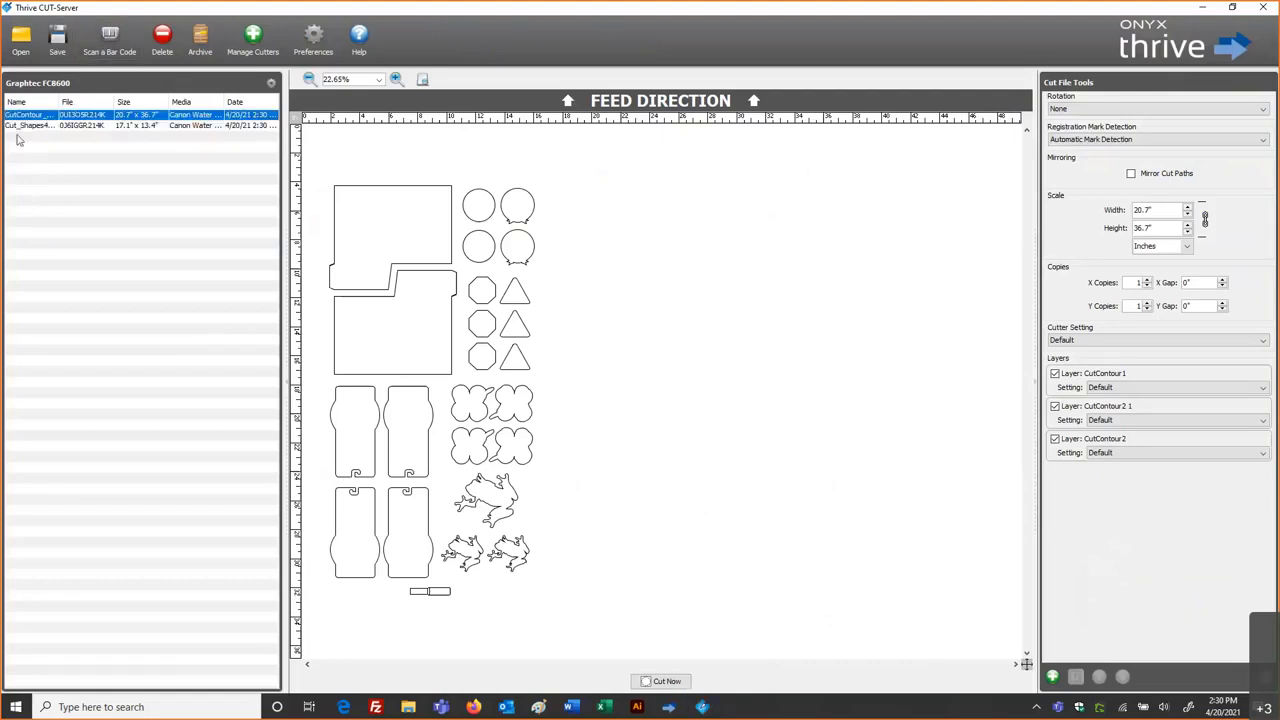
{"action": "left_click", "coordinate": [24, 127]}
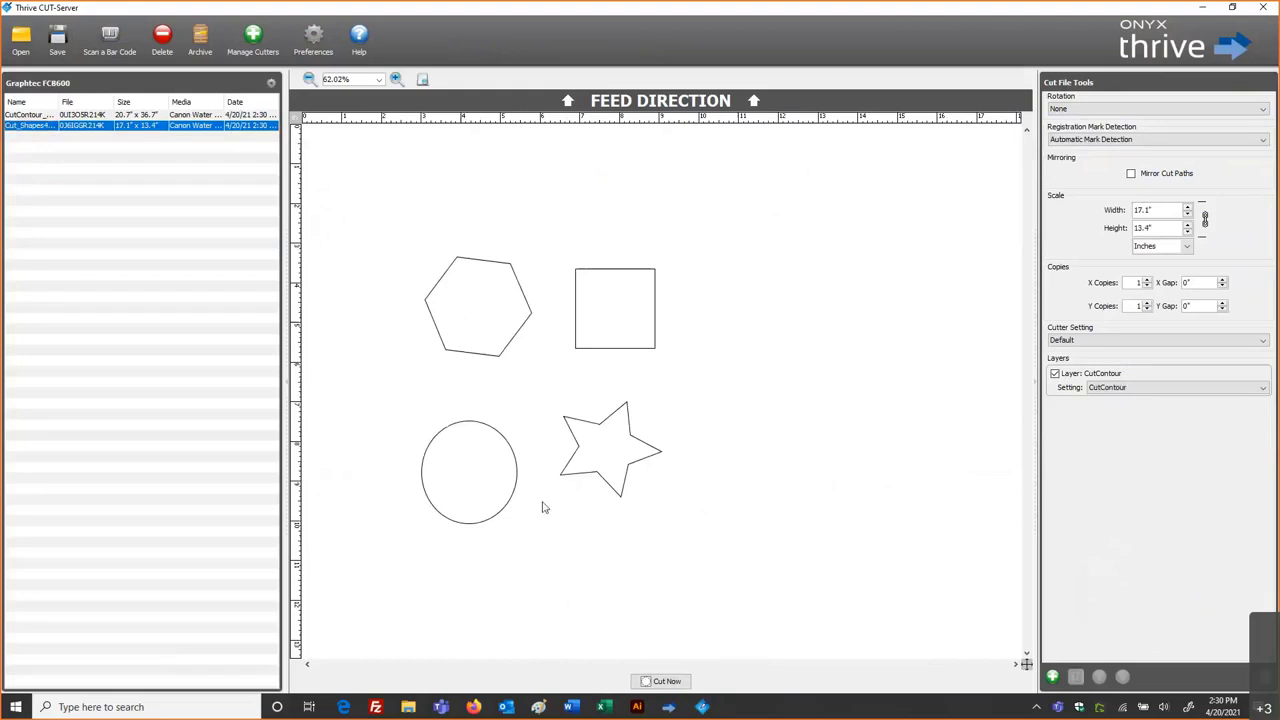
Check the setting choices for the CutContour layer, keep CutContour, and start cutting the job
{"action": "left_click", "coordinate": [1099, 390]}
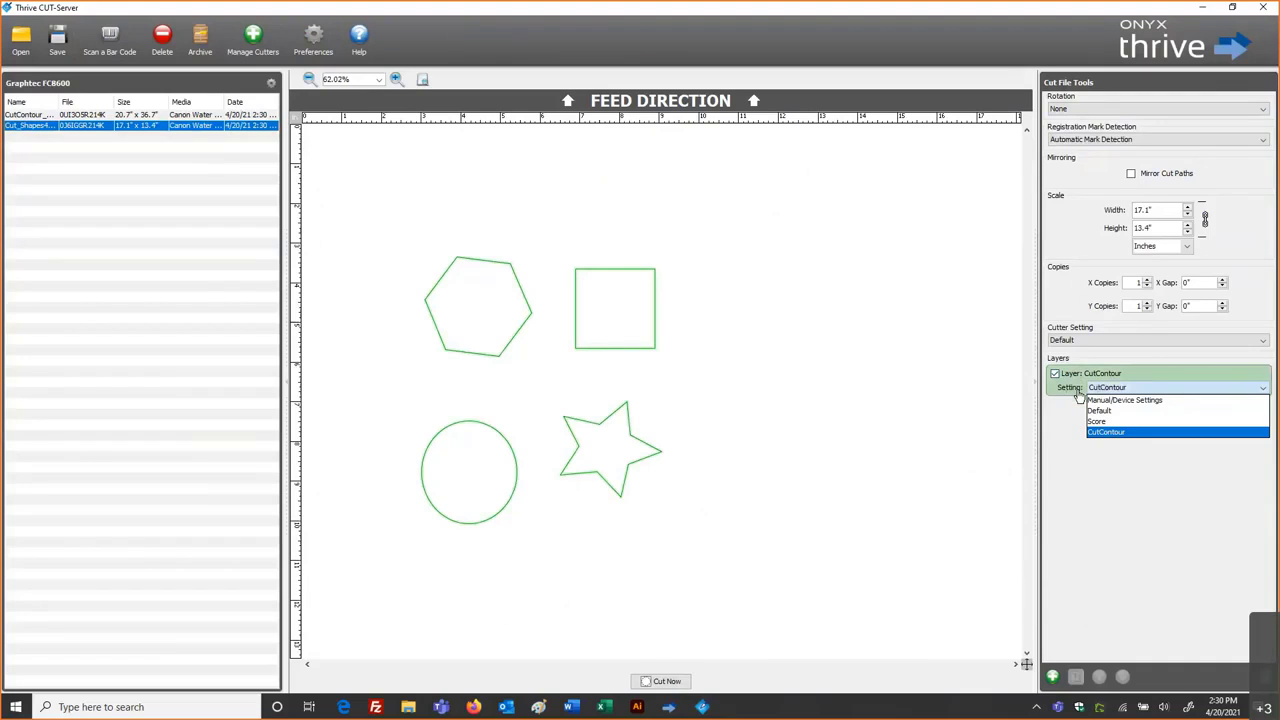
{"action": "left_click", "coordinate": [1079, 396]}
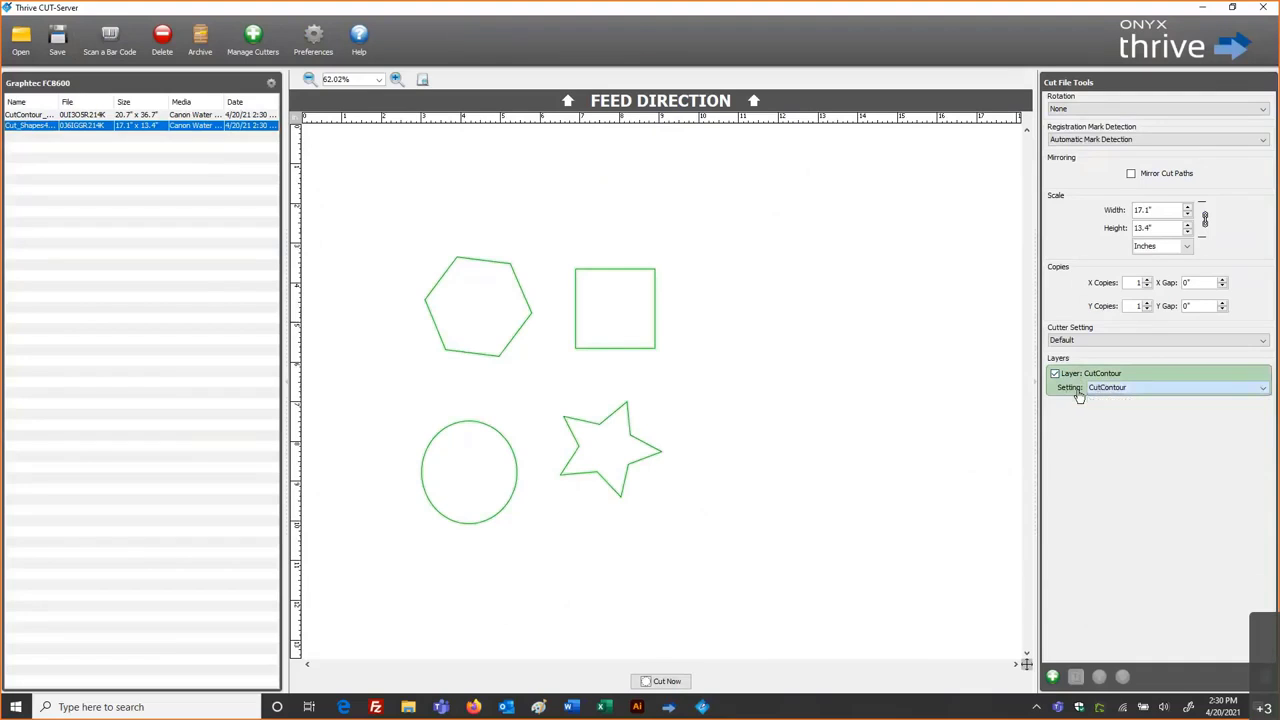
{"action": "left_click", "coordinate": [1079, 396]}
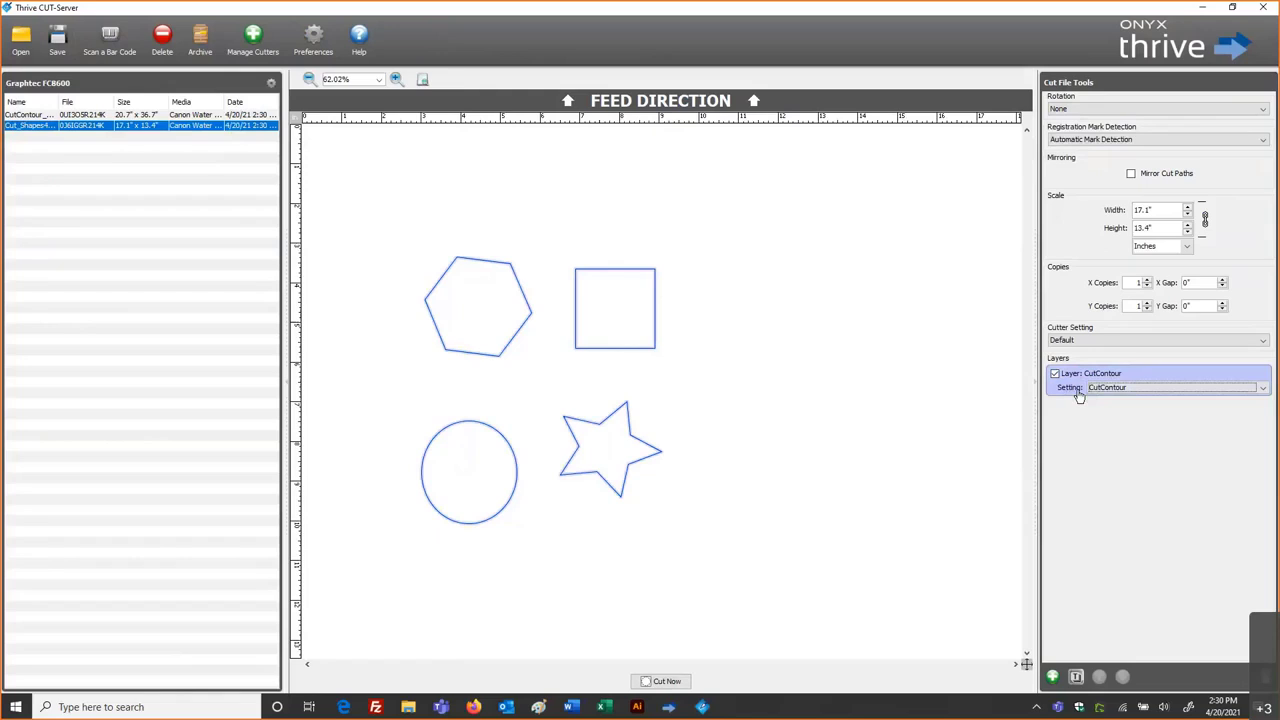
{"action": "left_click", "coordinate": [980, 425]}
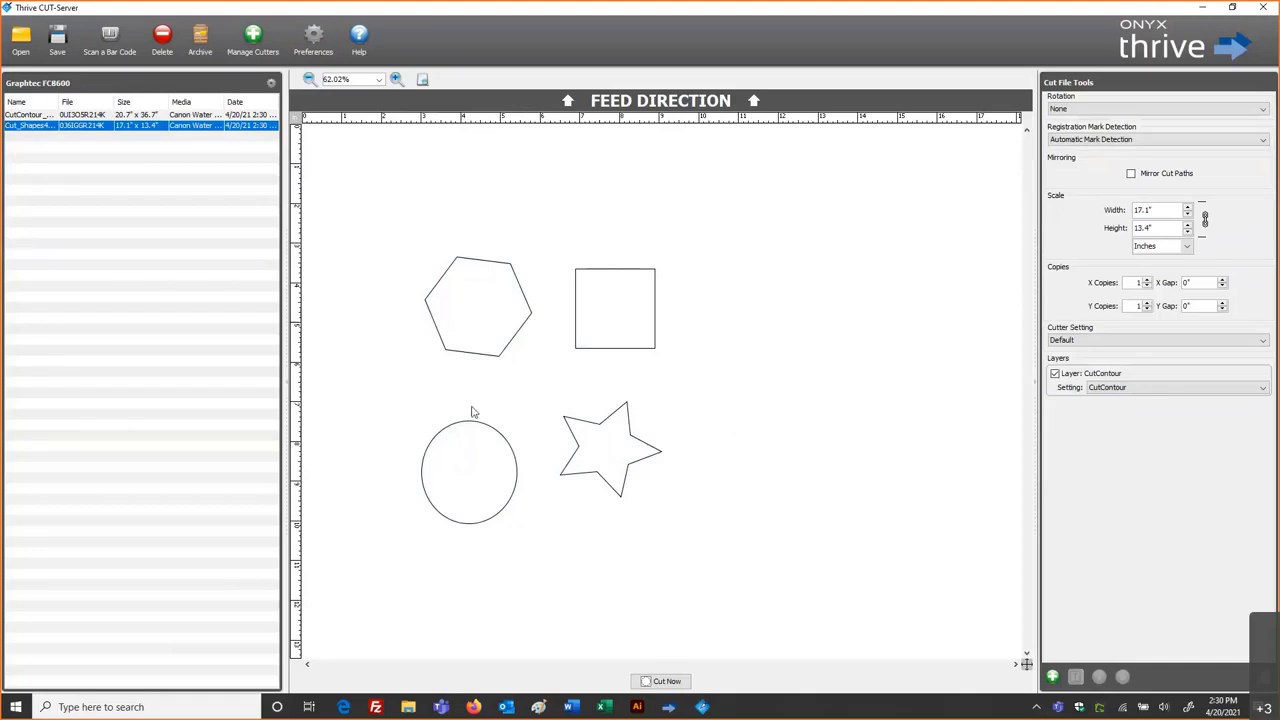
{"action": "left_click", "coordinate": [665, 682]}
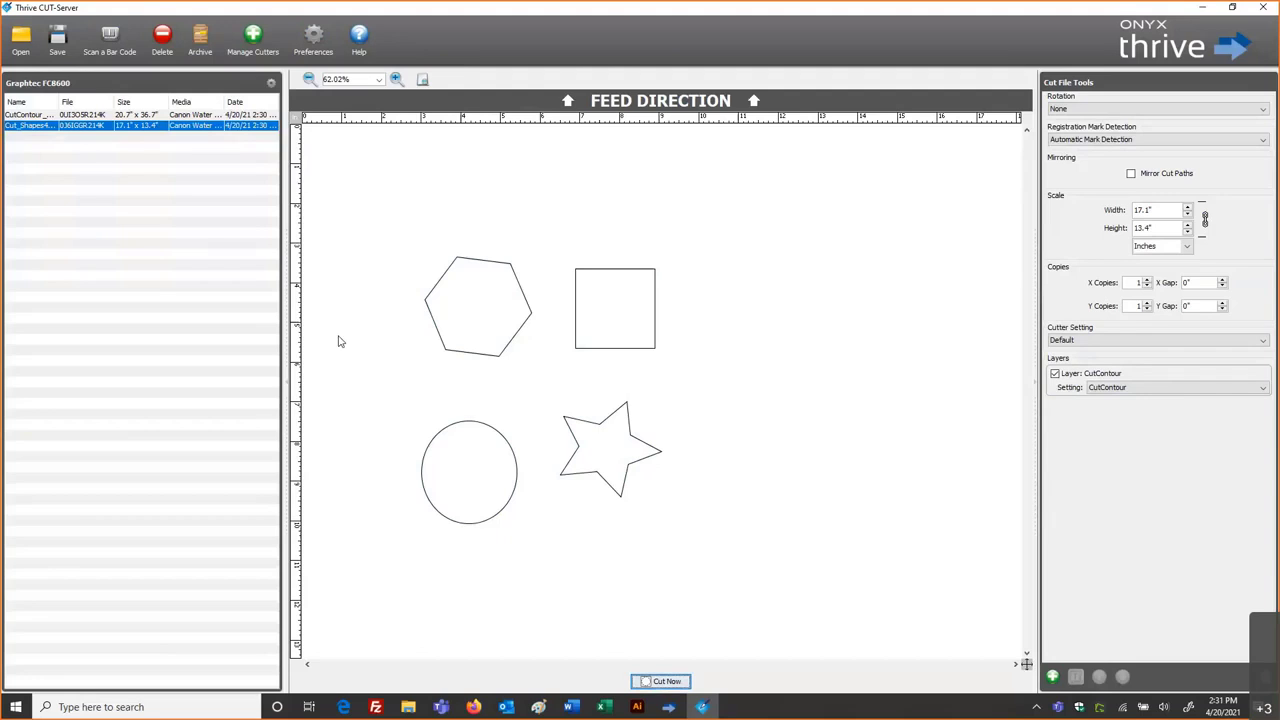
Switch to Thrive RIP-Queue and review the cut path prefixes in the Canon iPF Pro 2100's Graphtec cutter quick set
{"action": "left_click", "coordinate": [650, 708]}
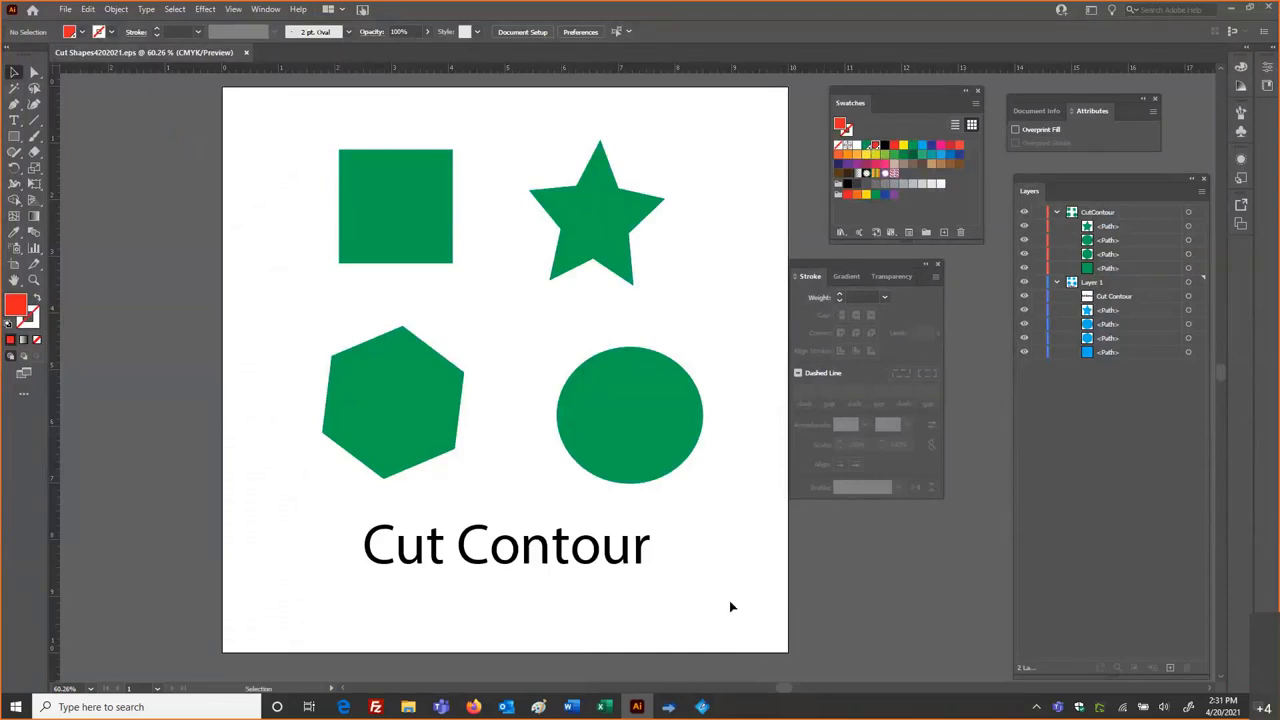
{"action": "mouse_move", "coordinate": [670, 706]}
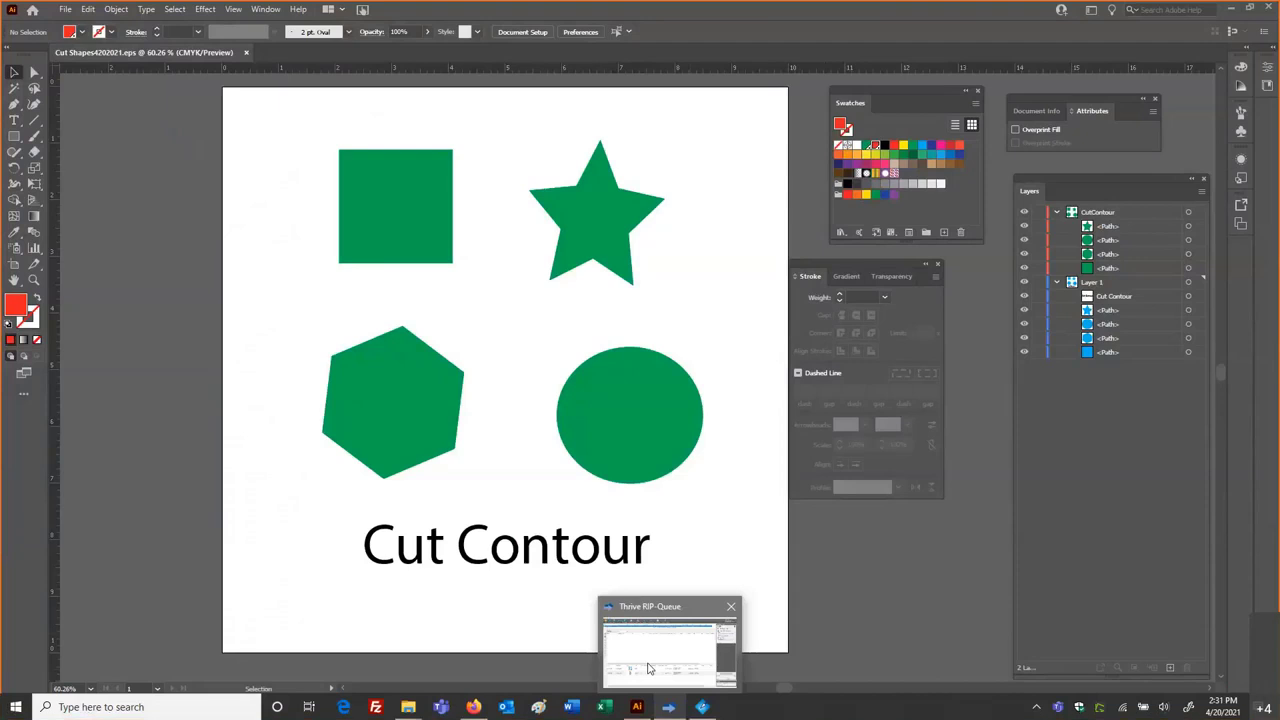
{"action": "left_click", "coordinate": [648, 668]}
{"action": "left_click", "coordinate": [267, 52]}
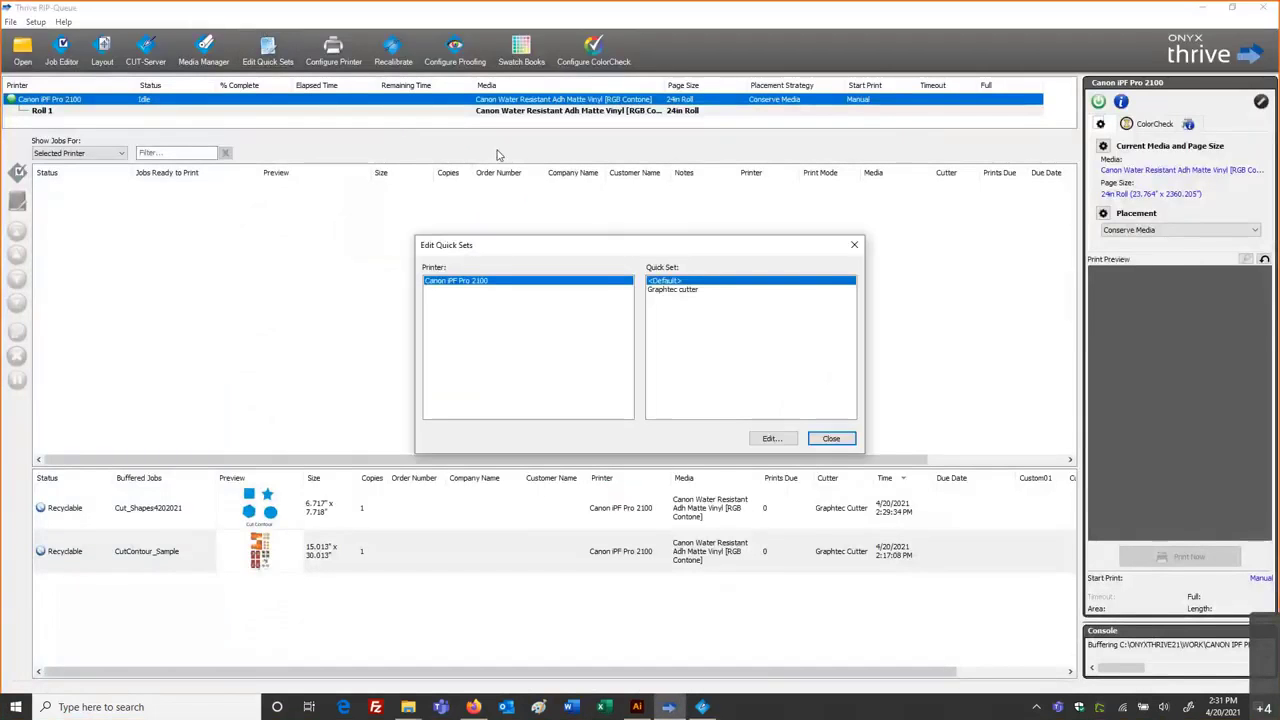
{"action": "left_click", "coordinate": [658, 290]}
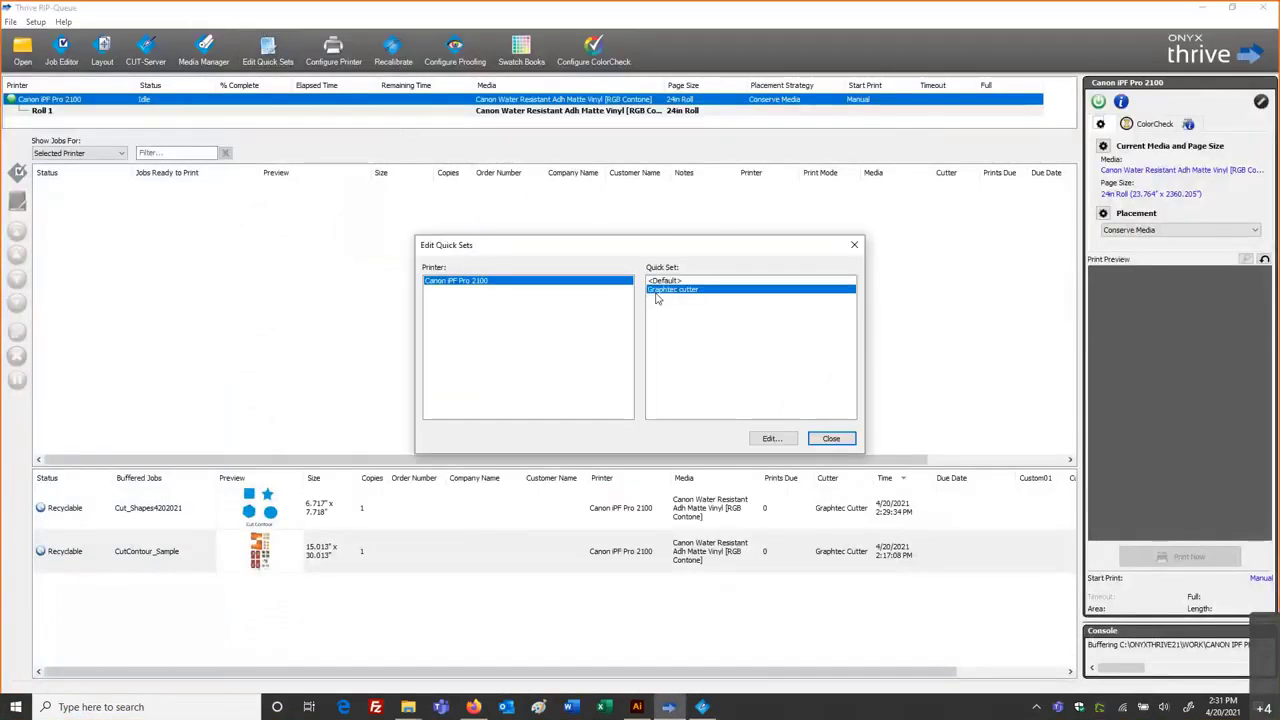
{"action": "left_click", "coordinate": [771, 439]}
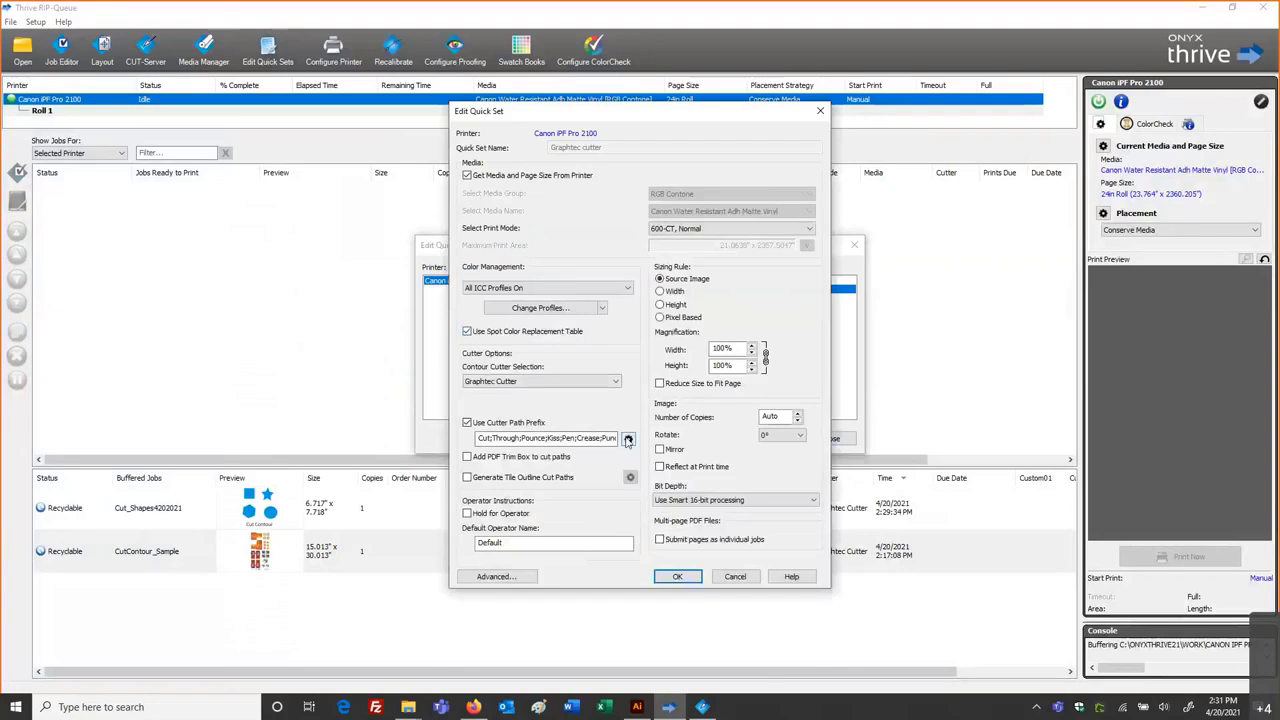
{"action": "left_click", "coordinate": [628, 440]}
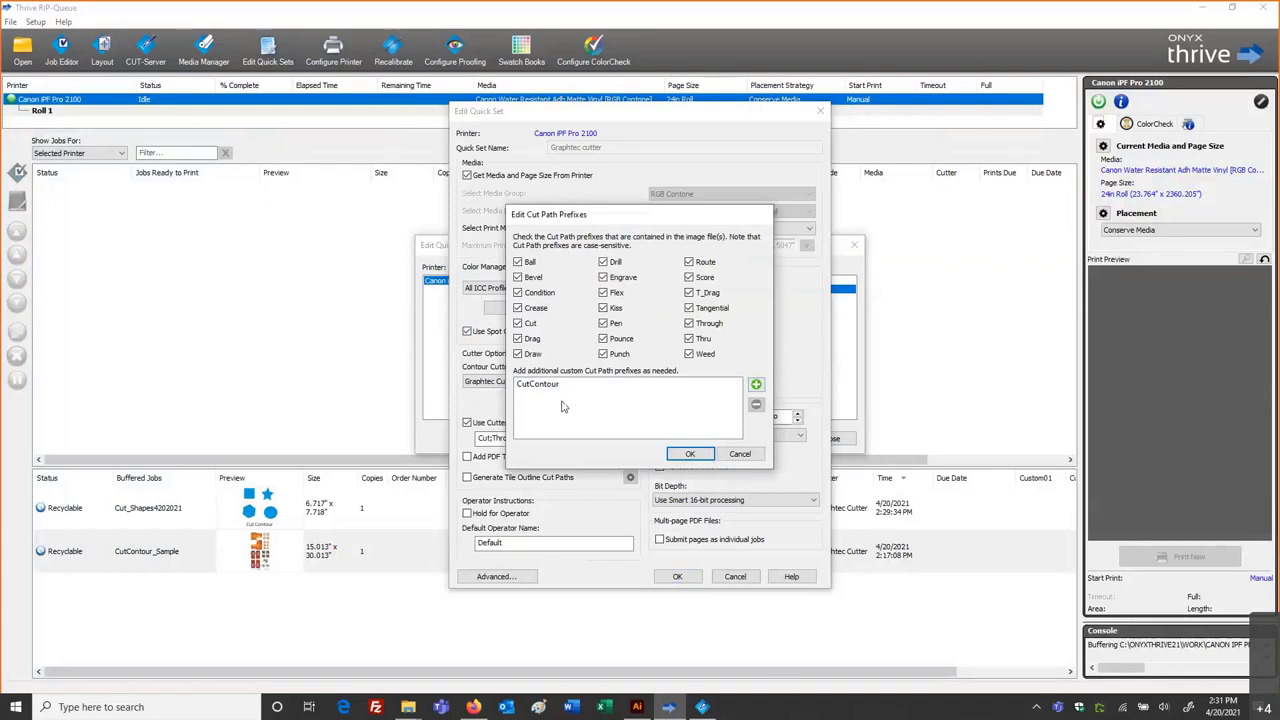
{"action": "left_click", "coordinate": [689, 453]}
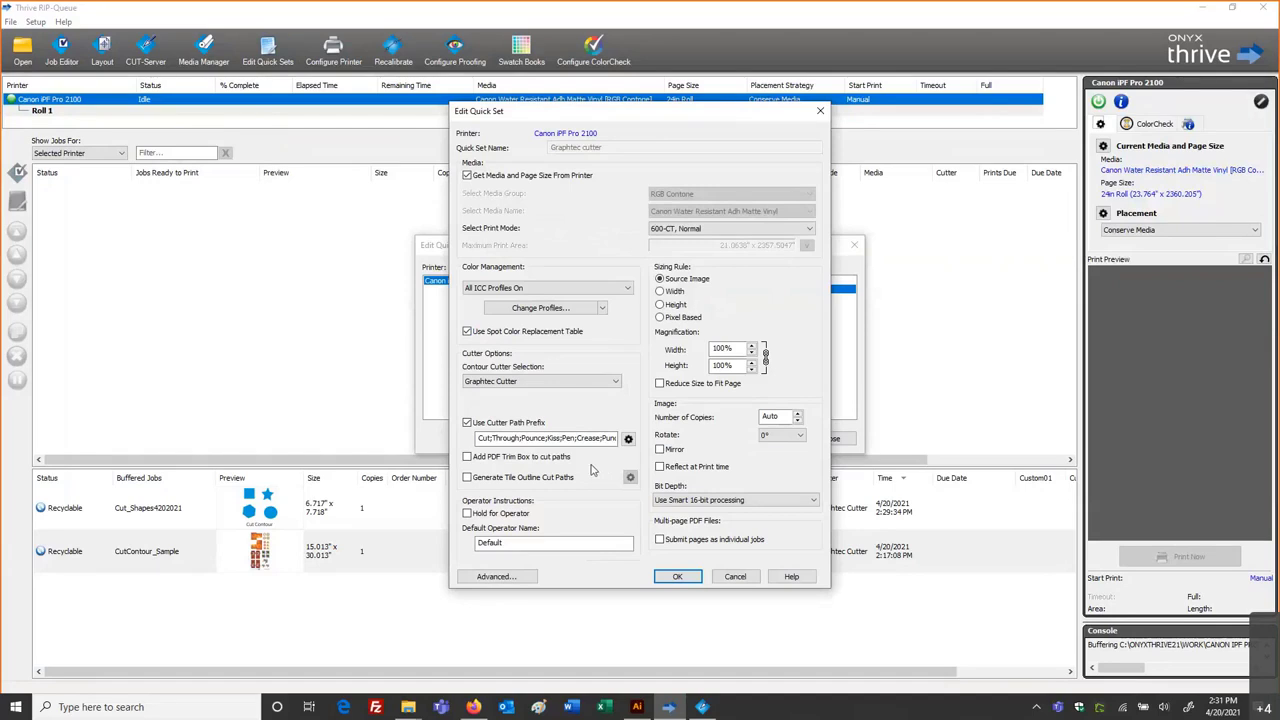
{"action": "left_click", "coordinate": [678, 577]}
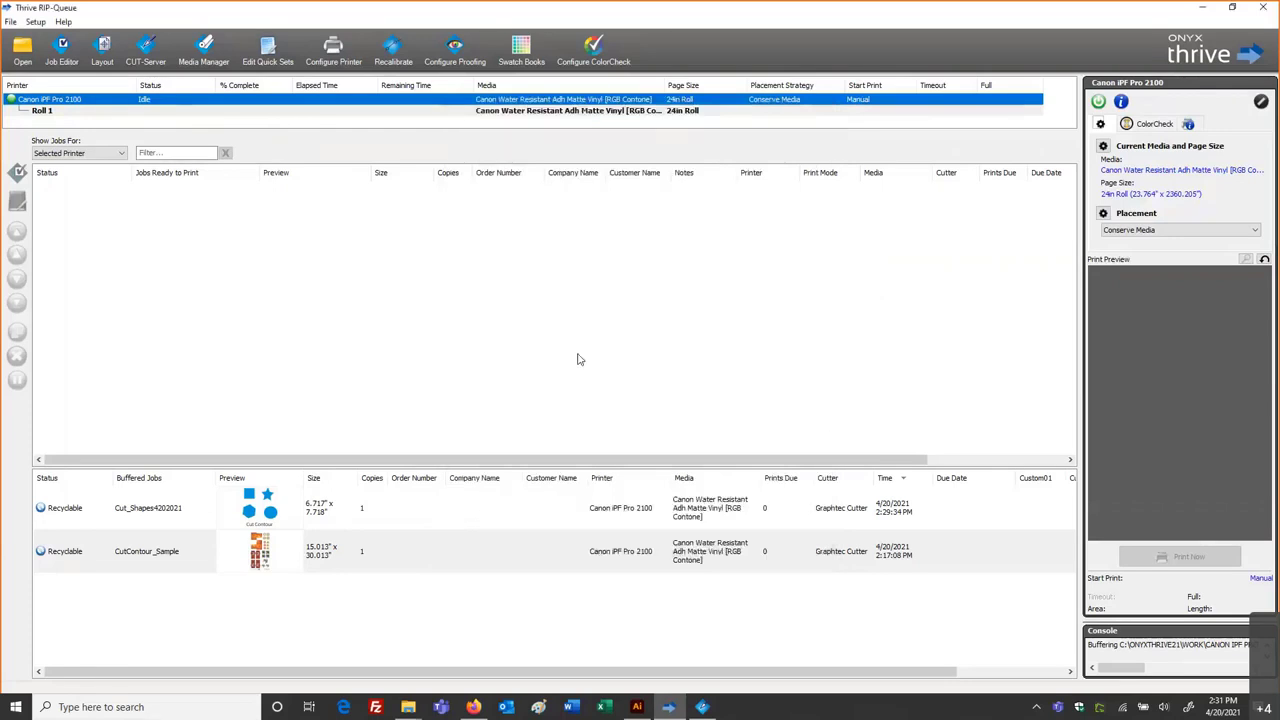
Set the Graphtec Cutter's mark pattern to Pattern 1 in the Cutter Manager, save the configuration and close the manager
{"action": "left_click", "coordinate": [10, 22]}
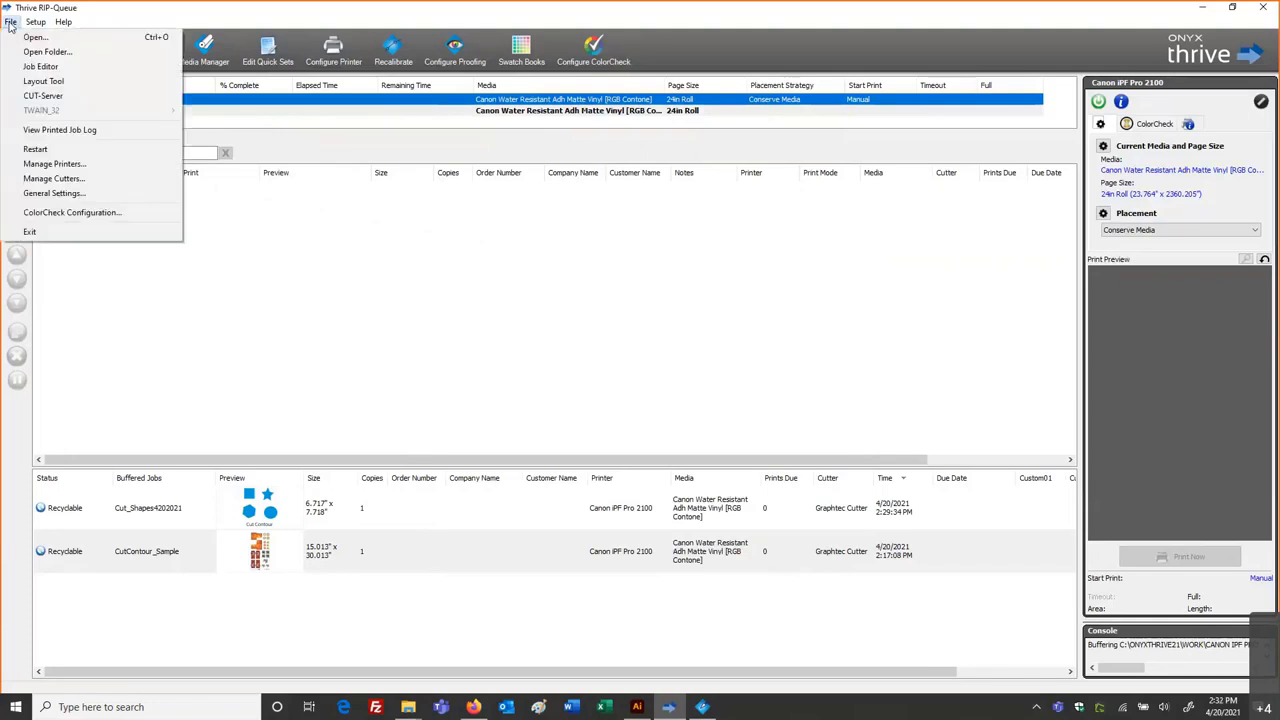
{"action": "left_click", "coordinate": [57, 179]}
{"action": "left_click", "coordinate": [569, 364]}
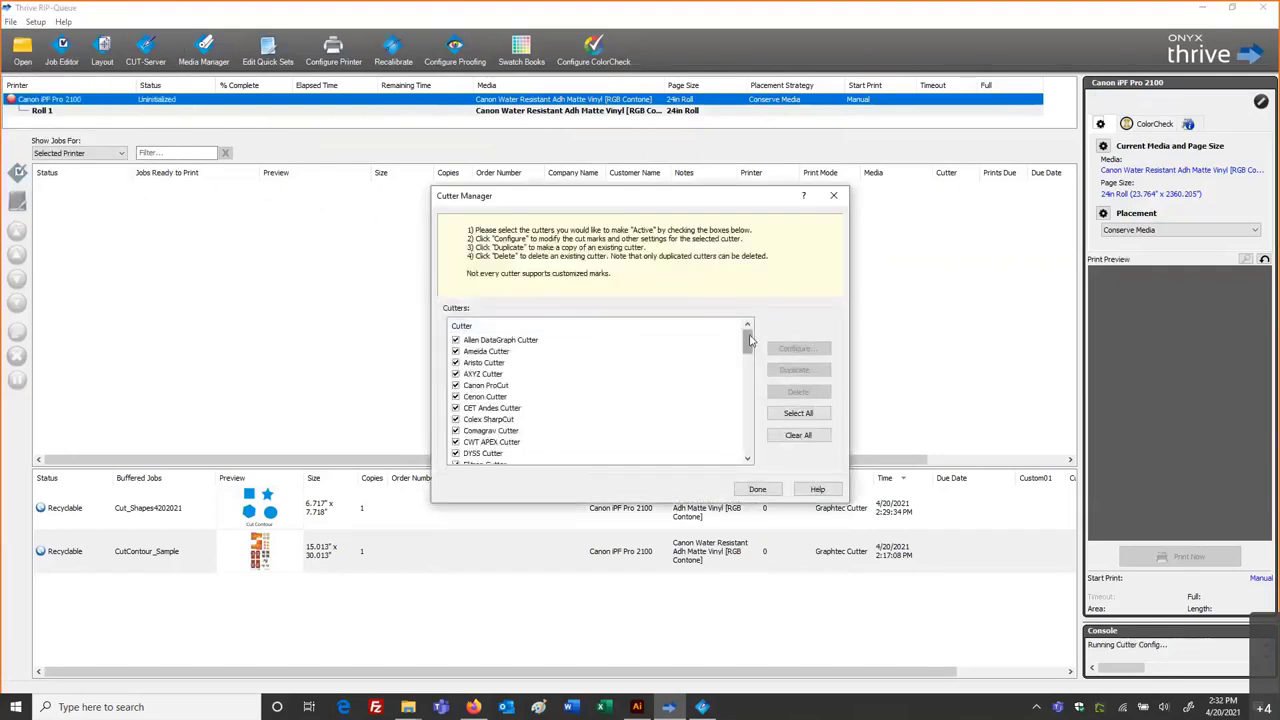
{"action": "left_click_drag", "start_coordinate": [748, 350], "coordinate": [748, 375]}
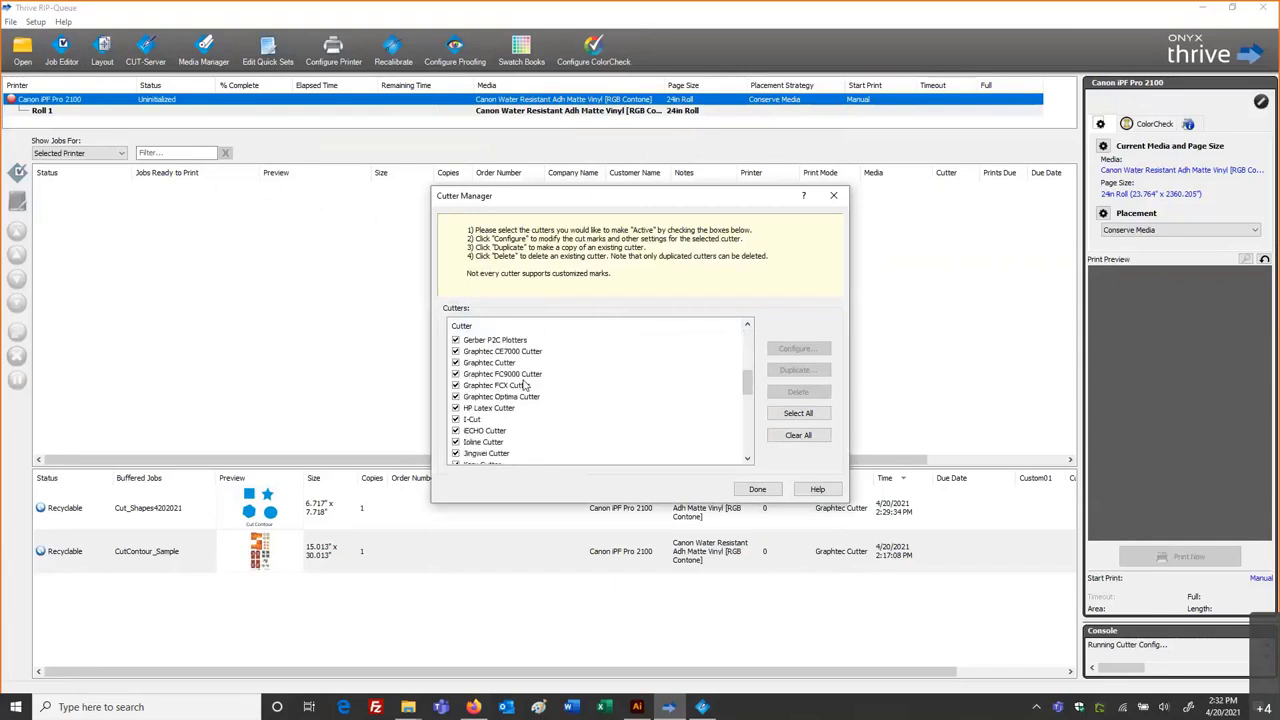
{"action": "left_click", "coordinate": [495, 363]}
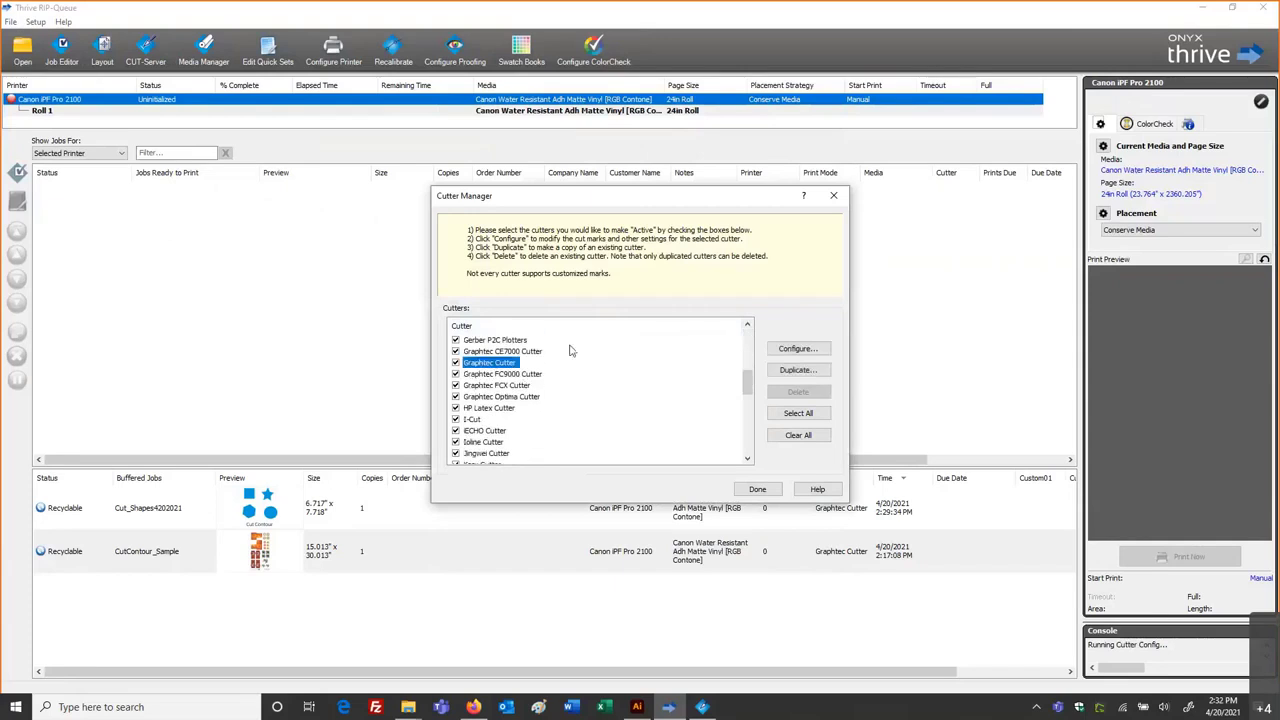
{"action": "left_click", "coordinate": [817, 351]}
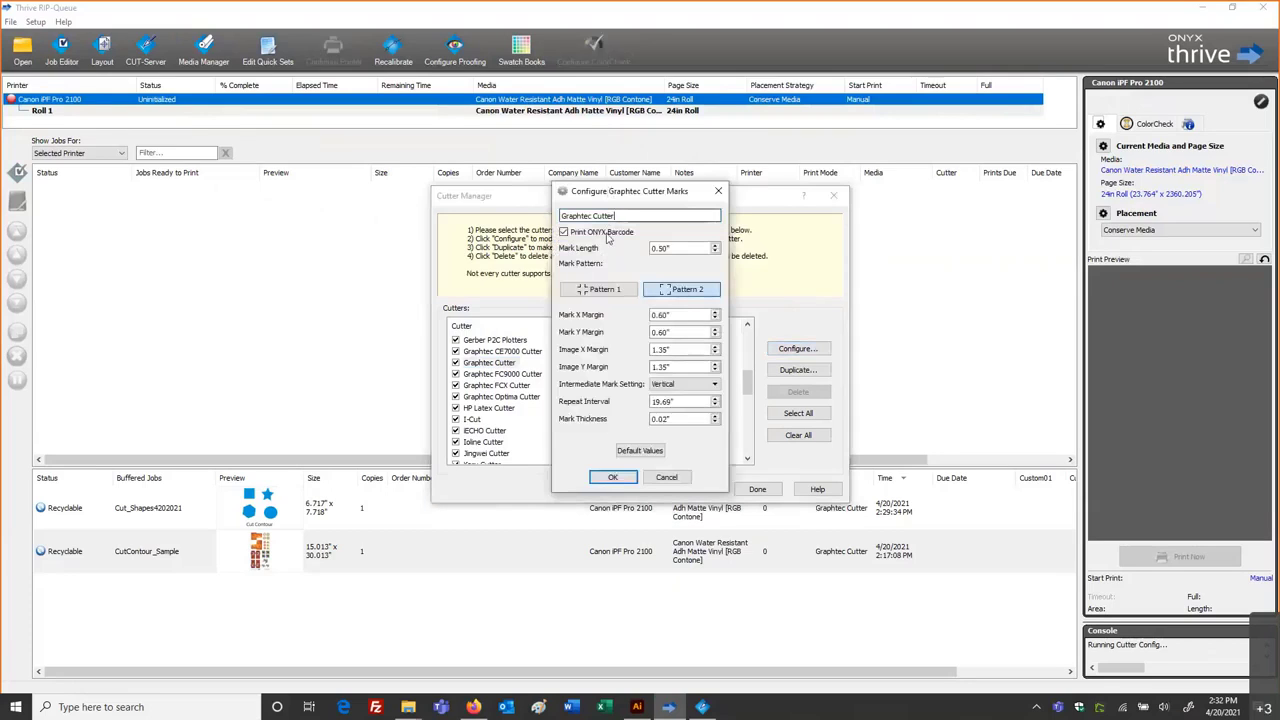
{"action": "left_click", "coordinate": [617, 290]}
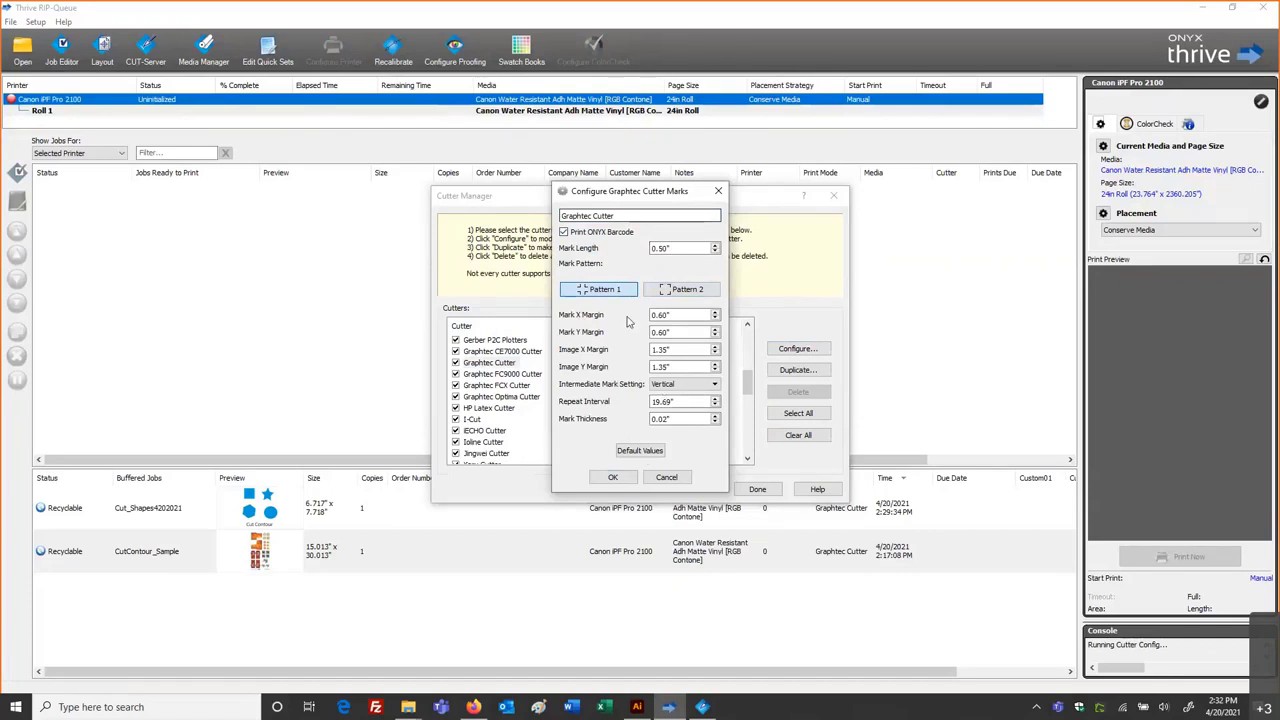
{"action": "left_click", "coordinate": [613, 477]}
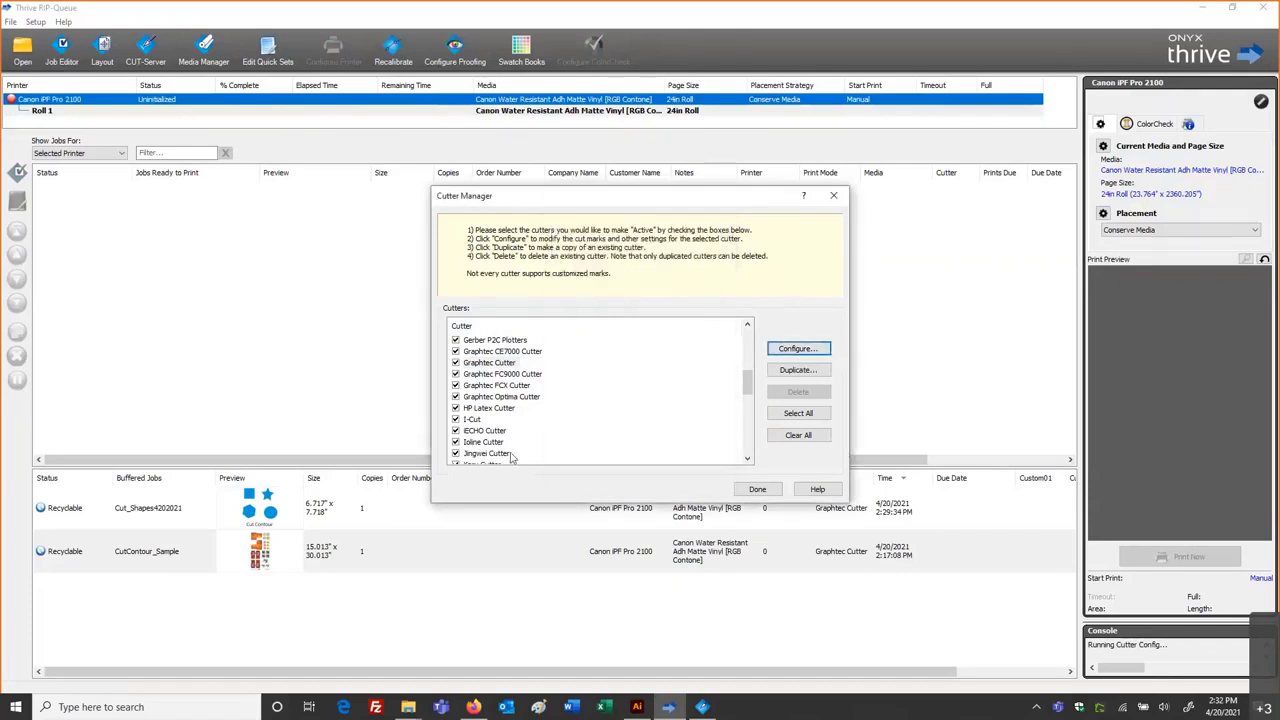
{"action": "left_click_drag", "start_coordinate": [747, 382], "coordinate": [744, 340]}
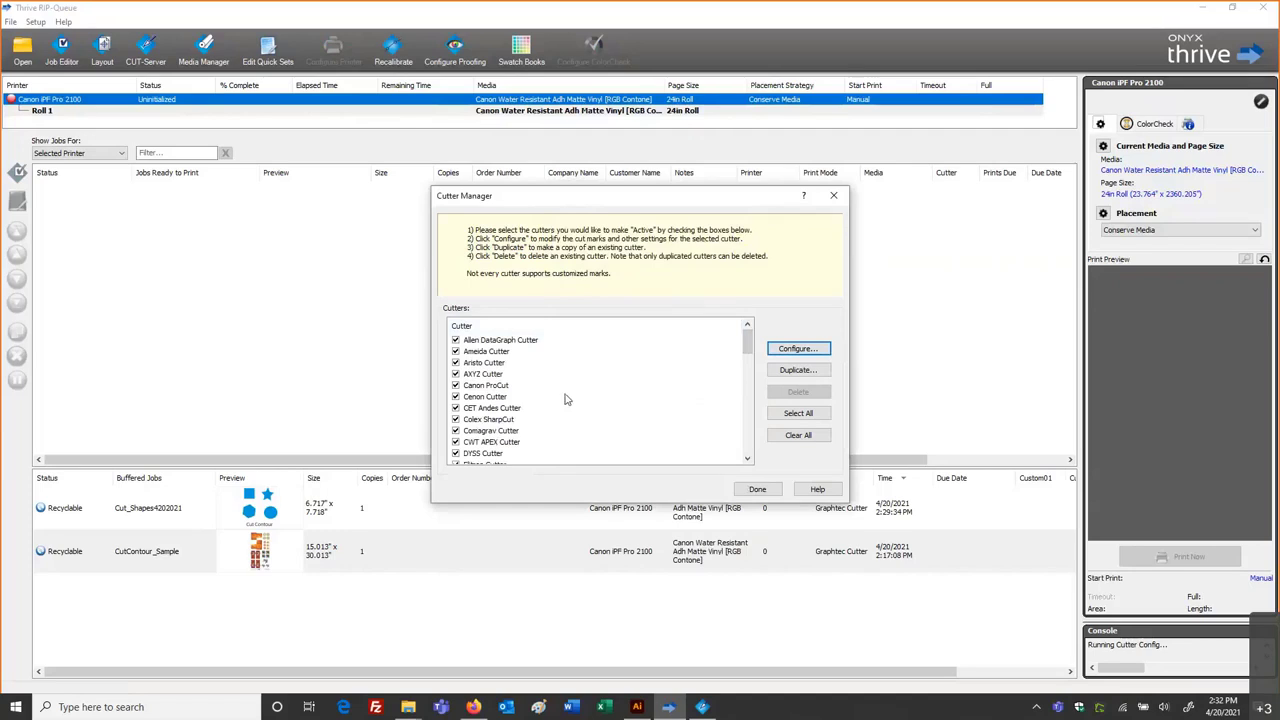
{"action": "left_click", "coordinate": [748, 489]}
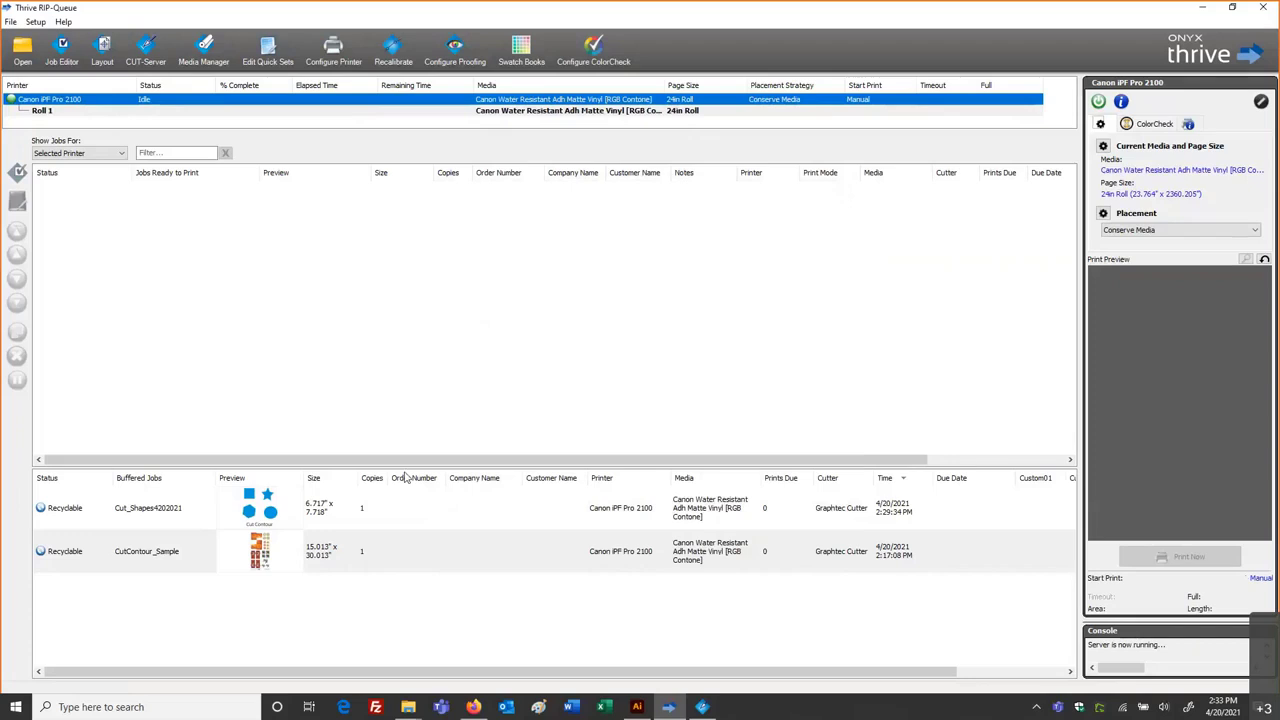
Check the contour cutter selection in the Cut_Shapes4202021 job's properties and close them without saving changes
{"action": "left_click", "coordinate": [162, 512]}
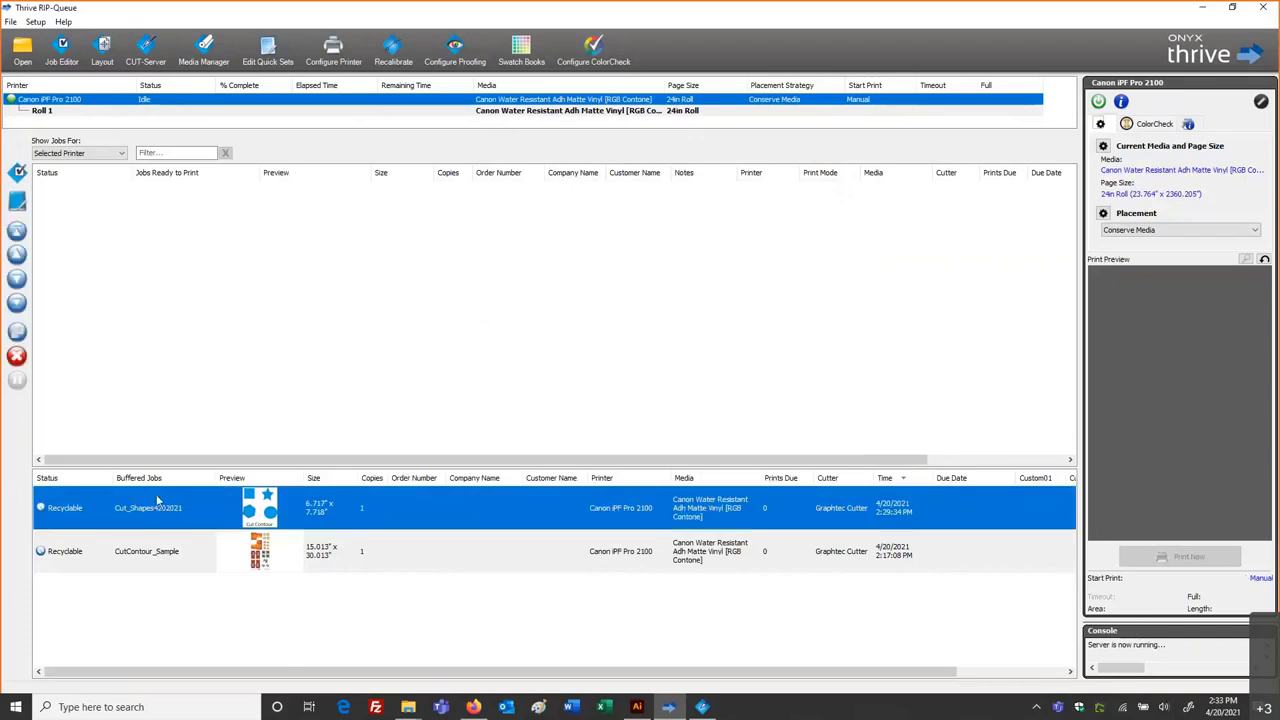
{"action": "right_click", "coordinate": [157, 497]}
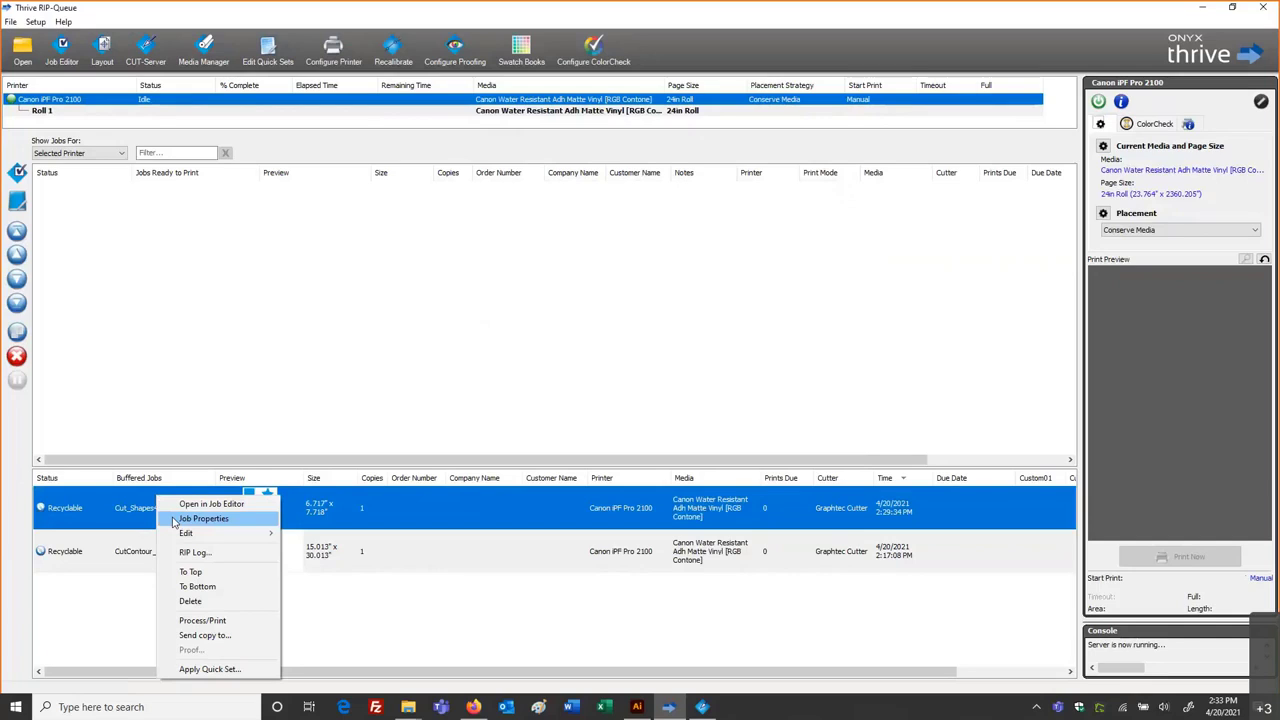
{"action": "left_click", "coordinate": [174, 519]}
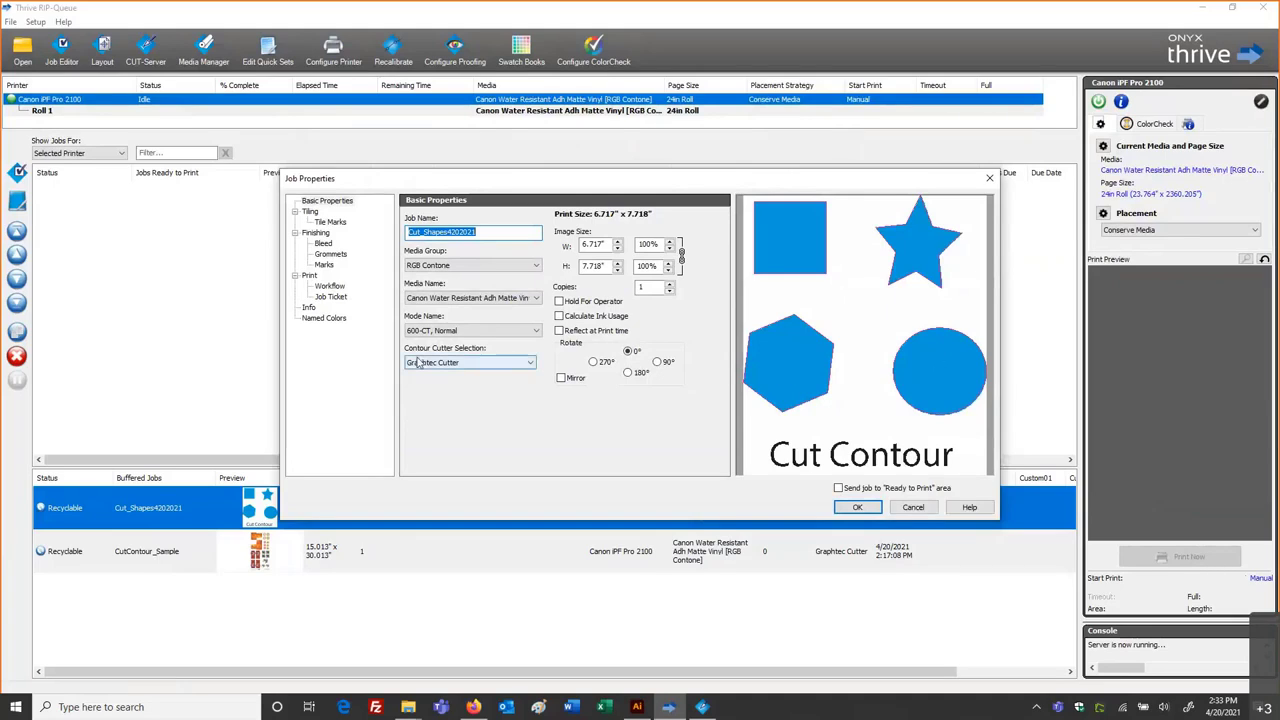
{"action": "left_click", "coordinate": [459, 364]}
{"action": "left_click", "coordinate": [459, 373]}
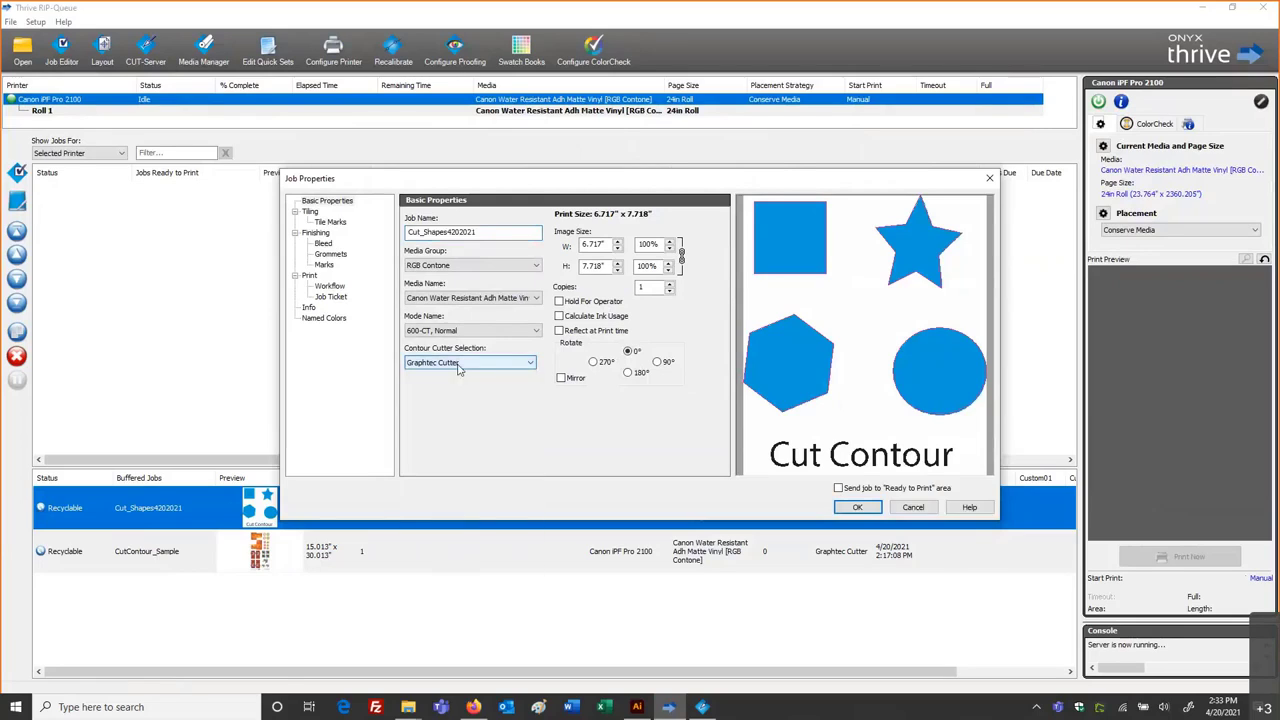
{"action": "left_click", "coordinate": [910, 508]}
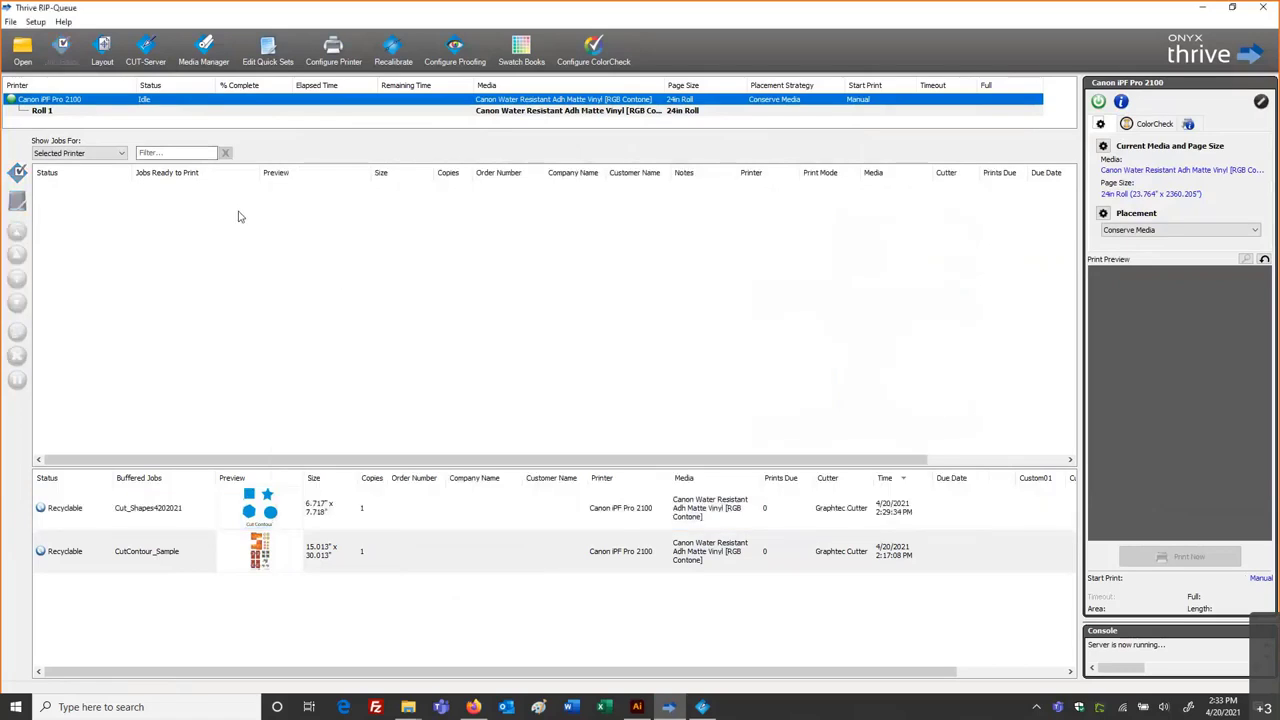
Switch to Firefox, view the MyONYX resource choices on the ONYX website, and open the site's home page
{"action": "left_click", "coordinate": [473, 707]}
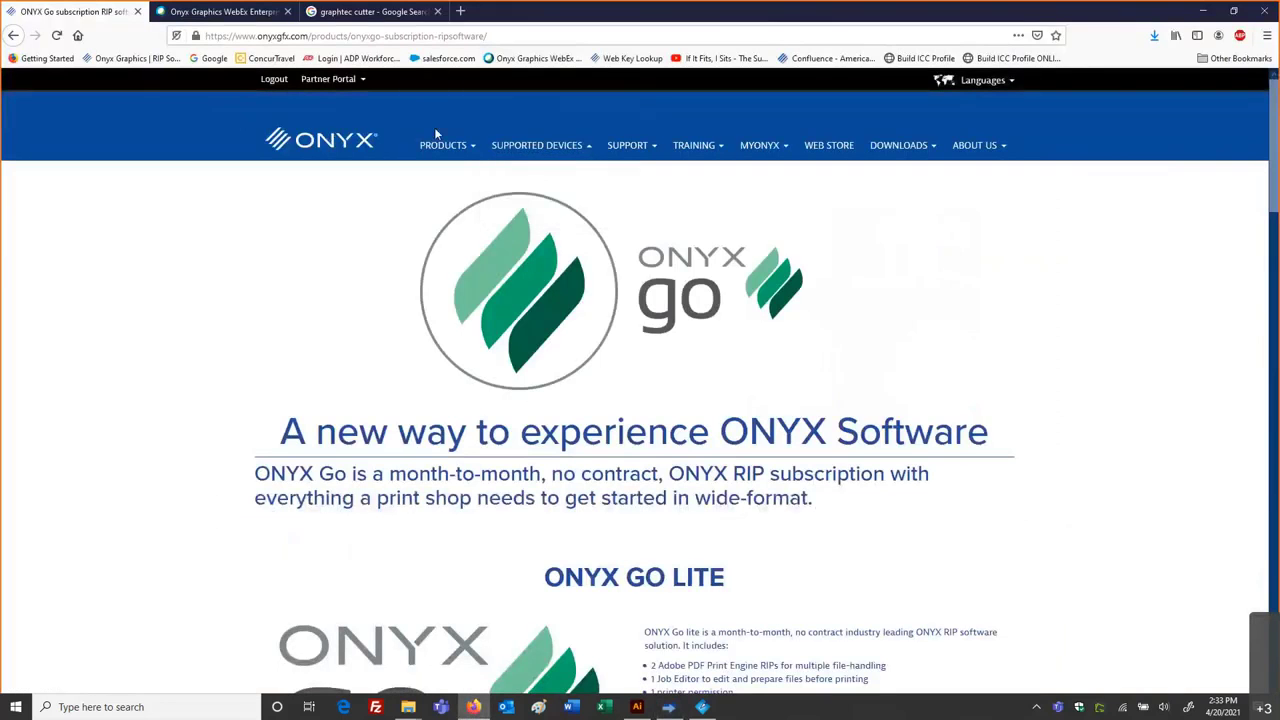
{"action": "mouse_move", "coordinate": [768, 150]}
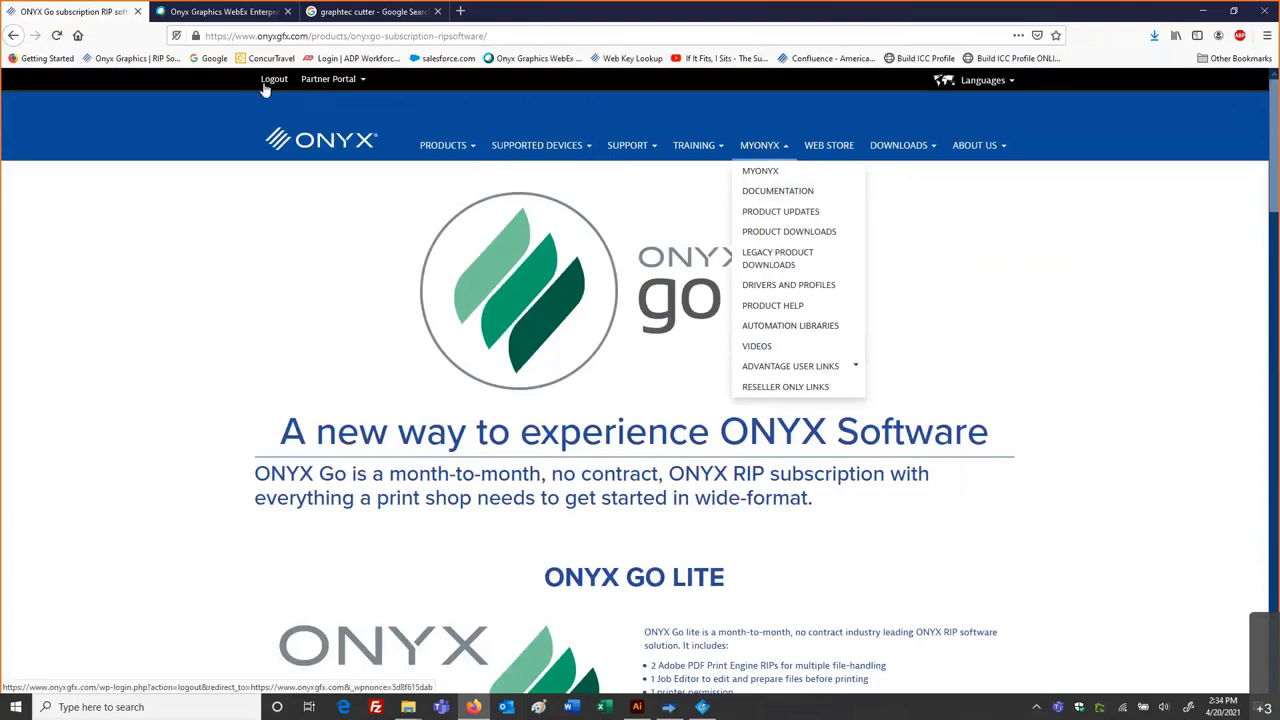
{"action": "left_click", "coordinate": [187, 116]}
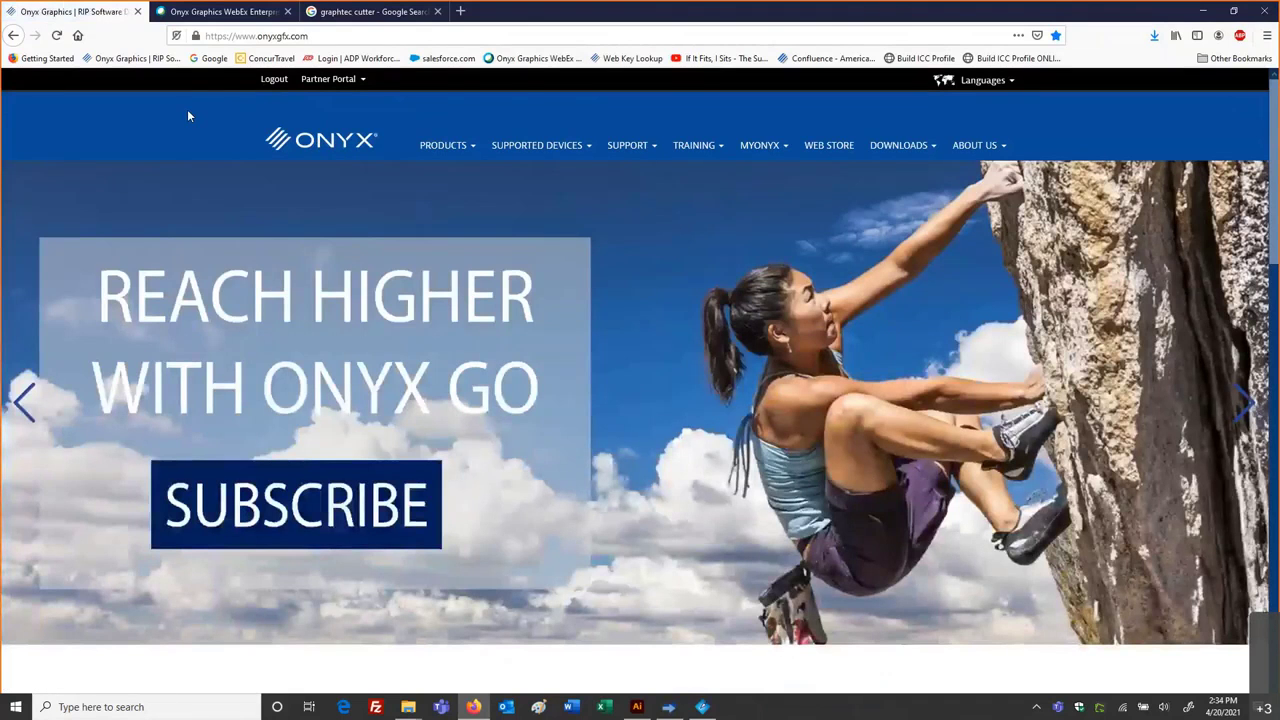